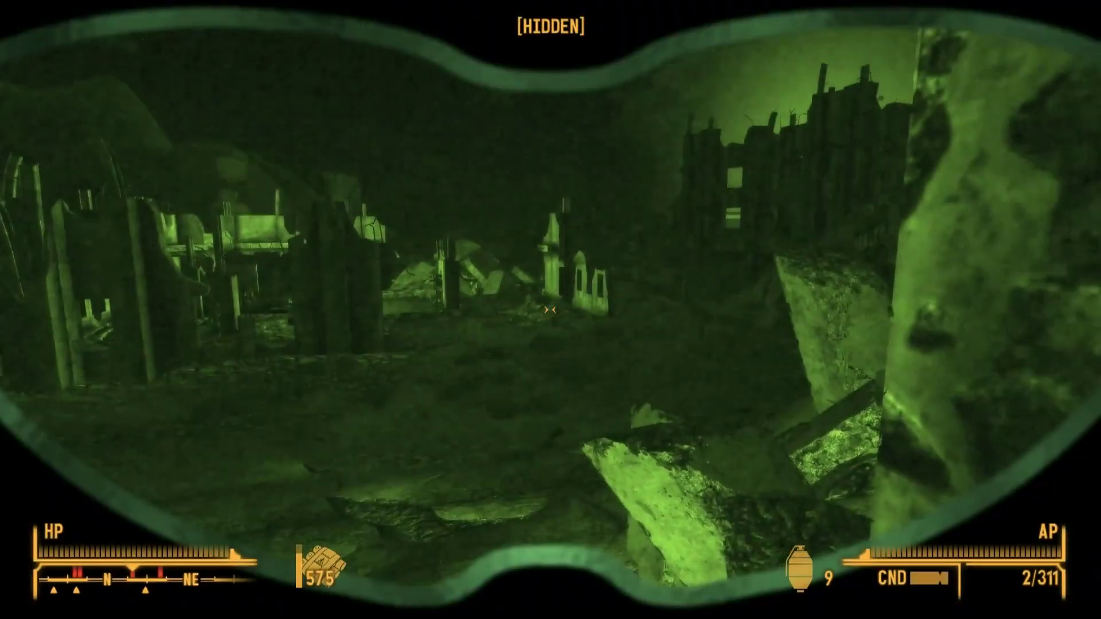
key("n")
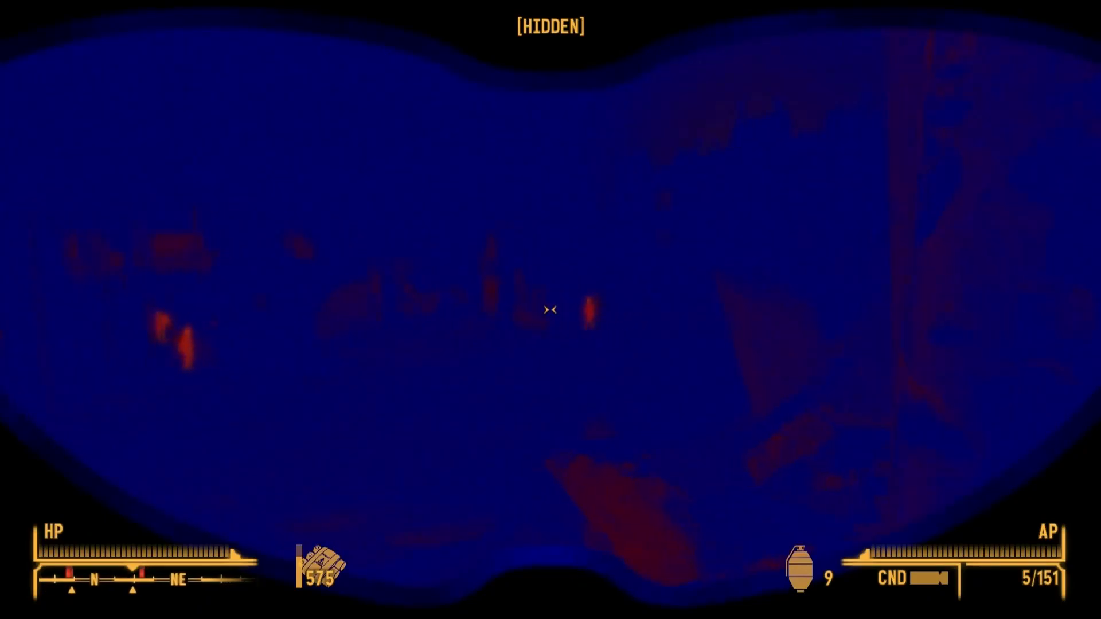
right_click(551, 310)
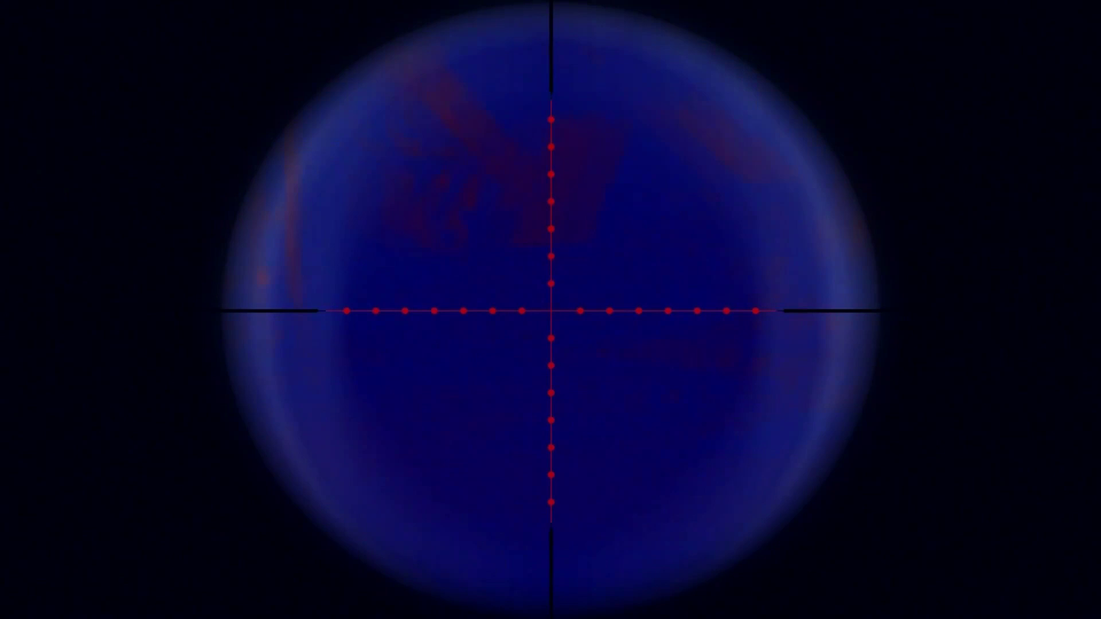
right_click(551, 310)
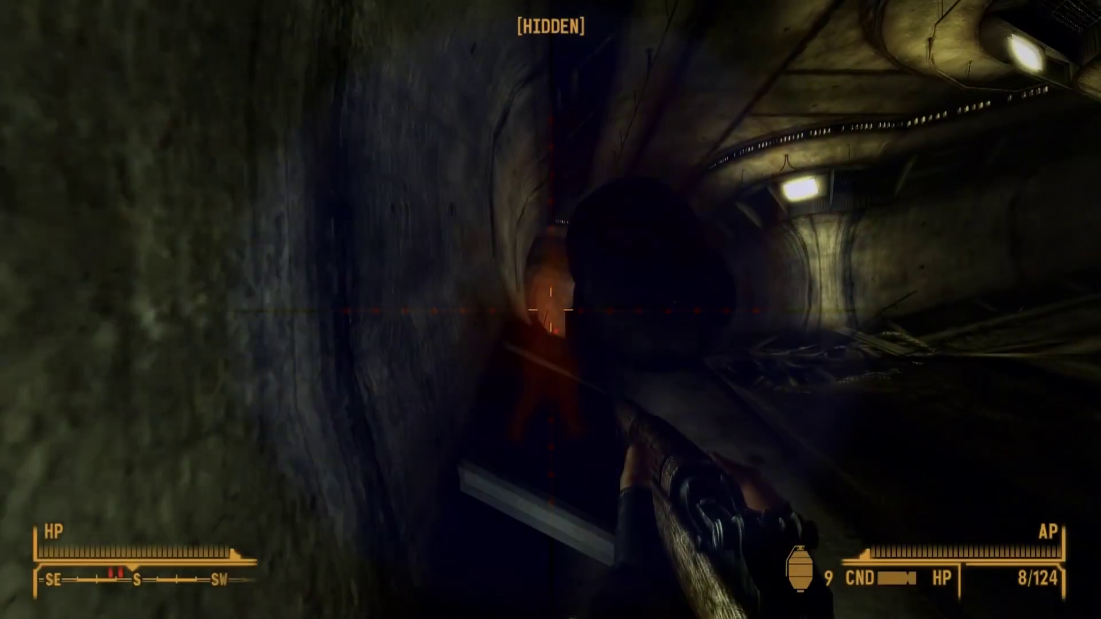
key("w")
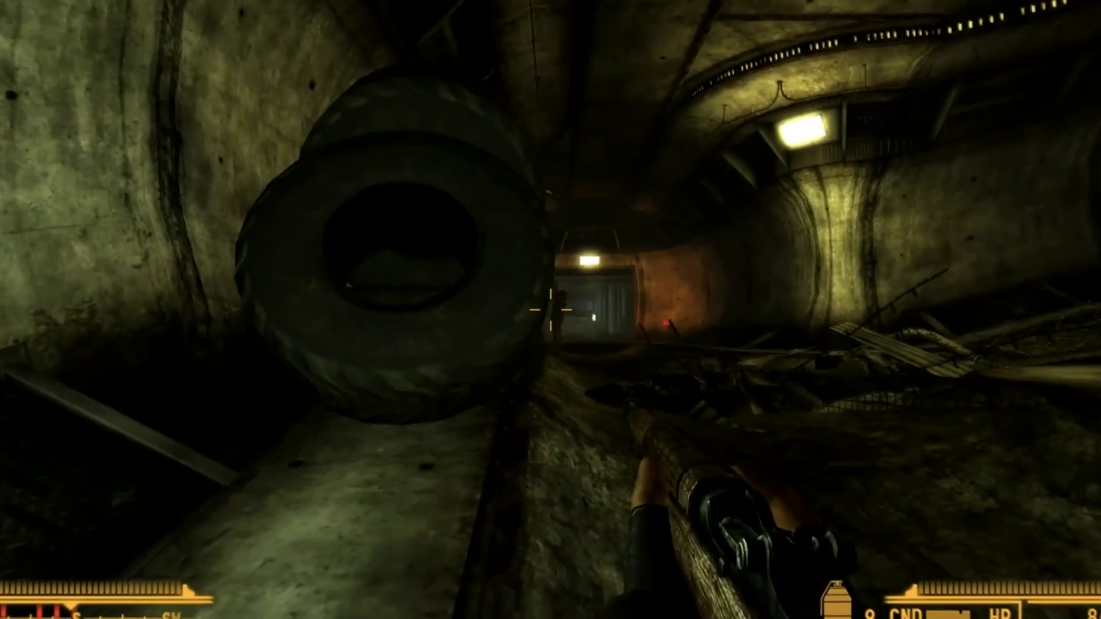
right_click(551, 309)
left_click(551, 310)
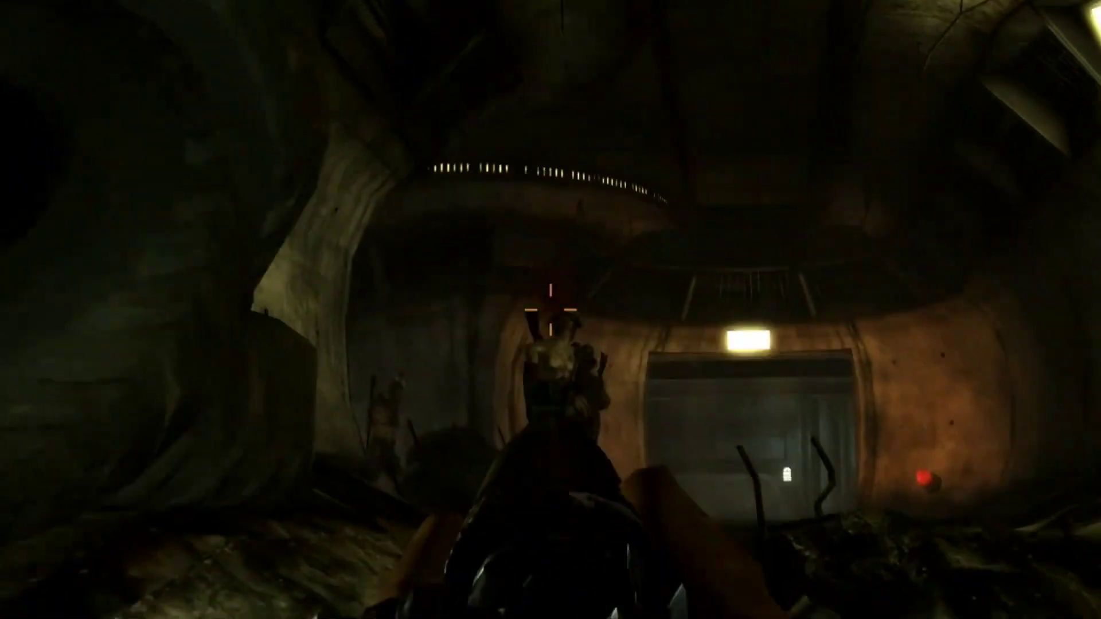
right_click(551, 310)
right_click(550, 310)
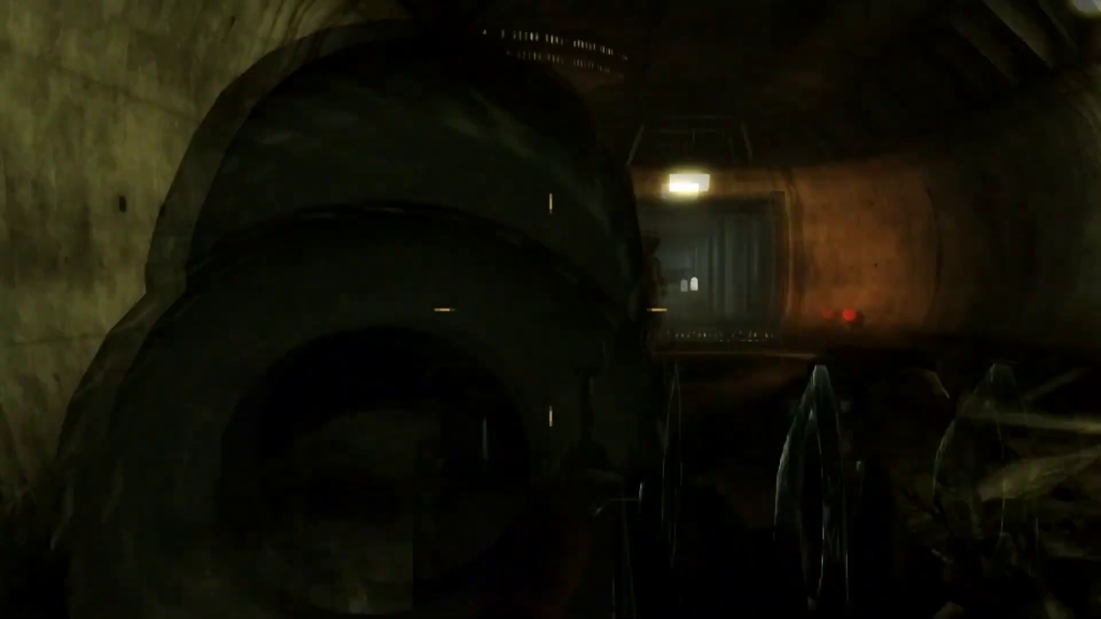
left_click(550, 310)
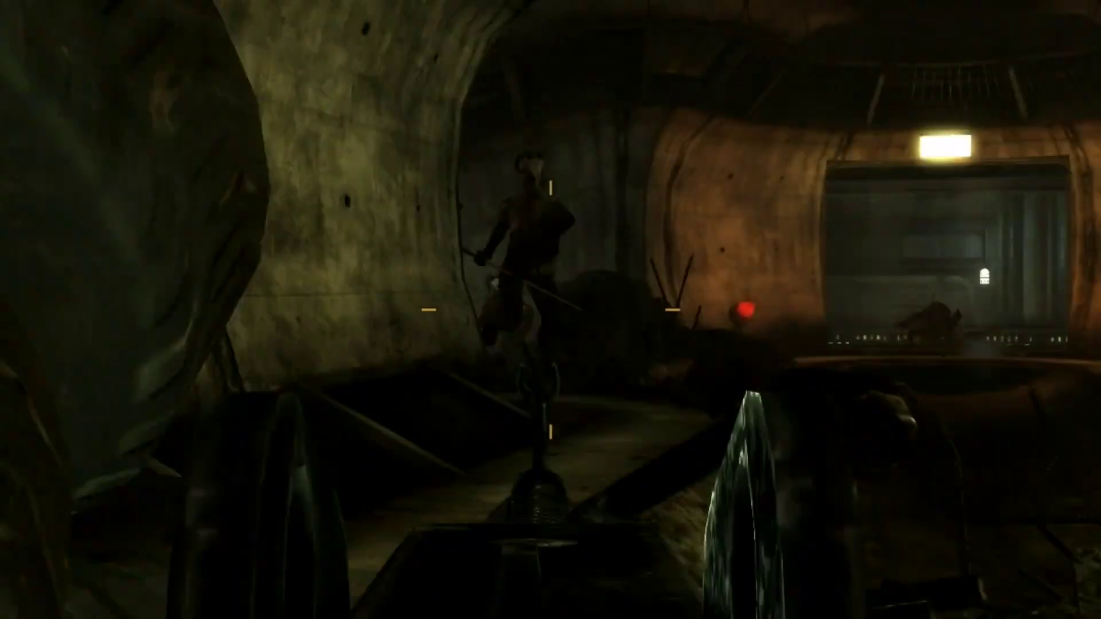
left_click(551, 310)
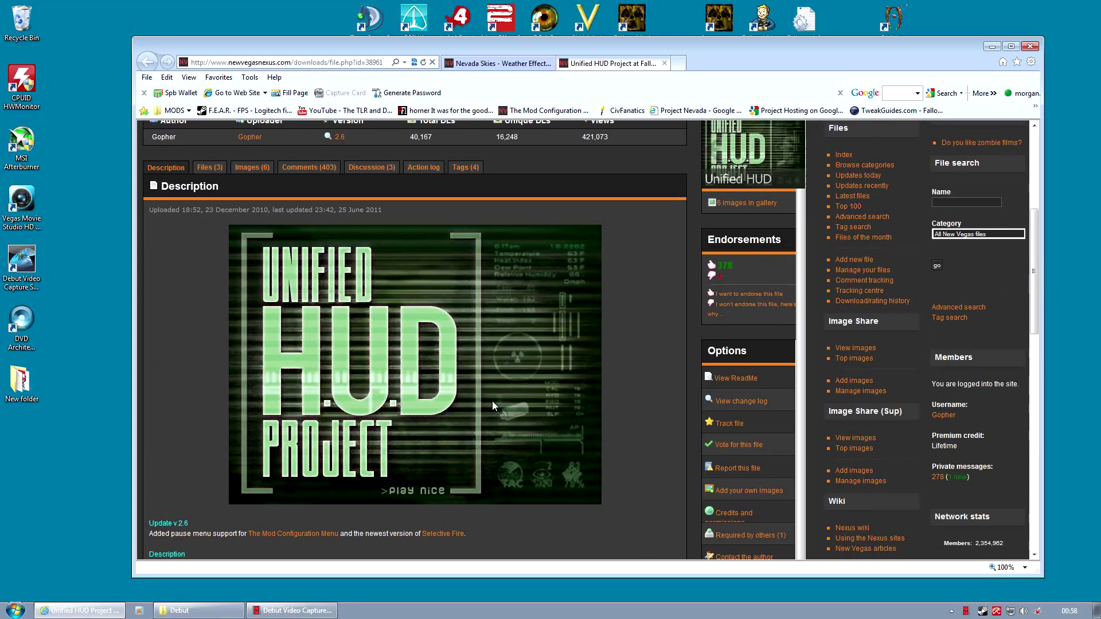
scroll(165, 251, "down", 8)
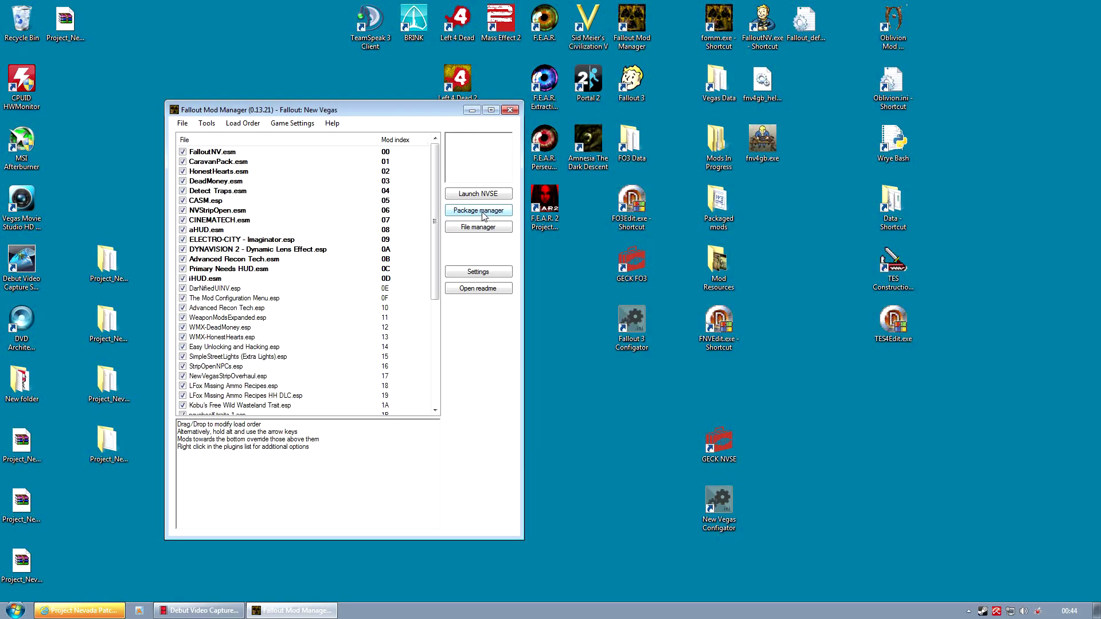
Open the mod package manager and start creating a package from a folder
left_click(479, 210)
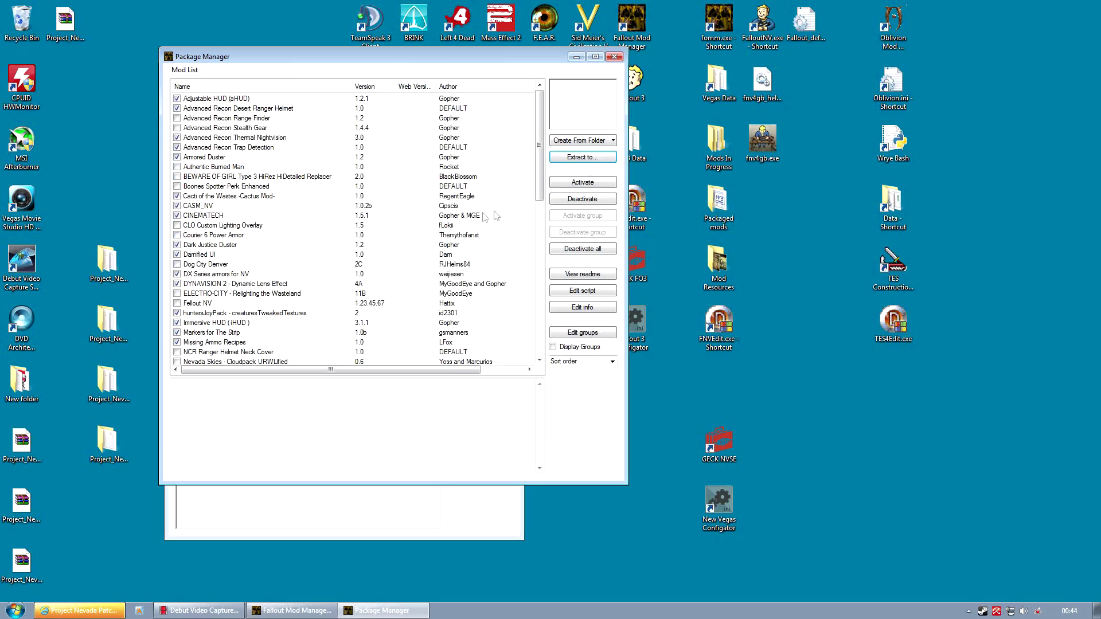
left_click(575, 141)
left_click(625, 383)
left_click(756, 407)
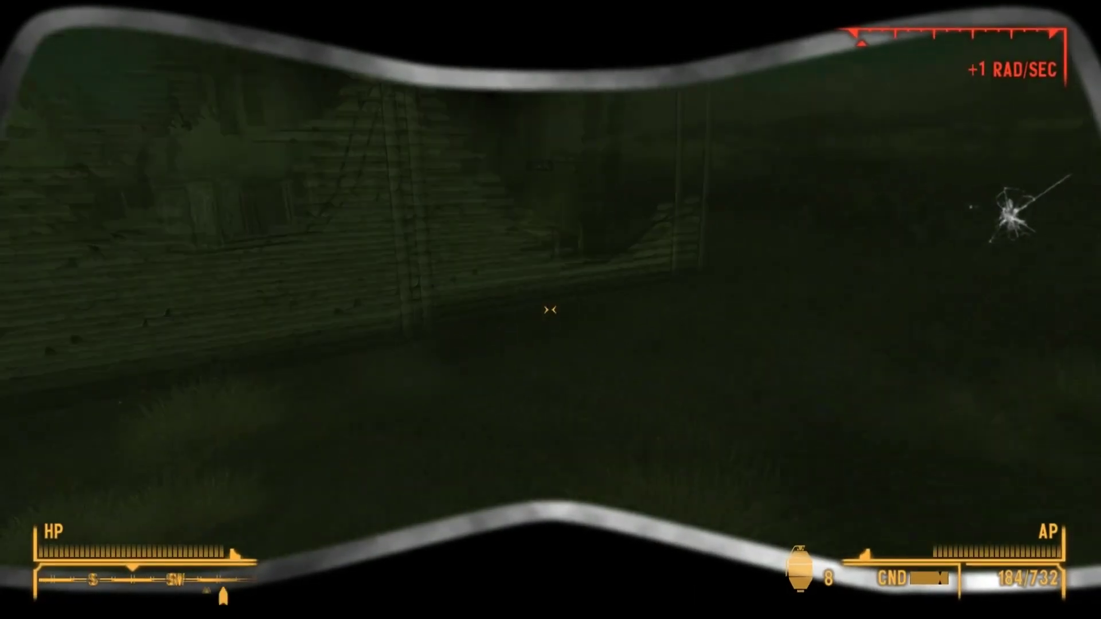
key("w")
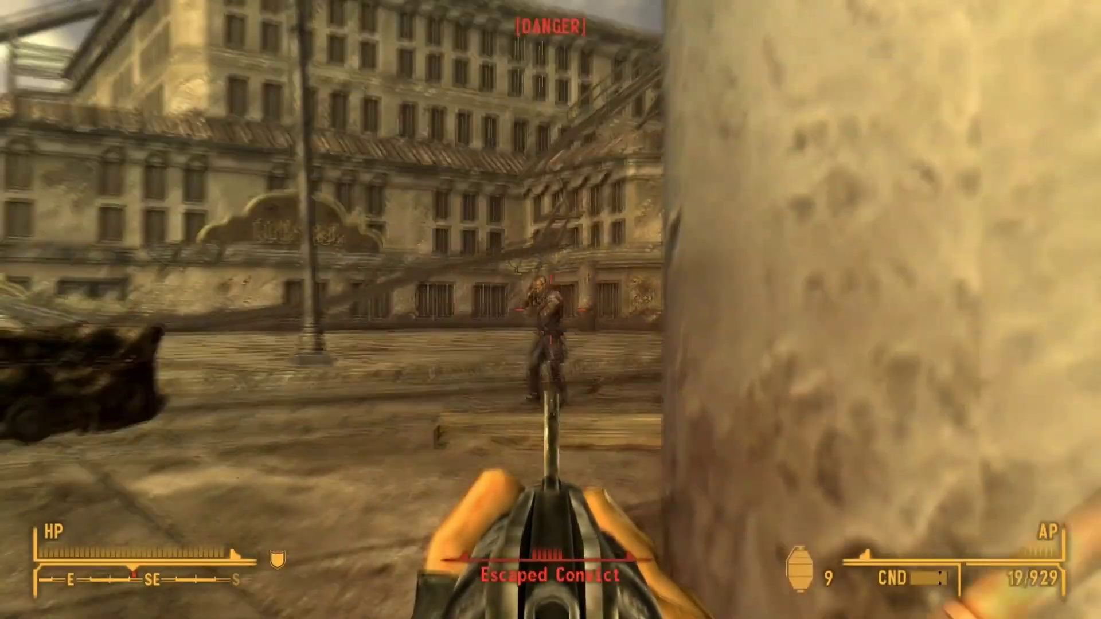
left_click(550, 310)
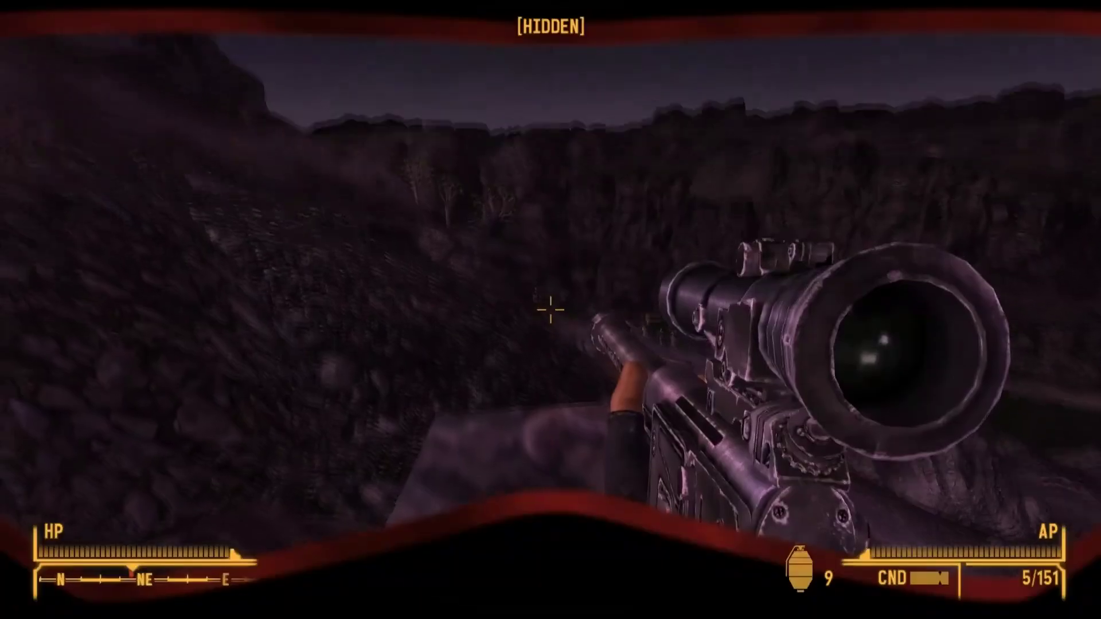
right_click(551, 309)
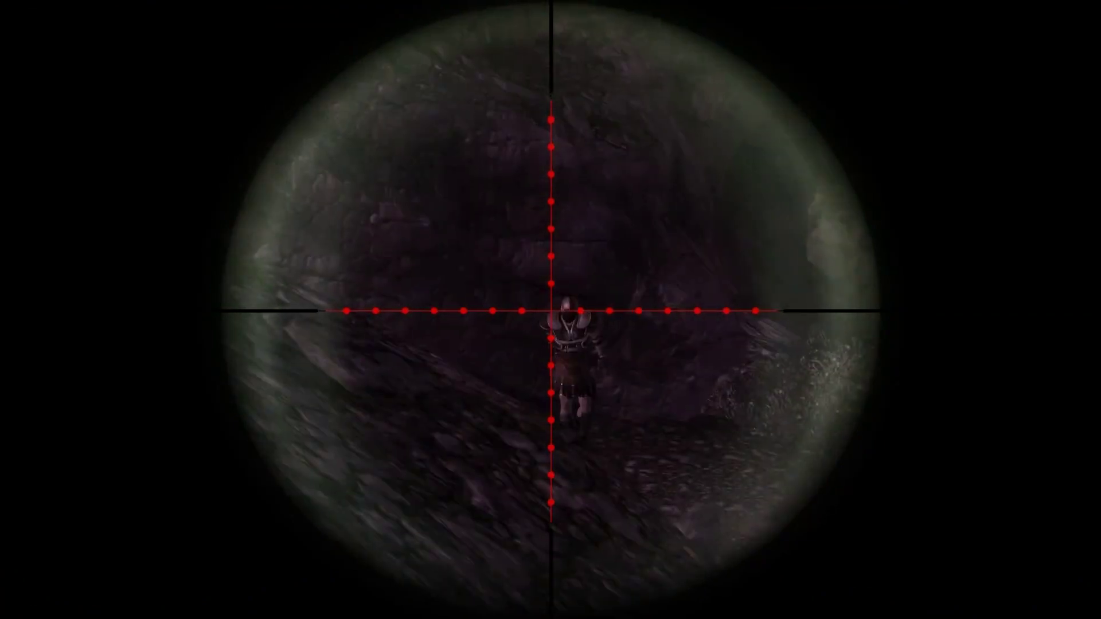
left_click(551, 309)
right_click(550, 310)
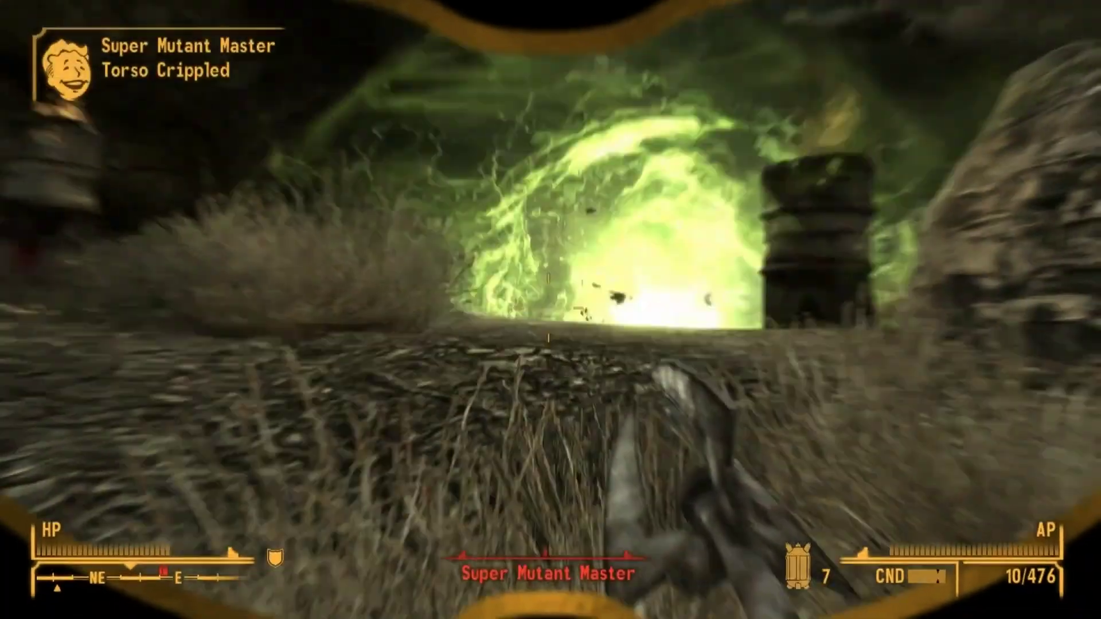
left_click(550, 309)
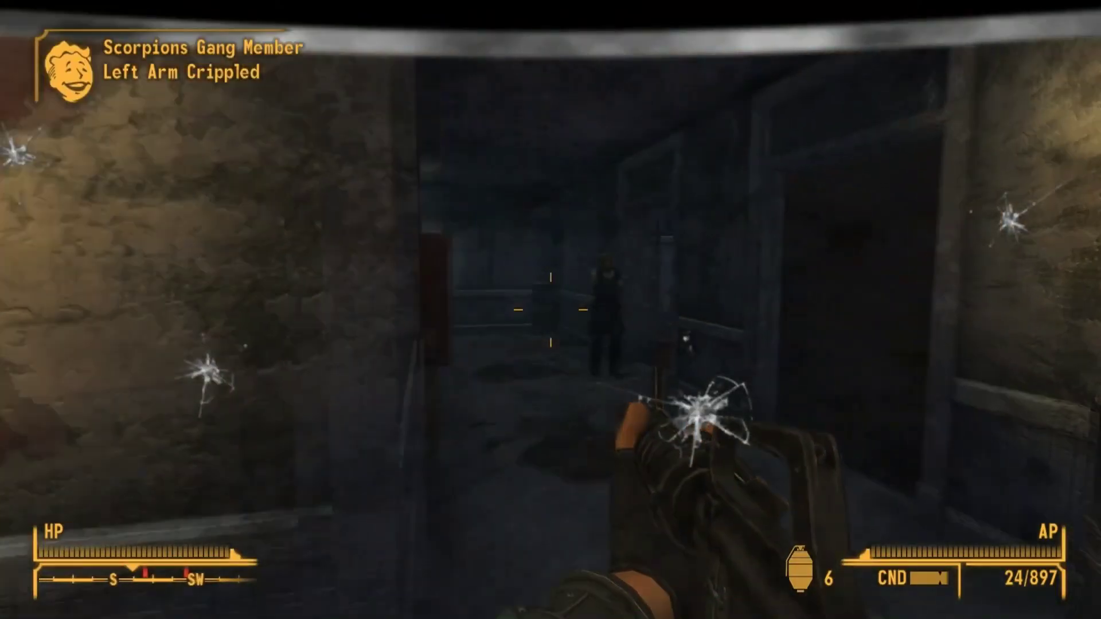
left_click(550, 310)
left_click(550, 310)
left_click(551, 309)
left_click(551, 310)
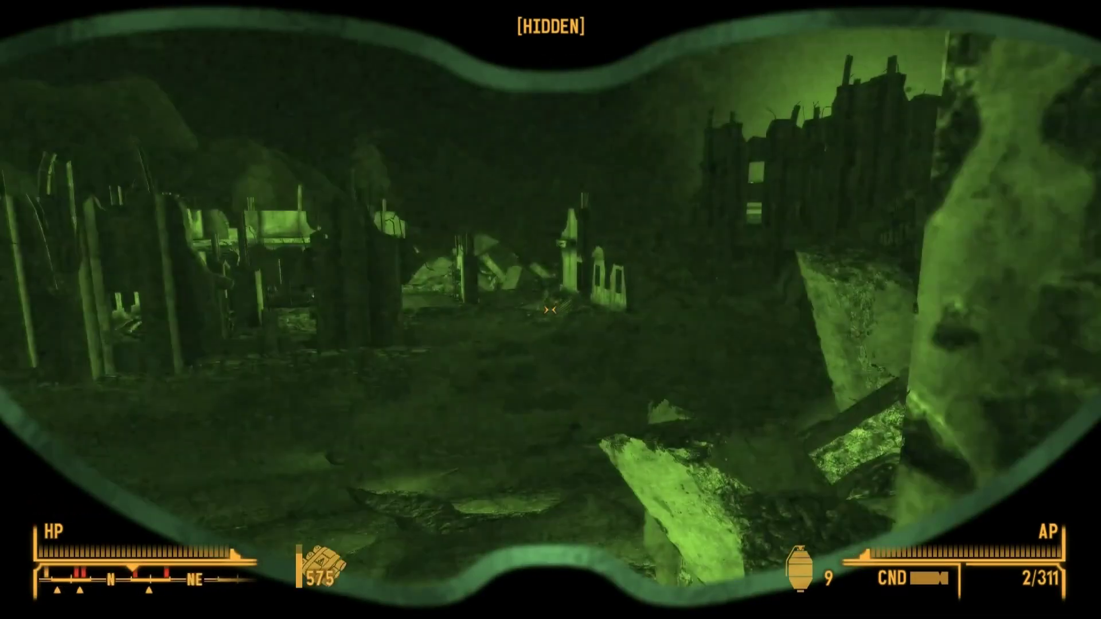
key("2")
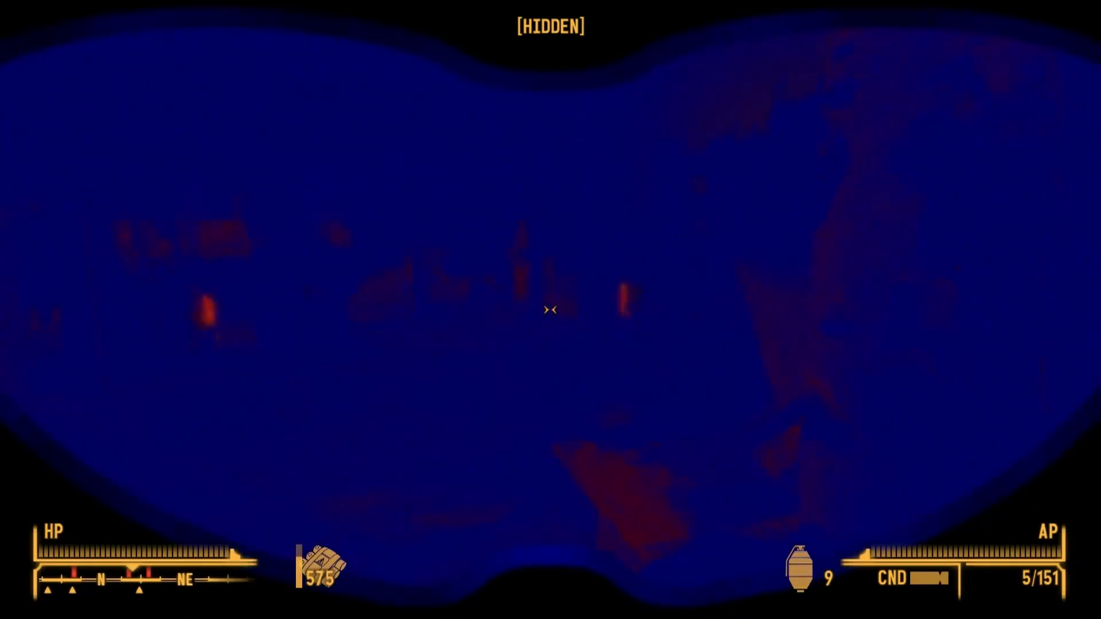
right_click(551, 309)
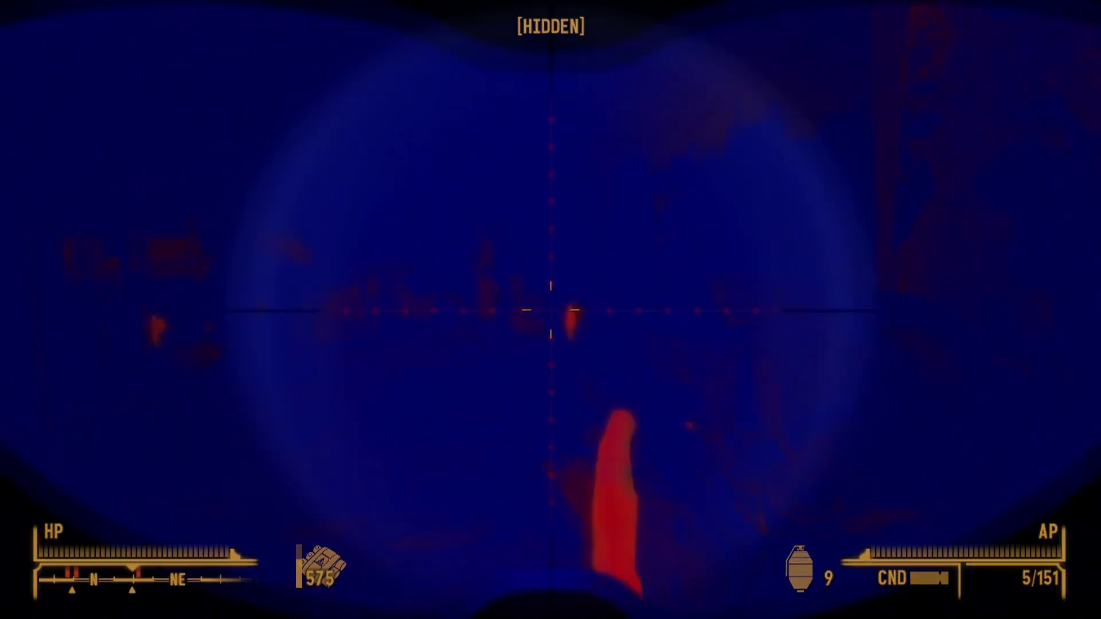
left_click(550, 310)
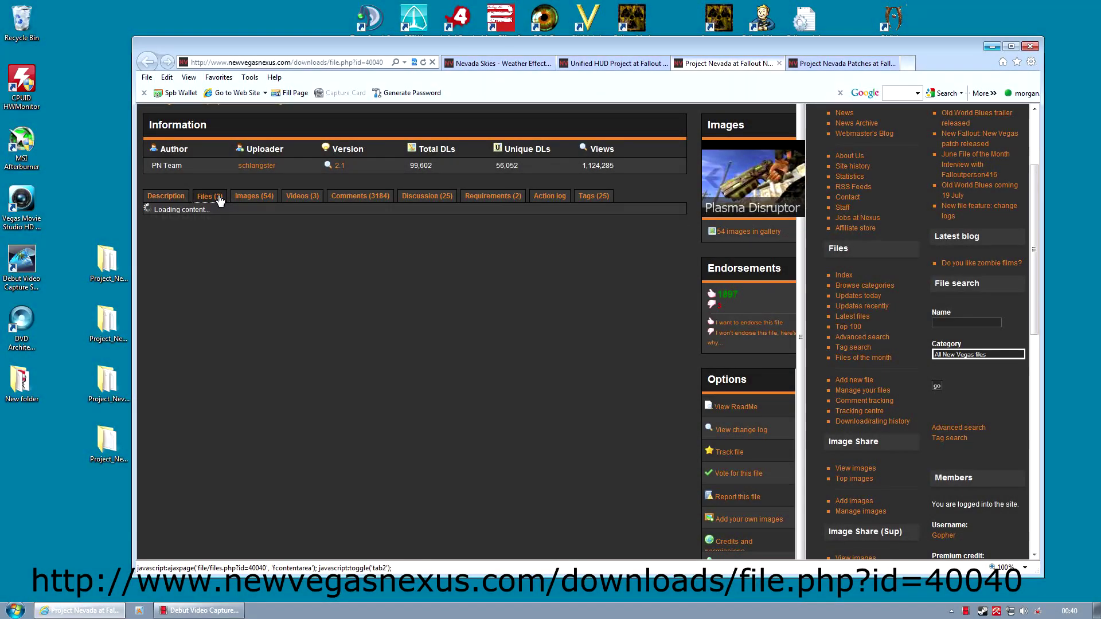
Download the main file Project Nevada 2_1 from the Washington DC, USA server and save the archive to the desktop
scroll(469, 256, "down", 2)
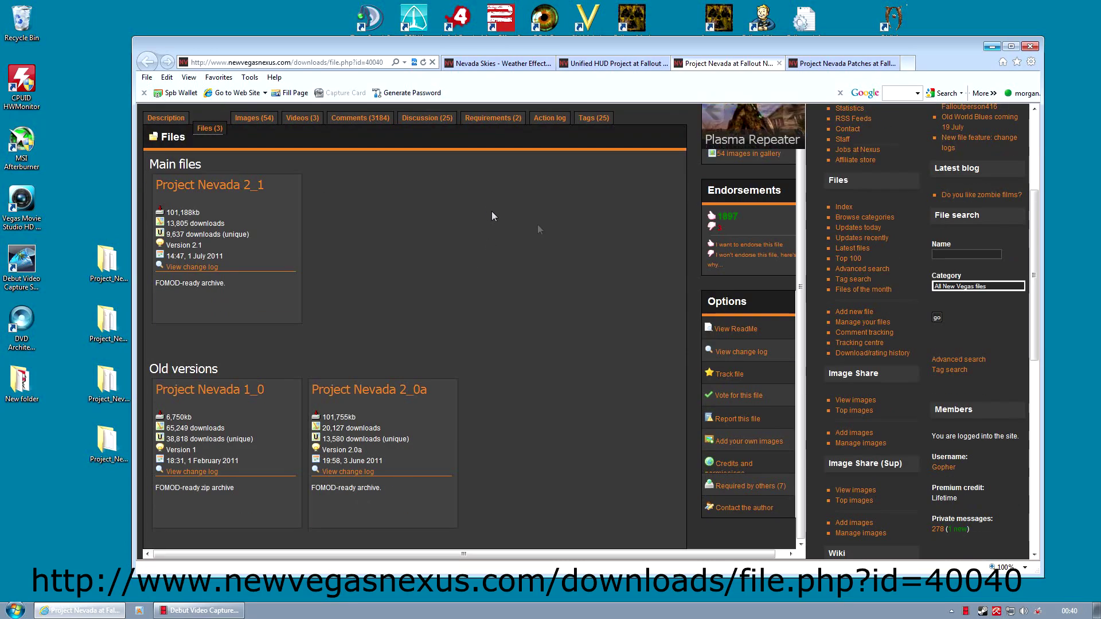
left_click(223, 186)
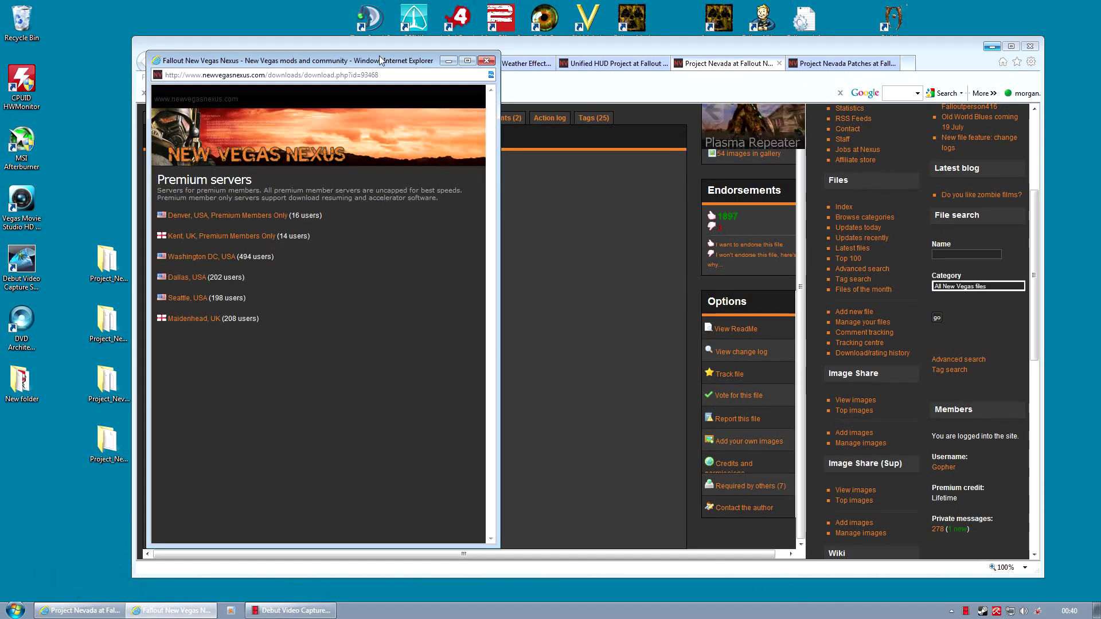
left_click_drag(381, 65, 302, 34)
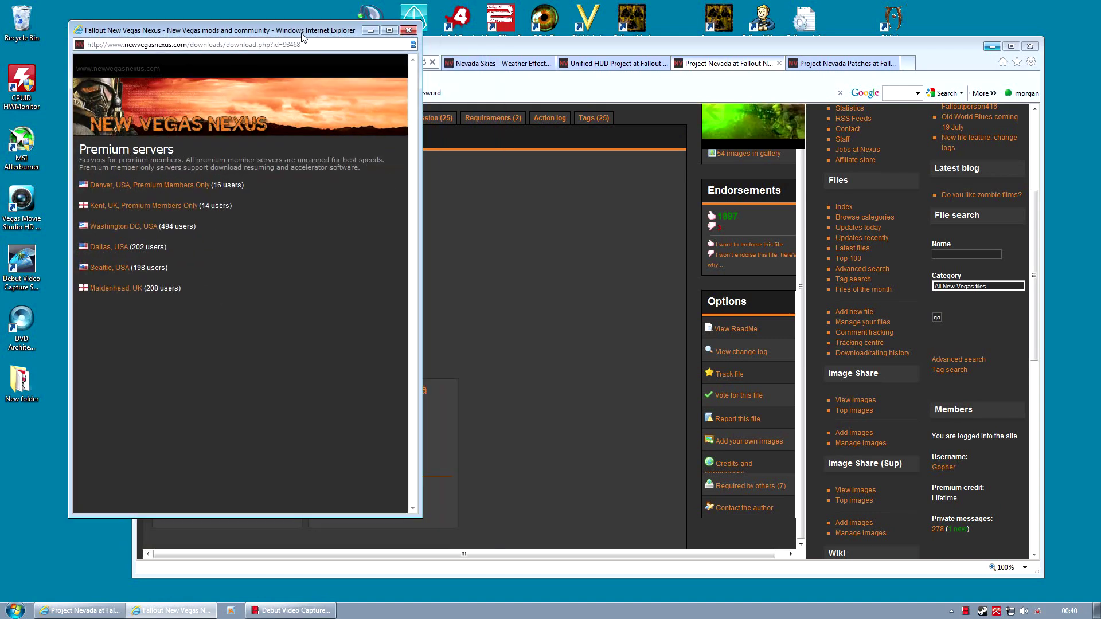
left_click(145, 227)
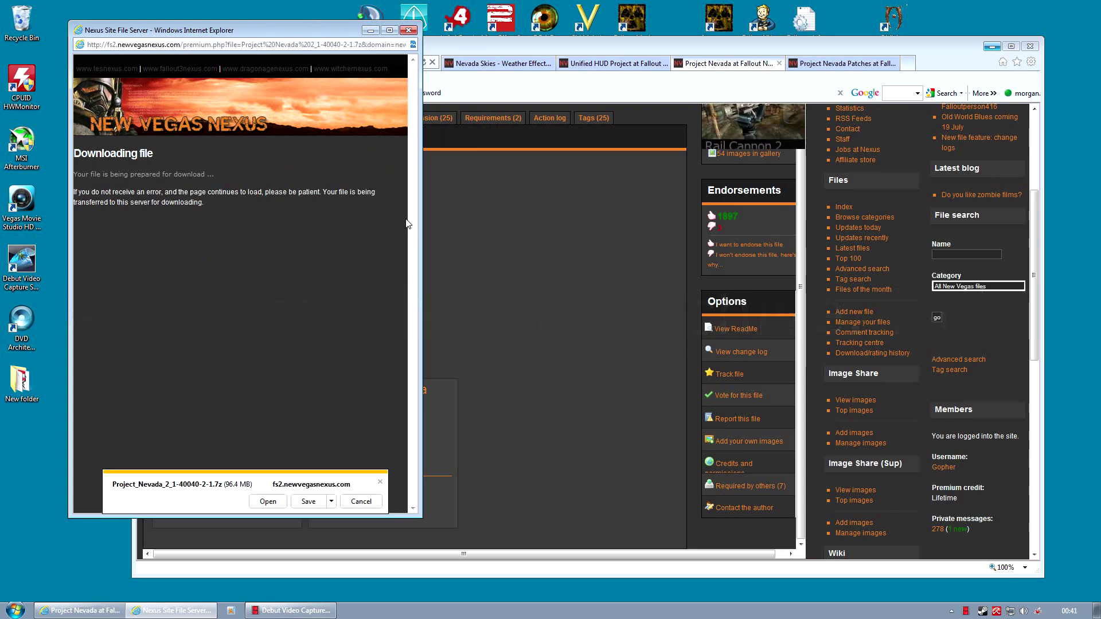
left_click(331, 501)
left_click(335, 529)
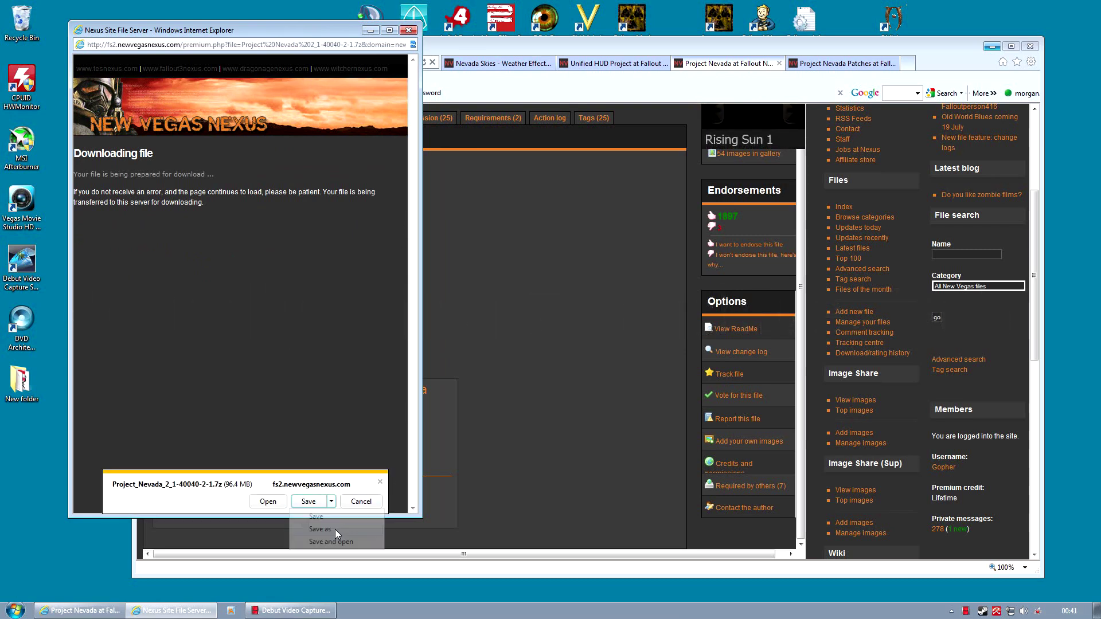
left_click(526, 328)
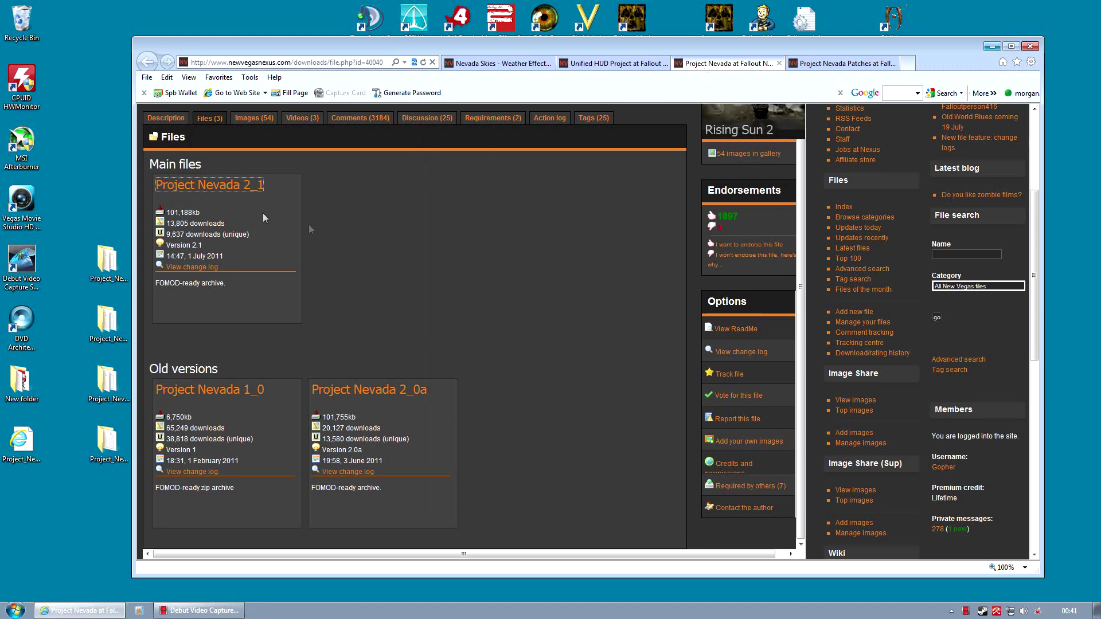
Switch to the Project Nevada Patches page and show its list of downloadable files
left_click(844, 63)
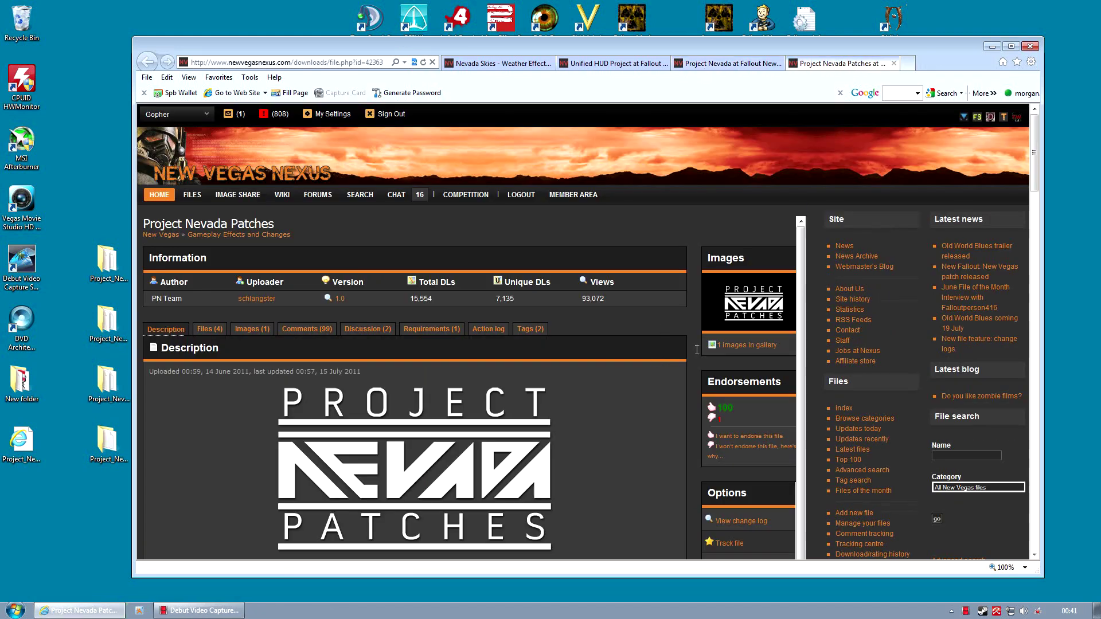
scroll(680, 400, "down", 3)
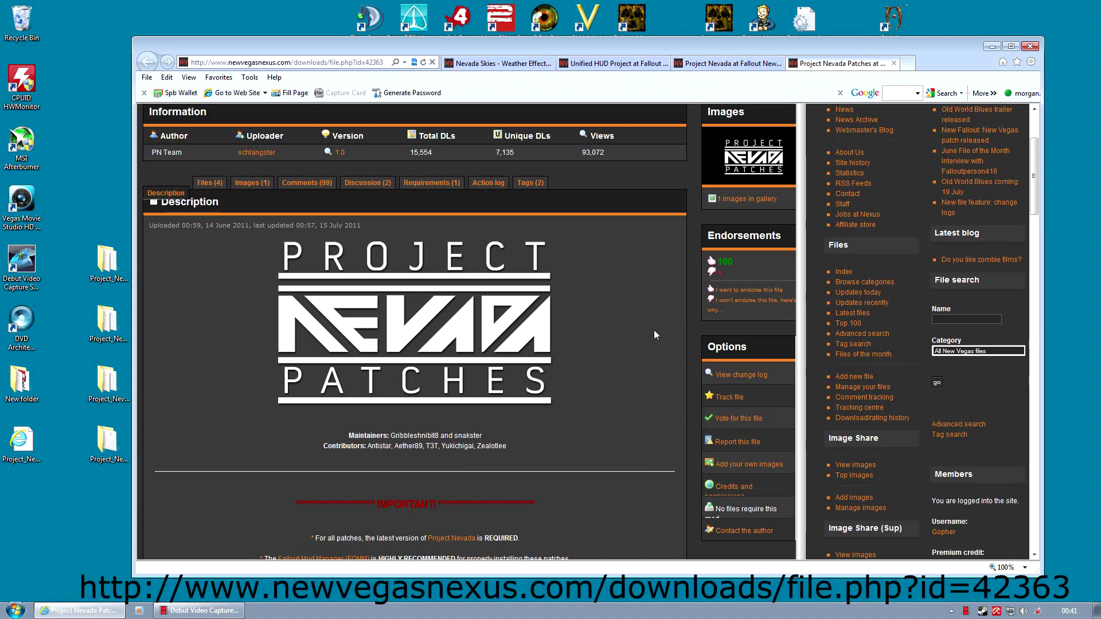
left_click(210, 183)
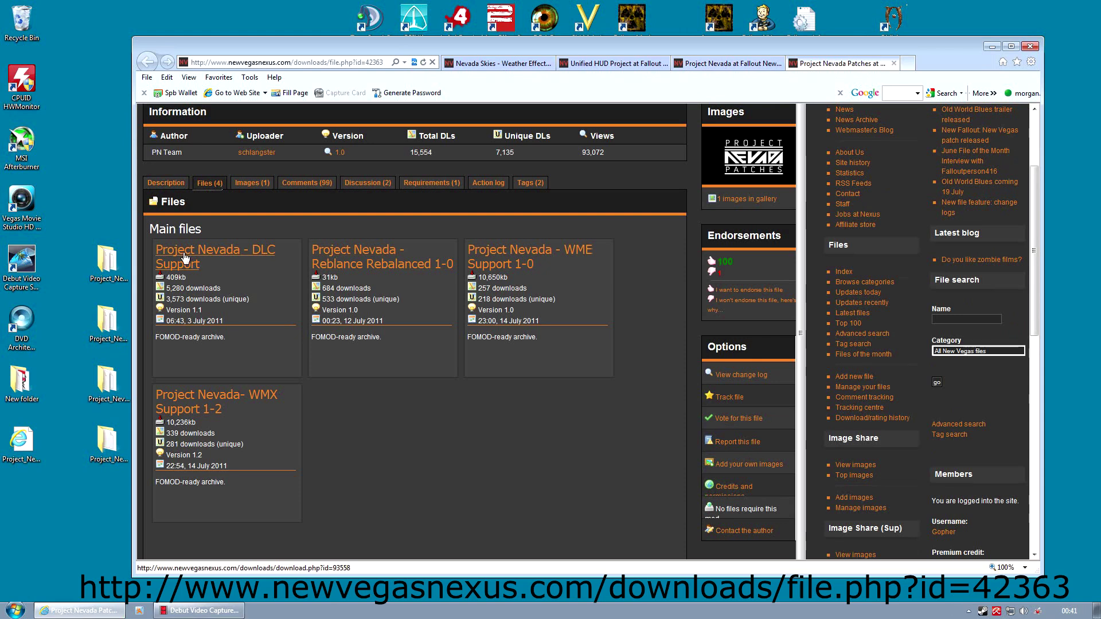
Download Project Nevada - DLC Support, save the 7z archive to the desktop, and close the download window
left_click(185, 256)
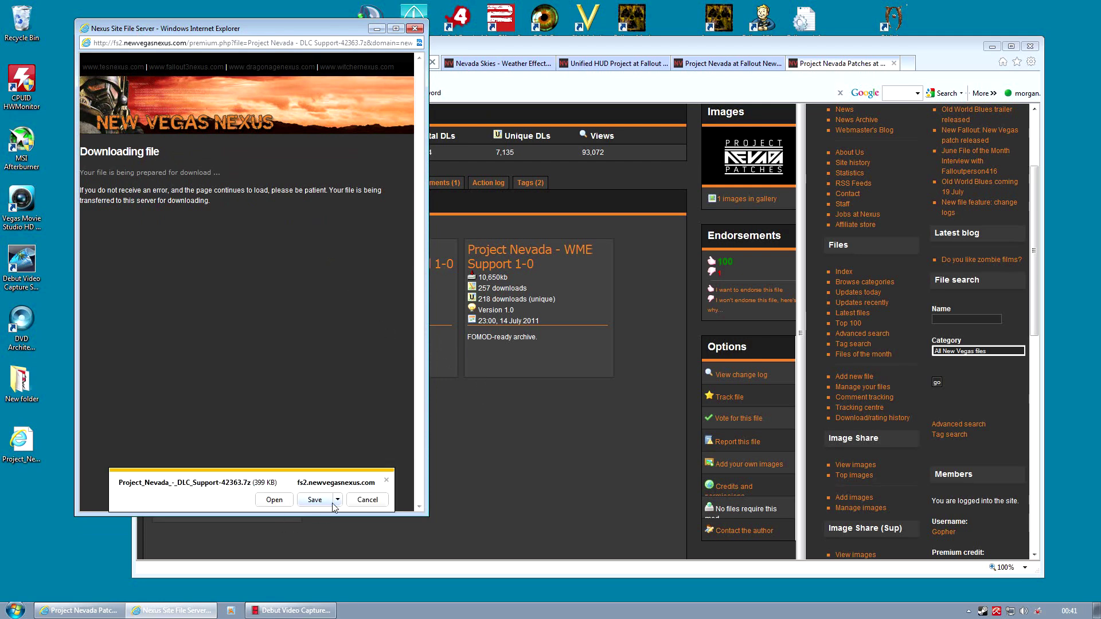
left_click(337, 500)
left_click(326, 528)
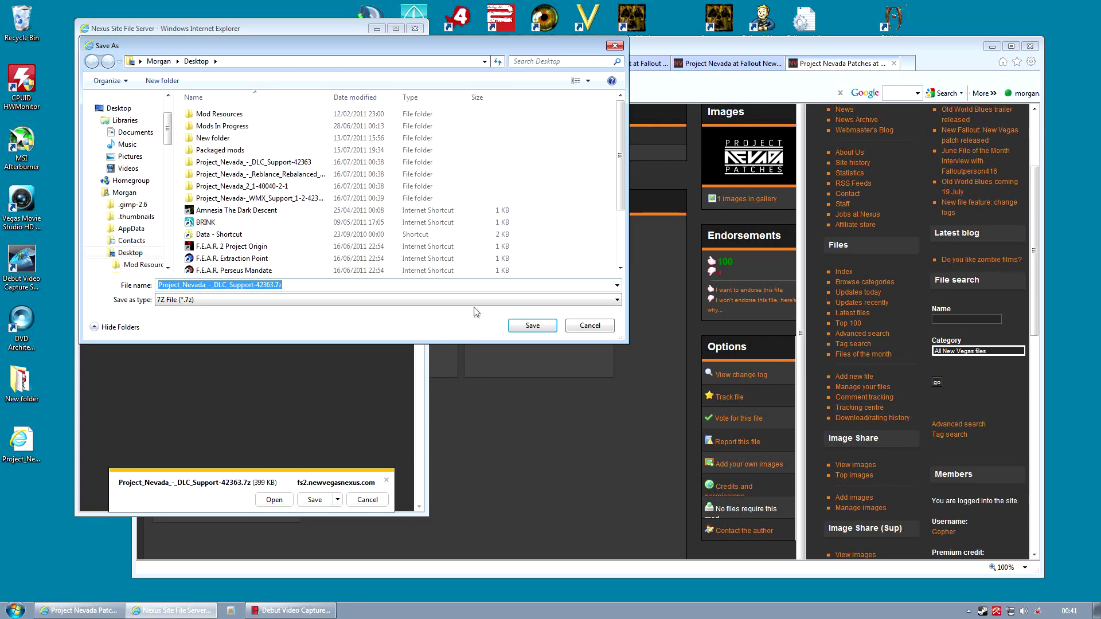
left_click(533, 326)
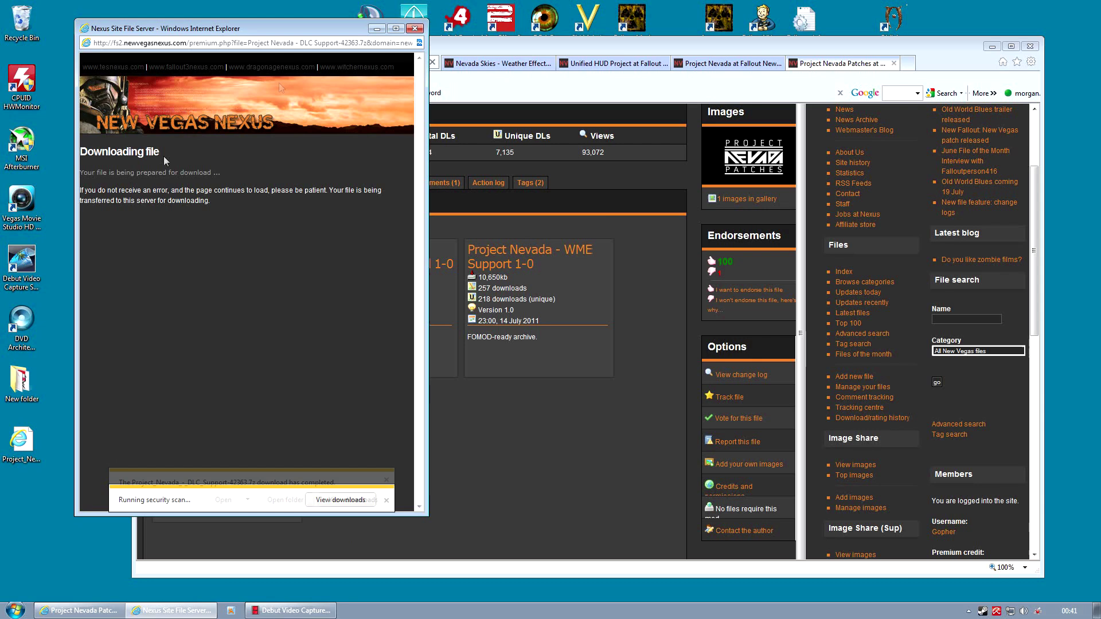
left_click(415, 29)
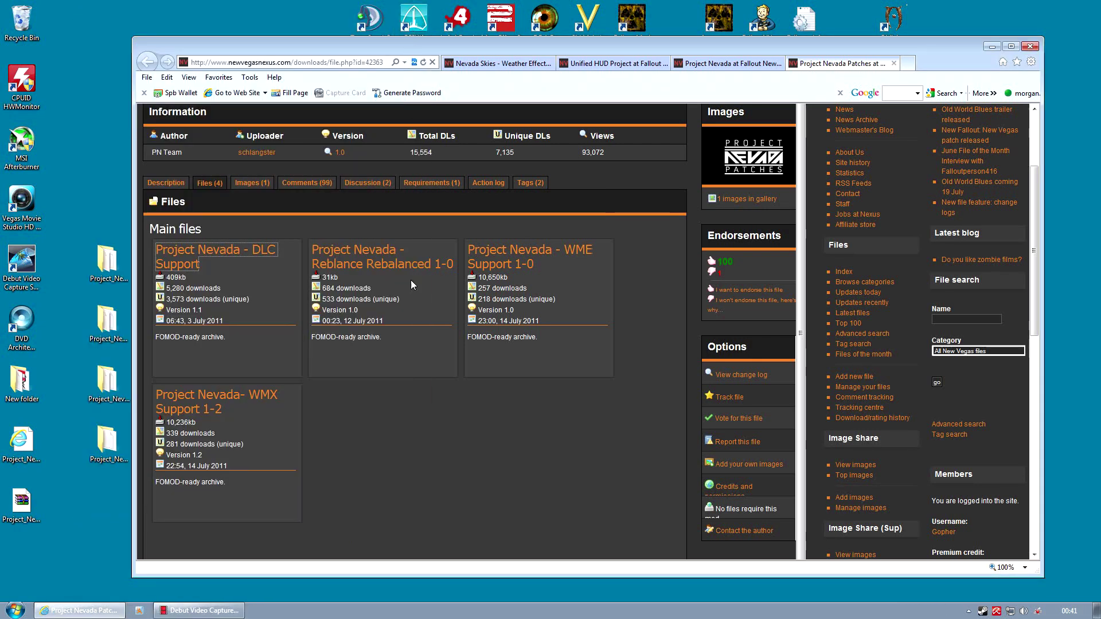
Download Project Nevada - Reblance Rebalanced 1-0 and save its 7z archive
left_click(356, 264)
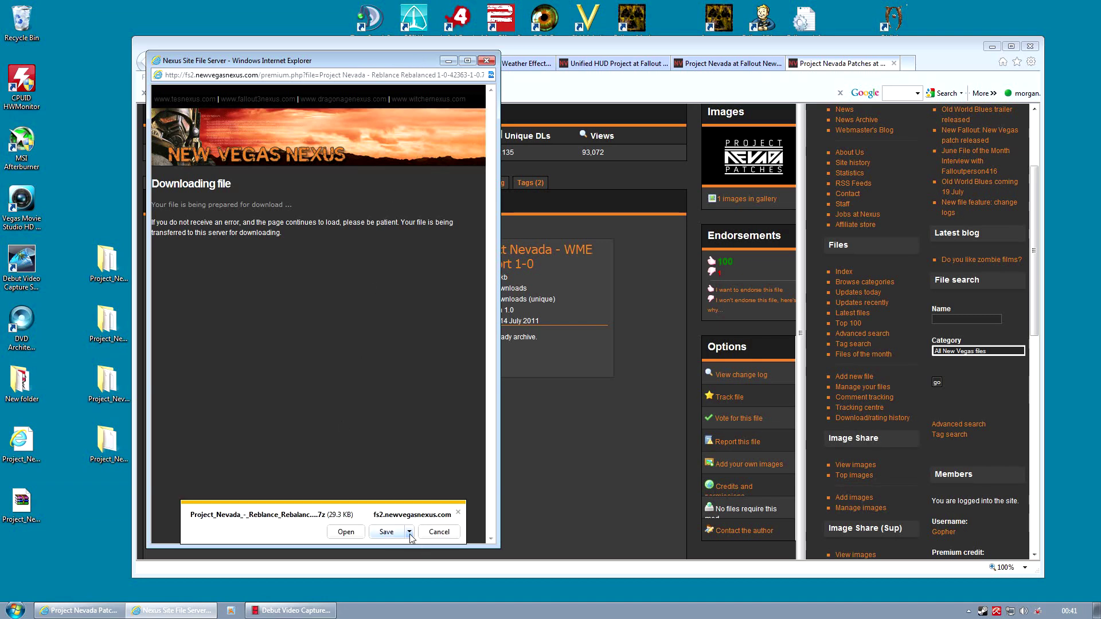
left_click(410, 533)
left_click(393, 558)
left_click(605, 358)
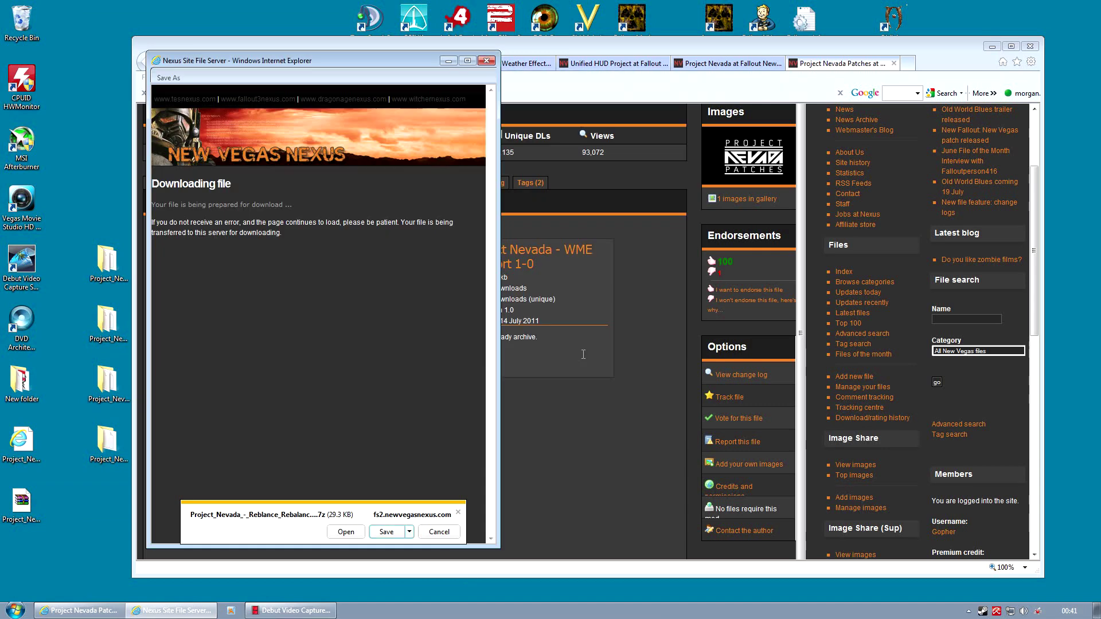
Download Project Nevada- WMX Support 1-2 from the Washington DC, USA server, save the 7z archive to the desktop, and minimise the browser
left_click(487, 60)
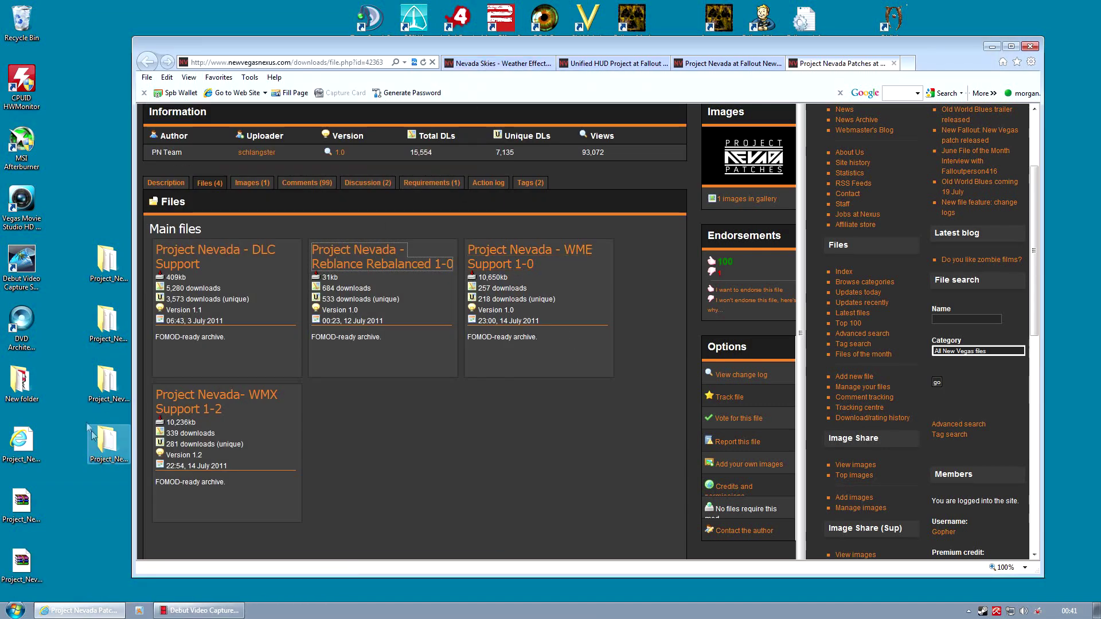
left_click(211, 408)
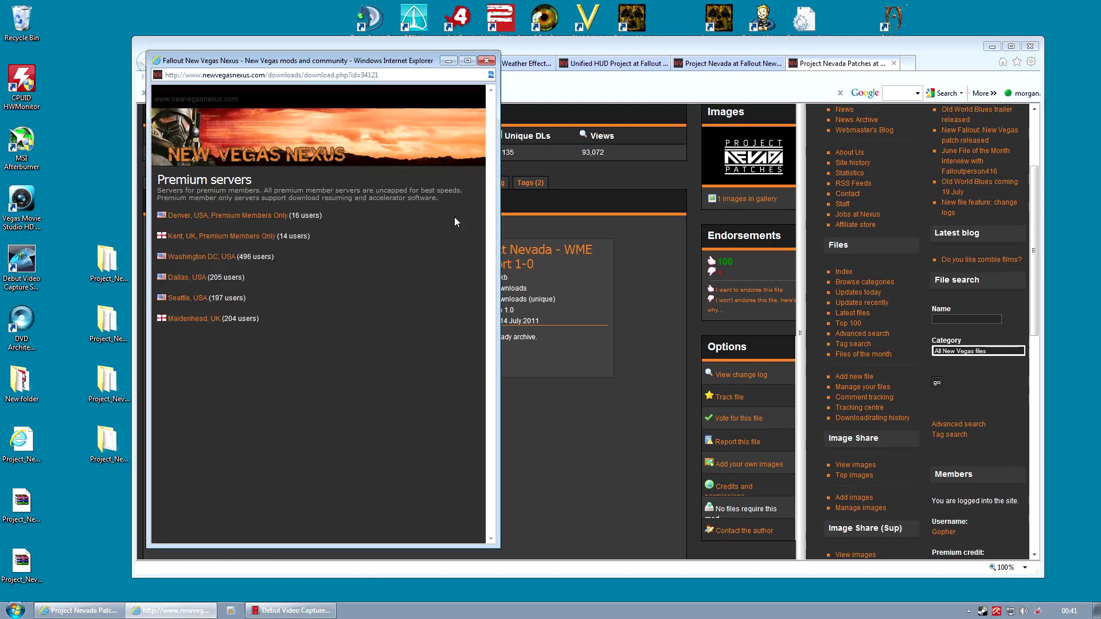
left_click(202, 257)
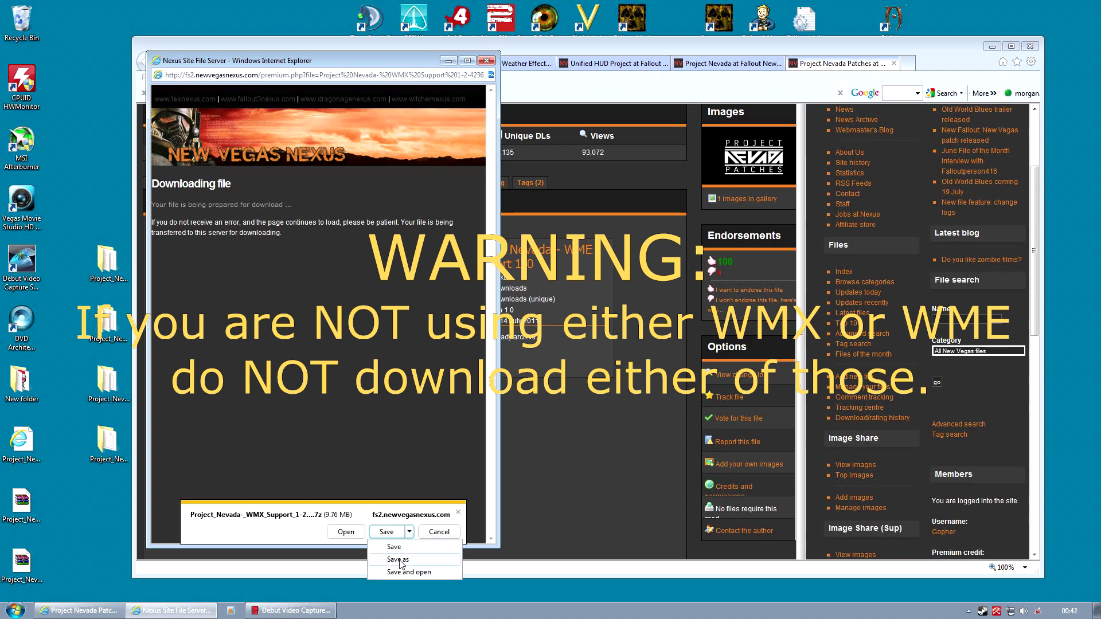
left_click(399, 559)
left_click(620, 359)
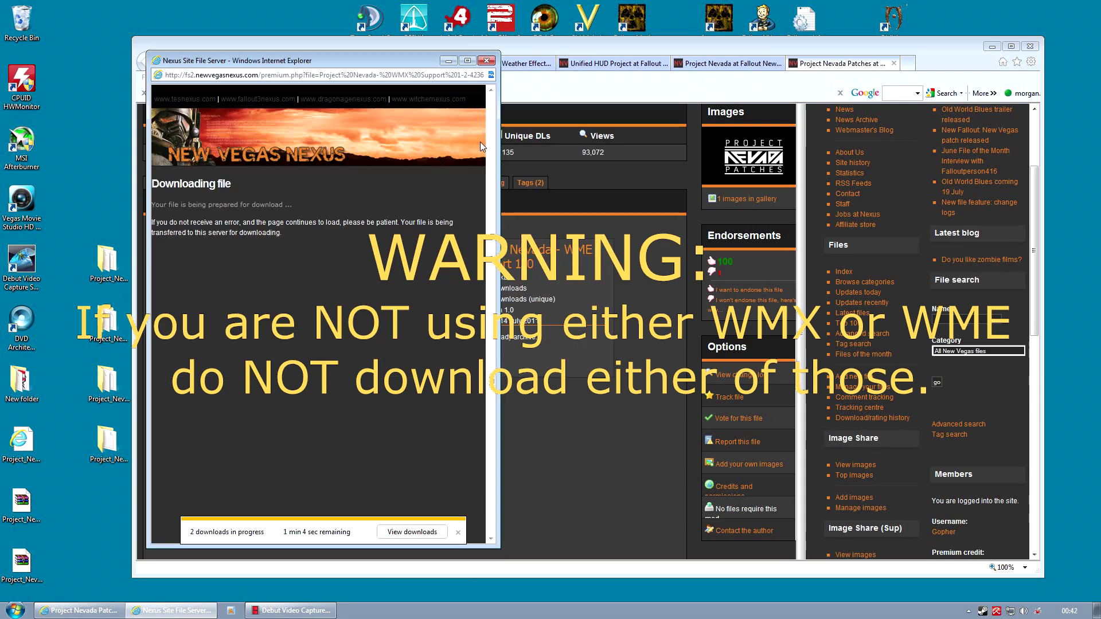
left_click(487, 60)
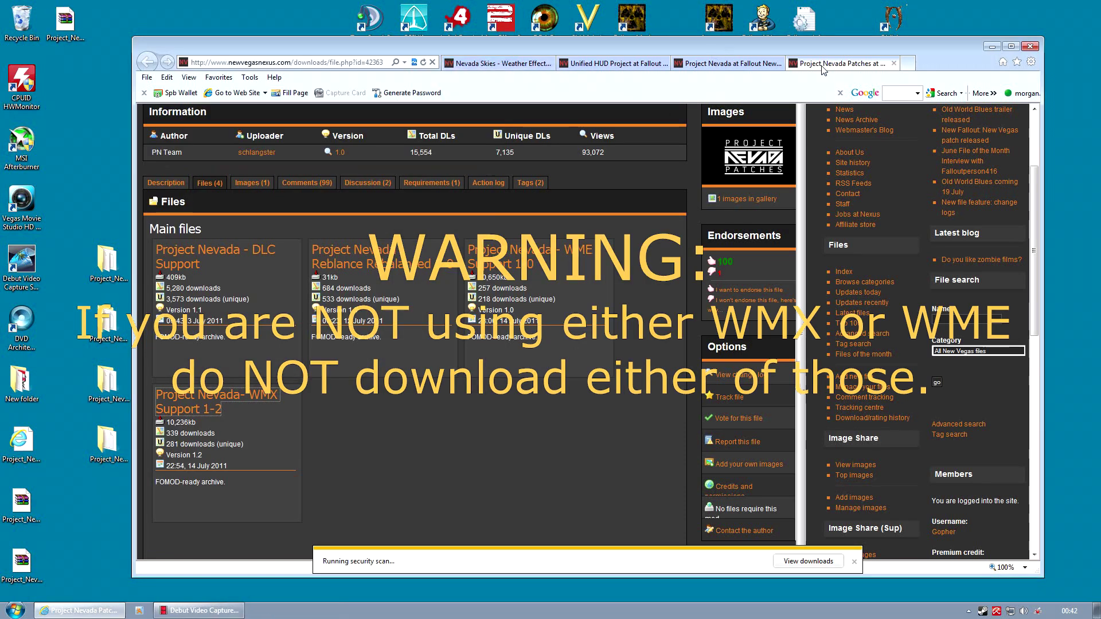
left_click(991, 46)
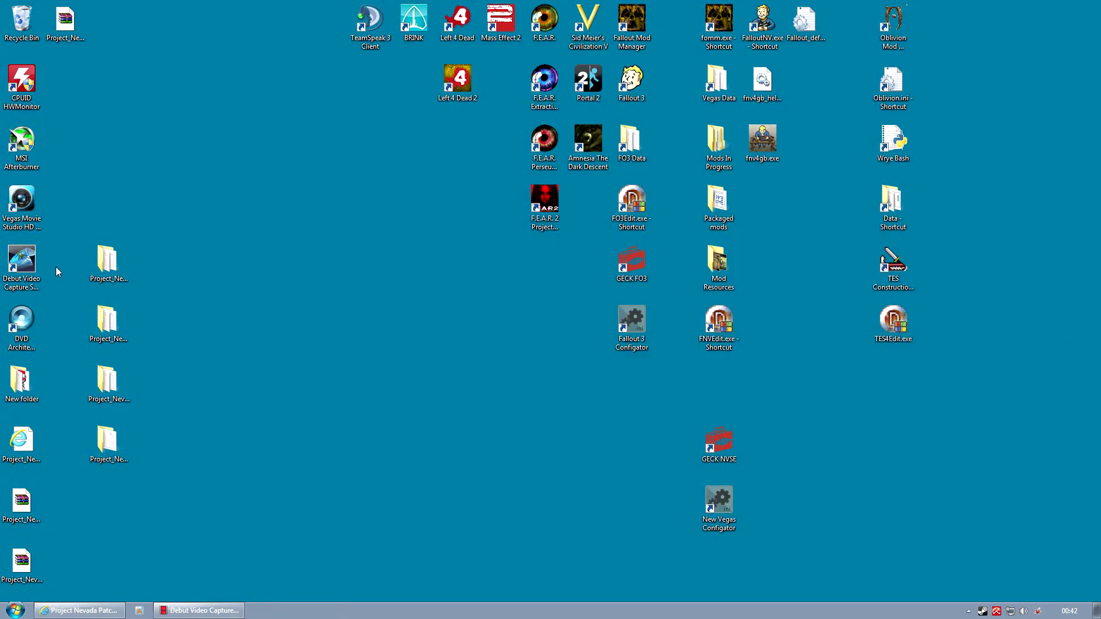
Try to extract all folders and files of the Project Nevada - DLC Support archive into a matching desktop folder
left_click(27, 513)
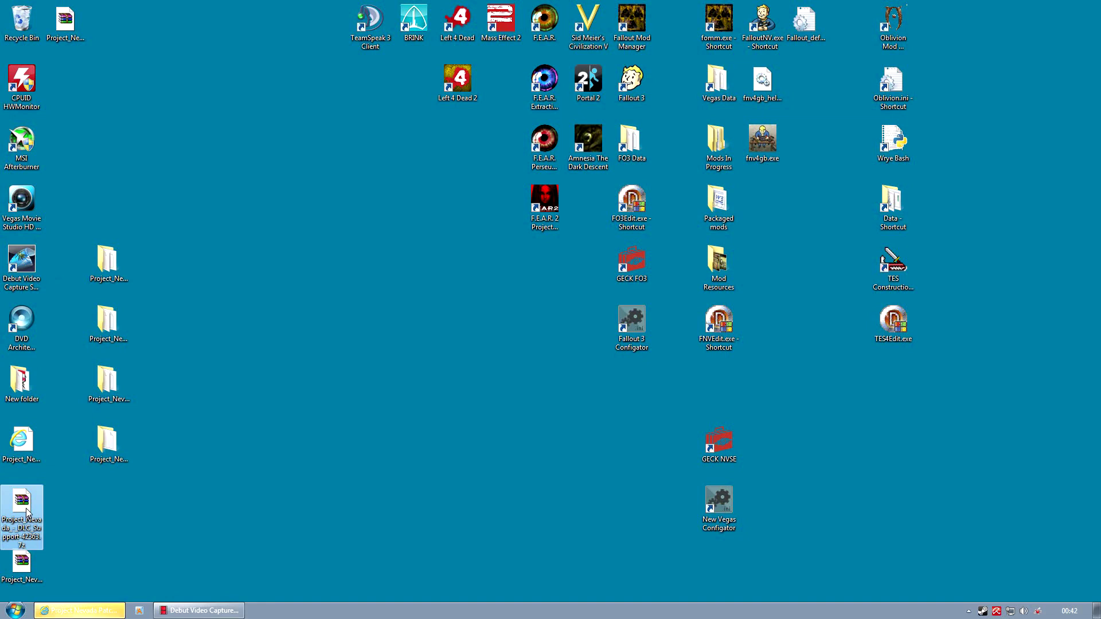
double_click(28, 514)
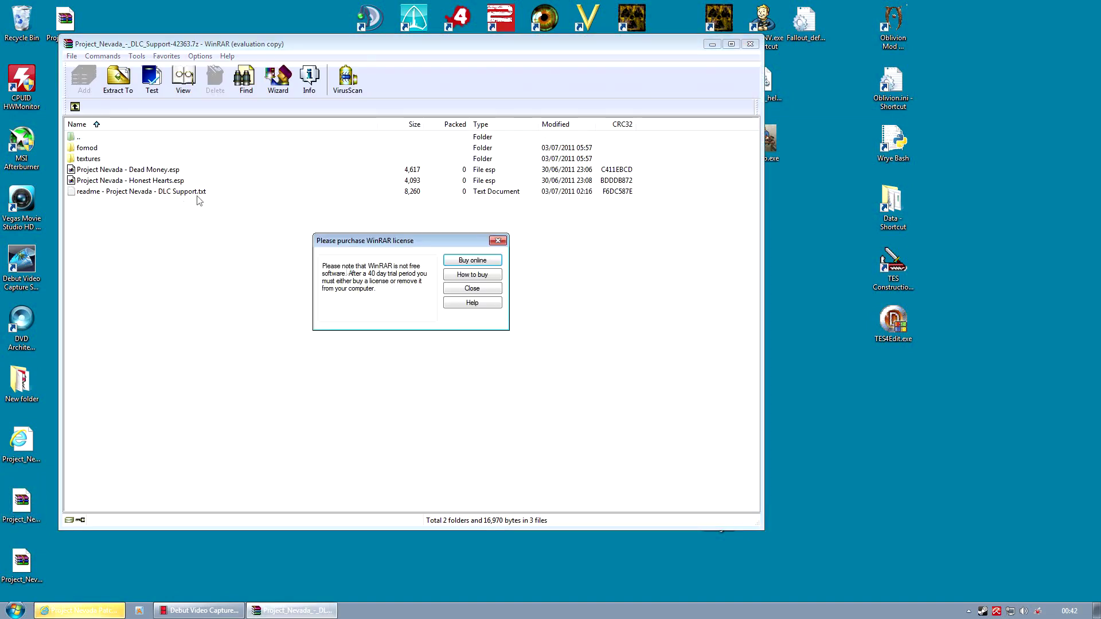
left_click(462, 290)
left_click(95, 148)
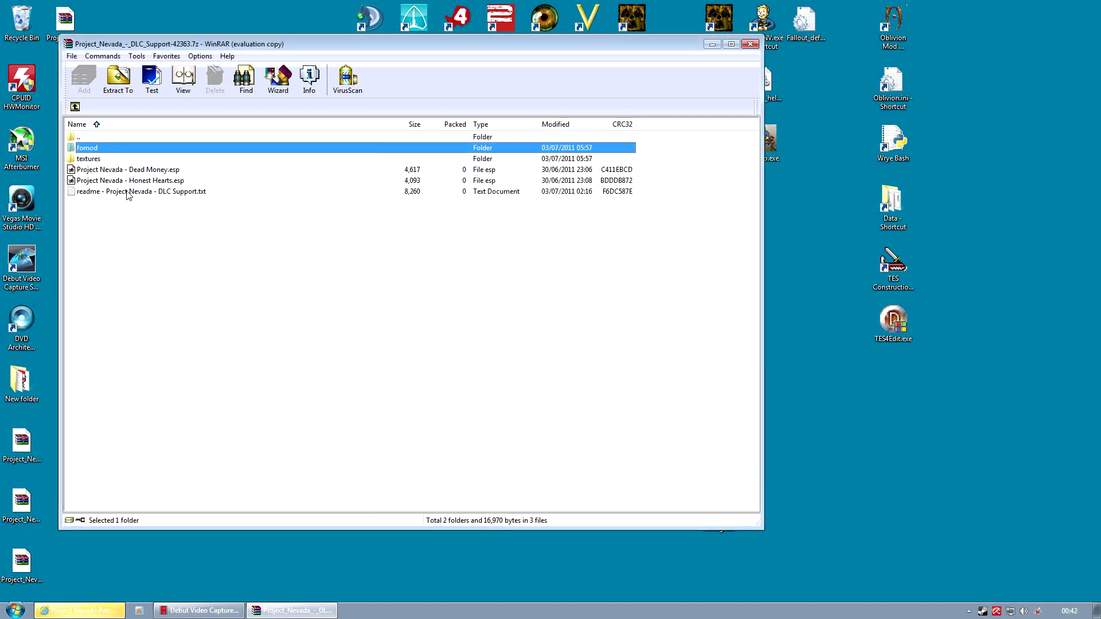
left_click(158, 195, "shift")
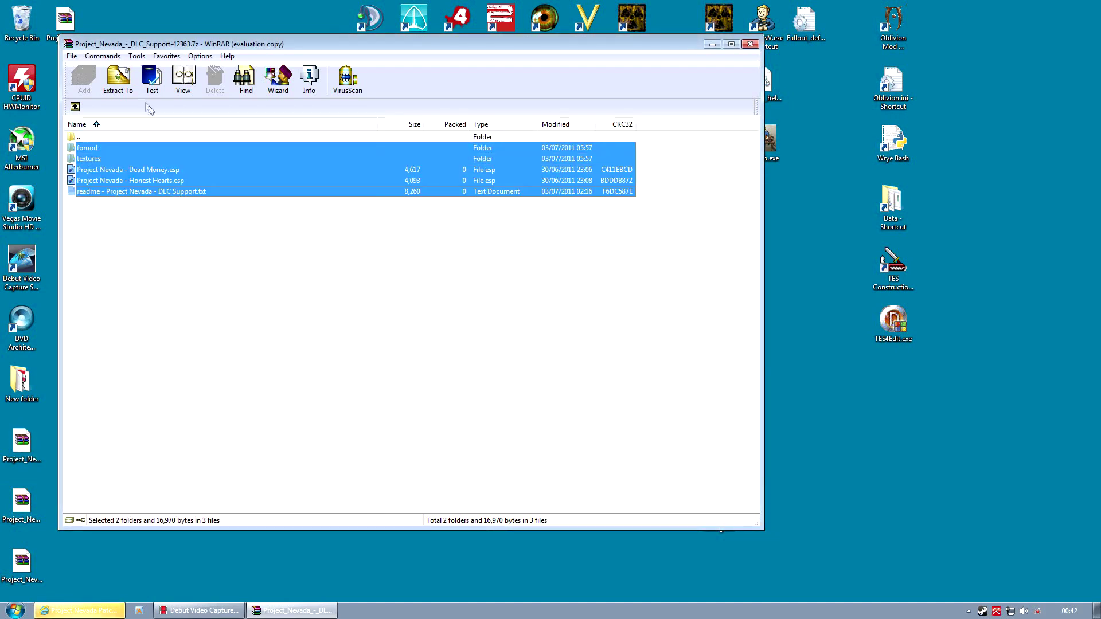
left_click(119, 79)
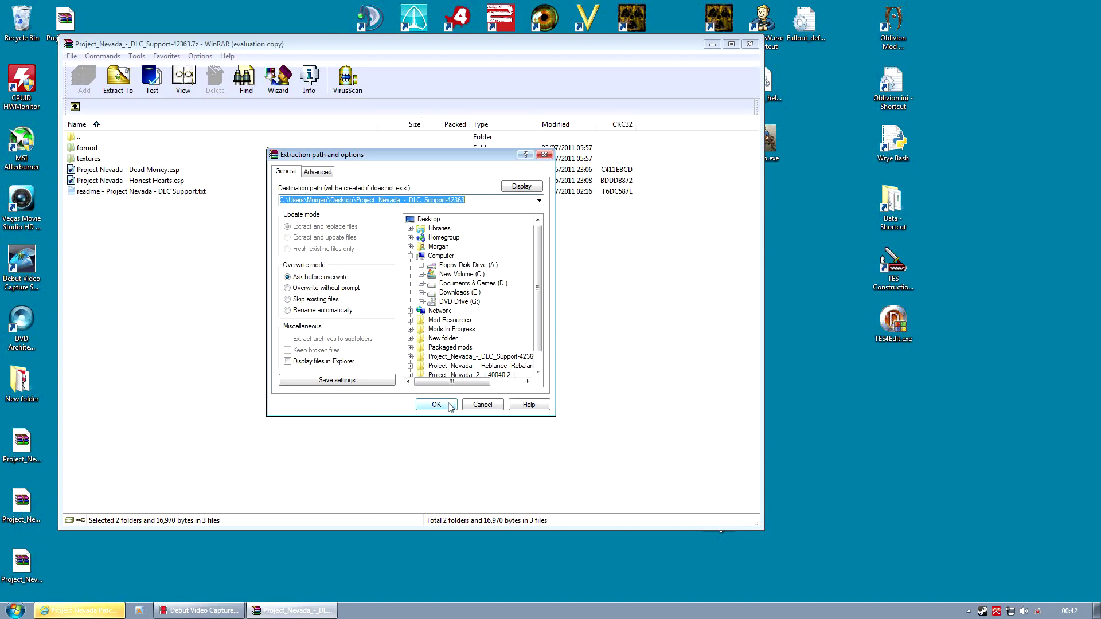
left_click(543, 155)
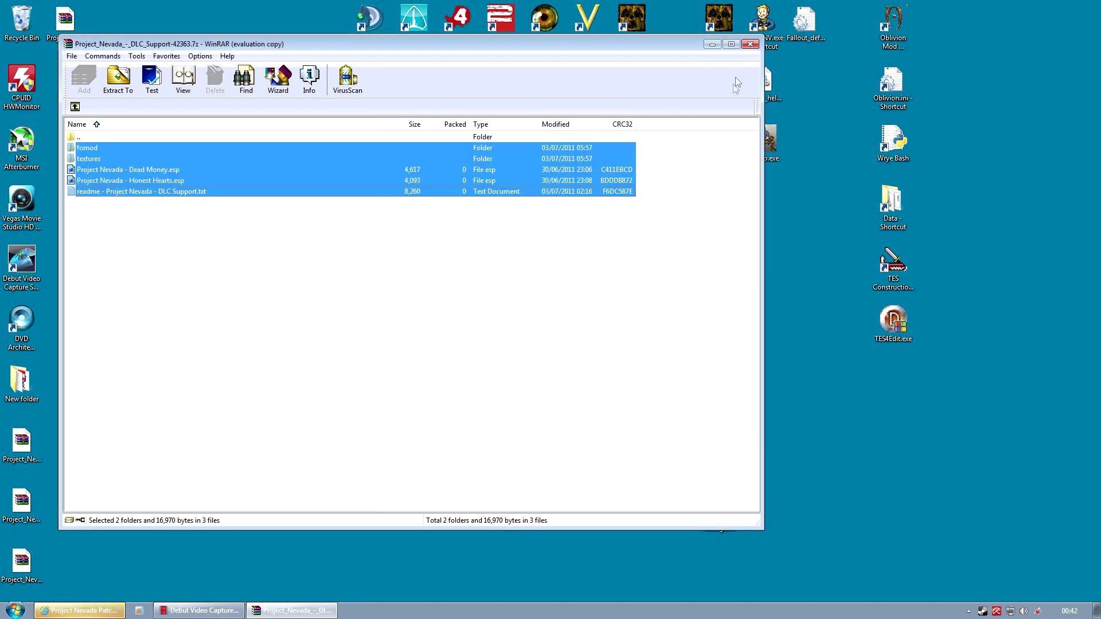
left_click(756, 44)
Extract all folders and files from the Project Nevada- WMX Support 1-2 archive
double_click(64, 20)
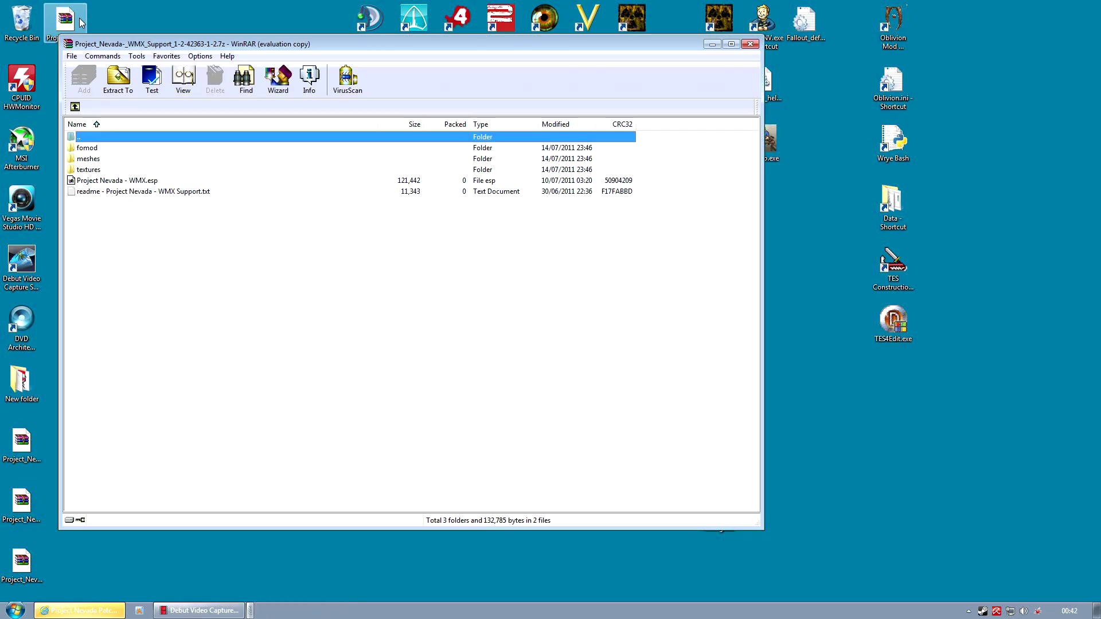
left_click(105, 149)
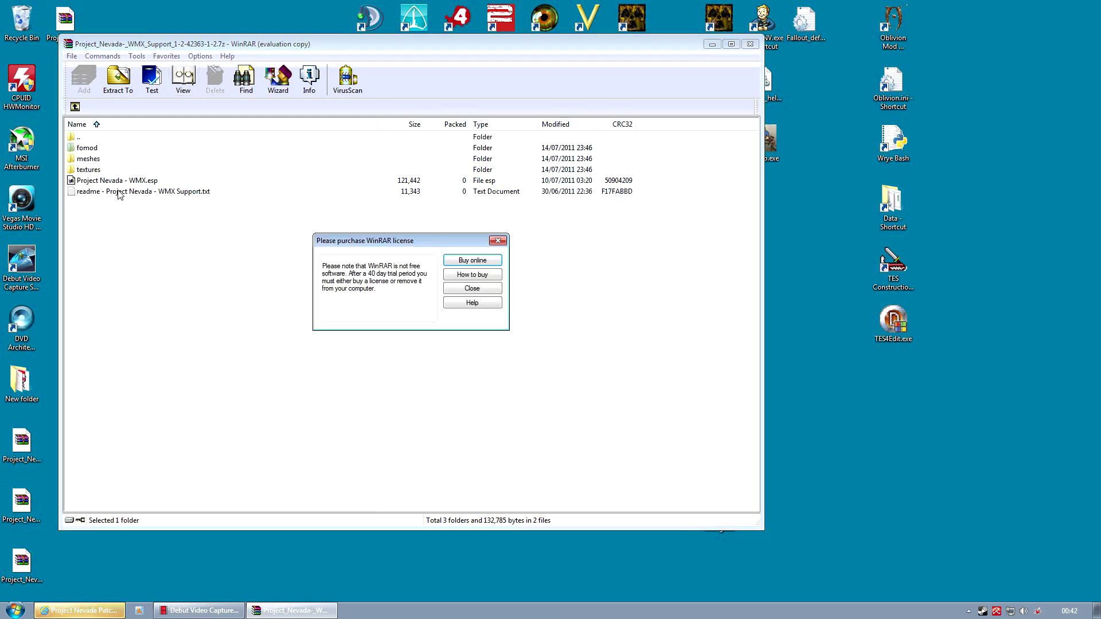
left_click(471, 288)
left_click(125, 192, "shift")
left_click(117, 81)
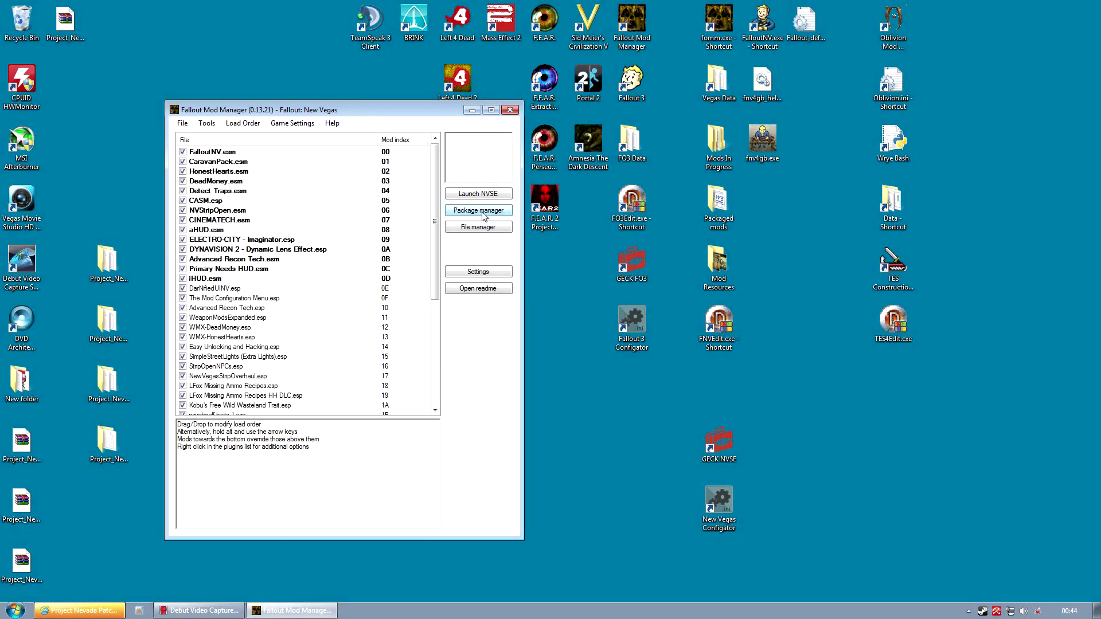
Open Fallout Mod Manager's package manager and create a fomod from the Project_Nevada_2_1-40040-2-1 folder
left_click(482, 214)
left_click(575, 141)
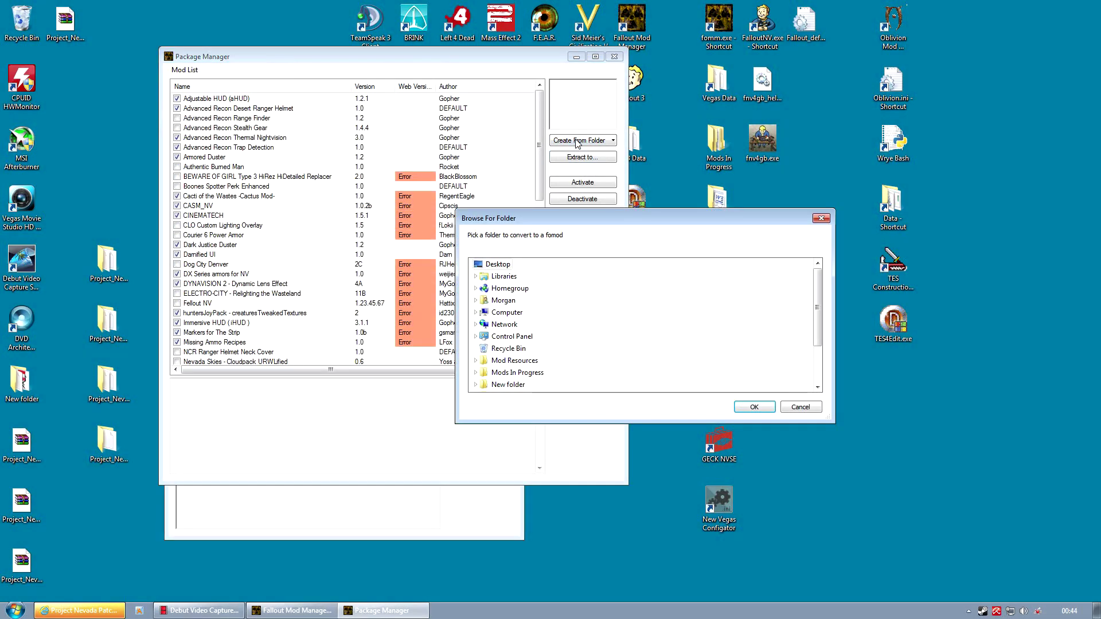
scroll(642, 344, "down", 2)
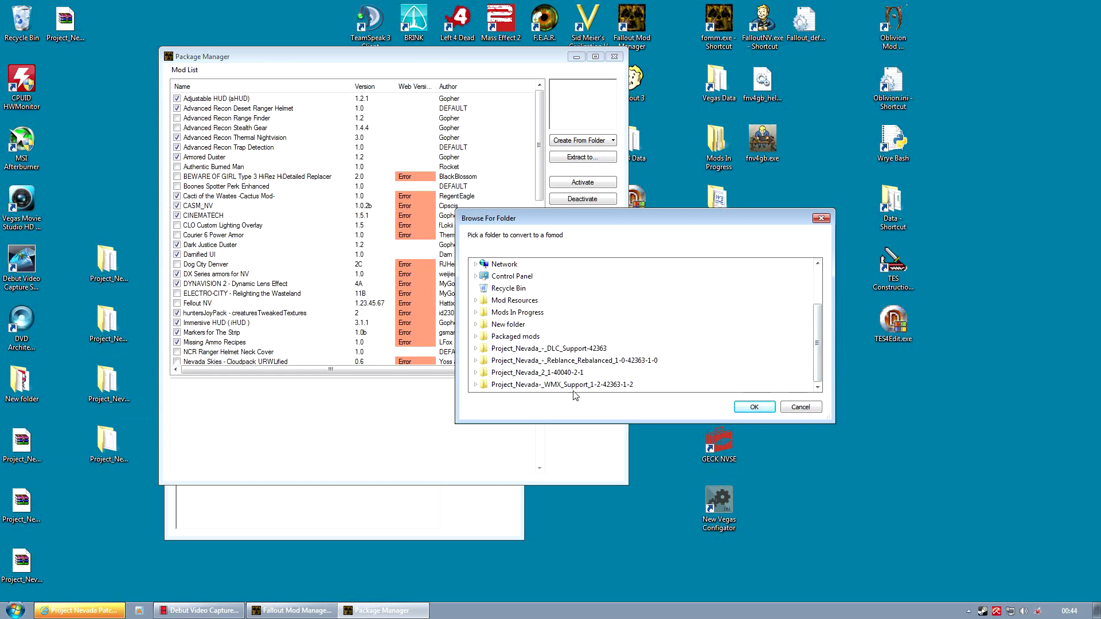
left_click(734, 386)
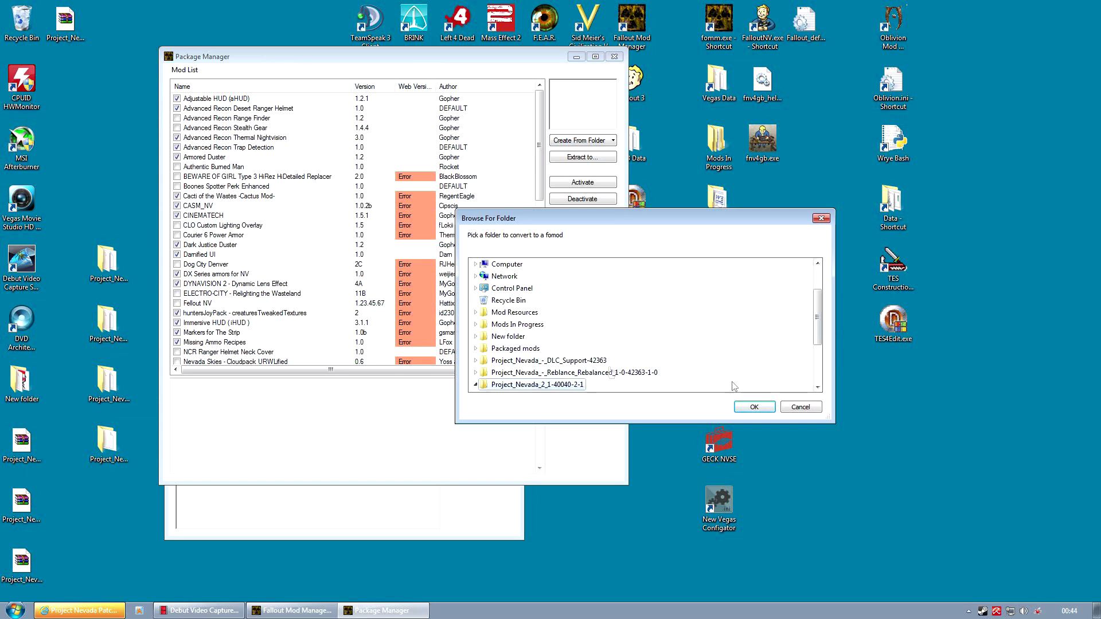
left_click(764, 408)
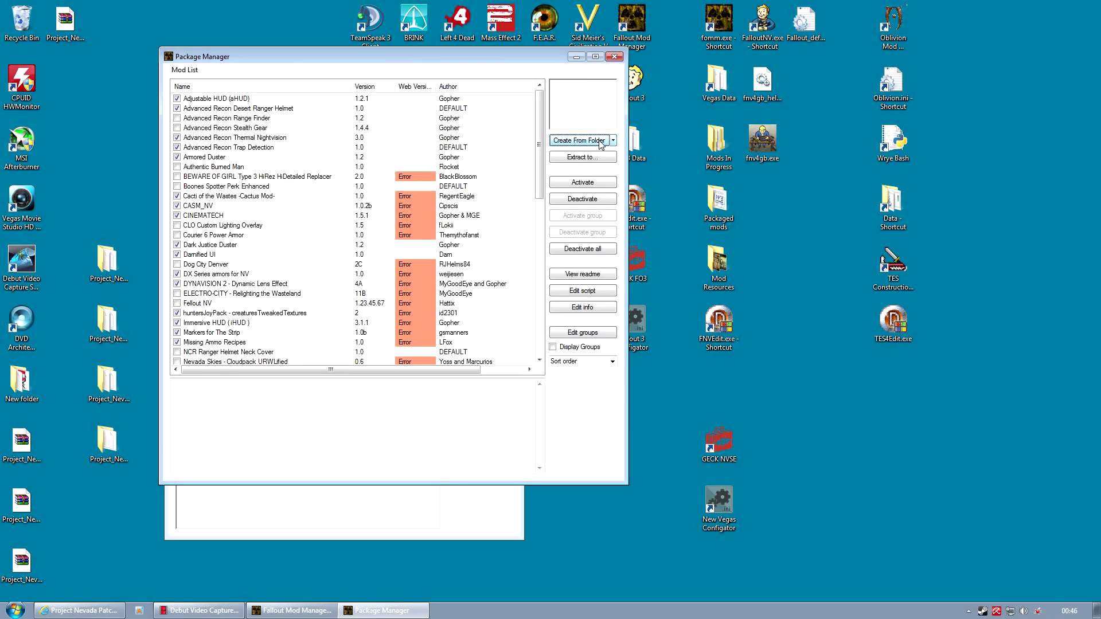
Create fomods from the Project_Nevada_-_Reblance_Rebalanced_1-0-42363-1-0 and Project_Nevada_-_DLC_Support-42363 folders
left_click(600, 141)
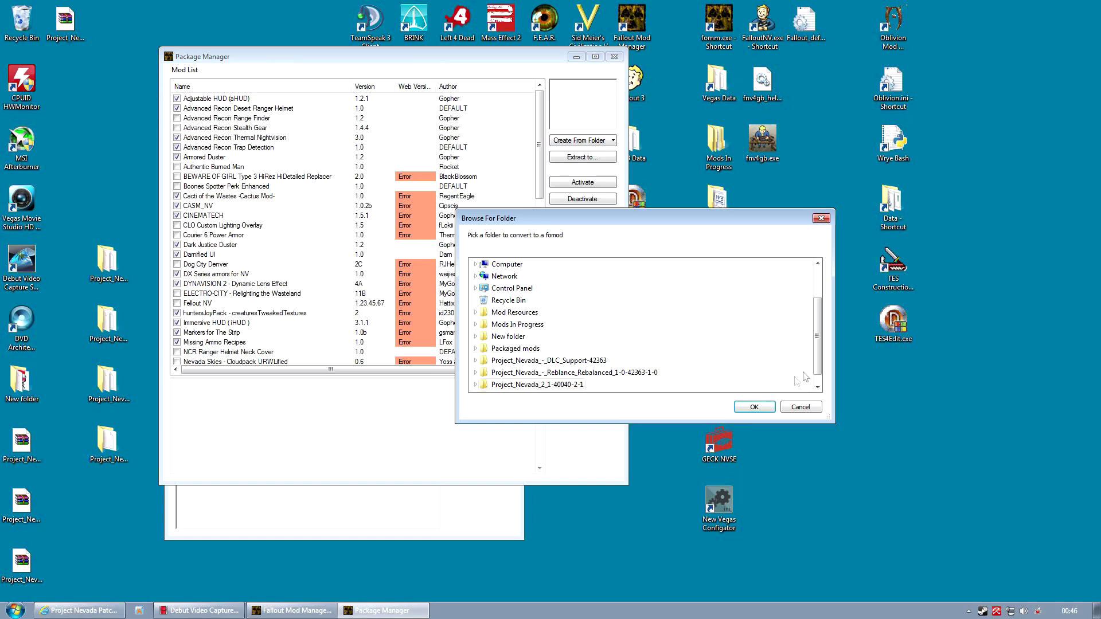
left_click(756, 407)
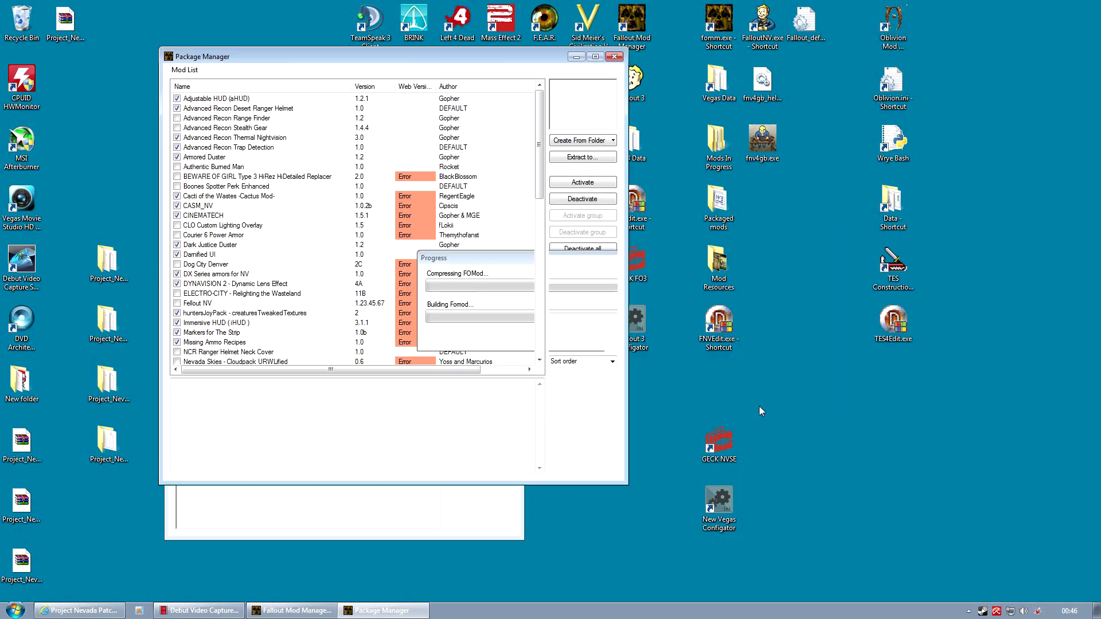
left_click(577, 141)
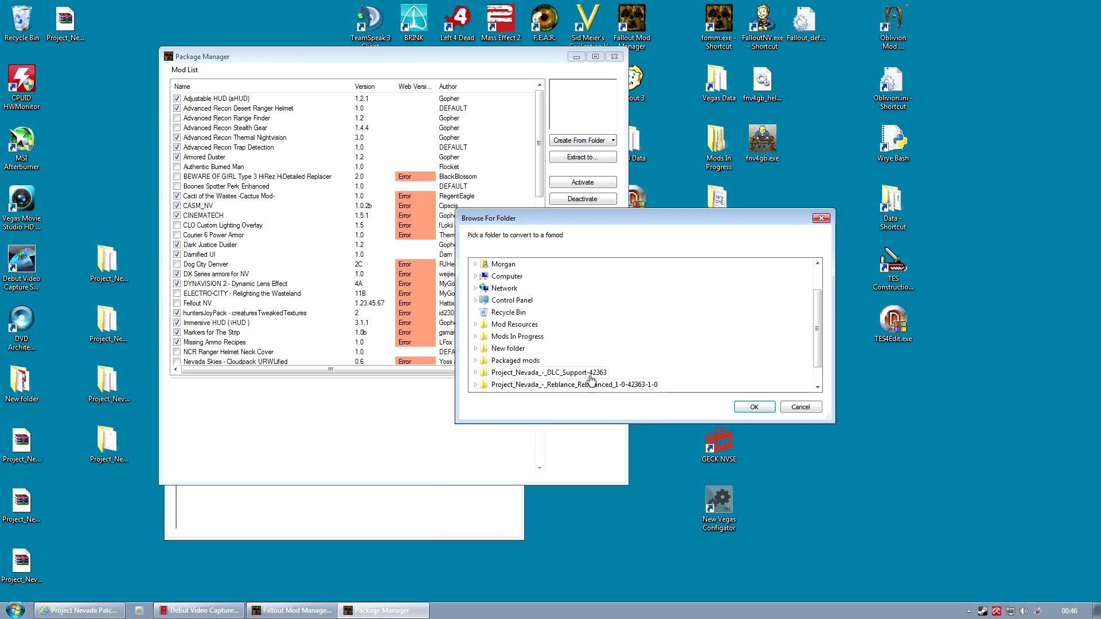
left_click(571, 375)
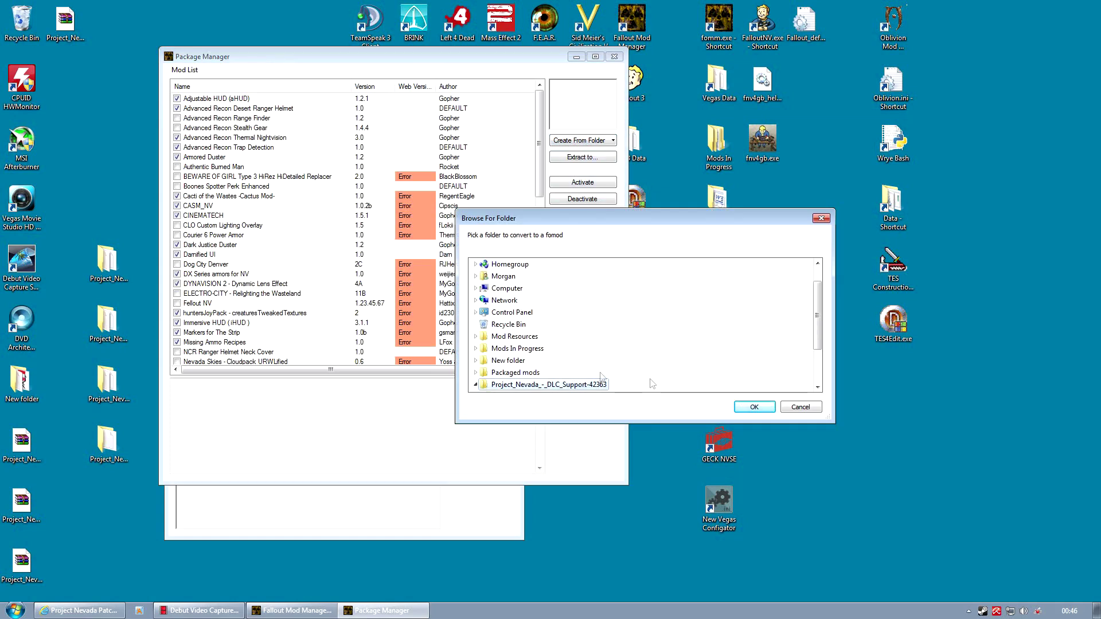
left_click(754, 407)
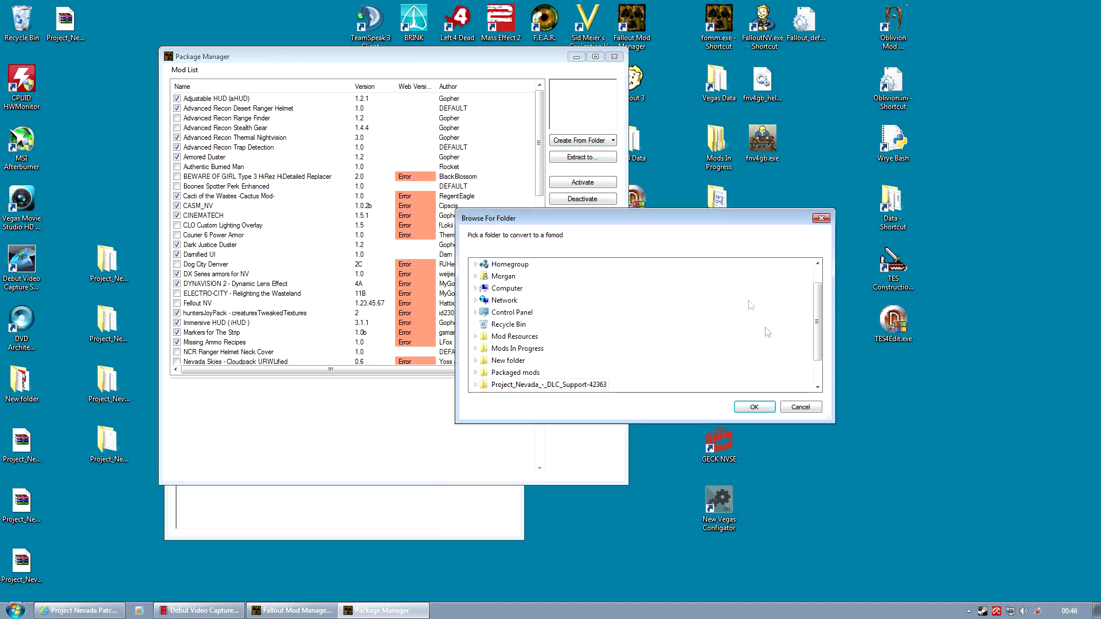
Create a fomod from the Project_Nevada-_WMX_Support_1-2-42363-1-2 folder
scroll(818, 382, "down", 1)
left_click(597, 386)
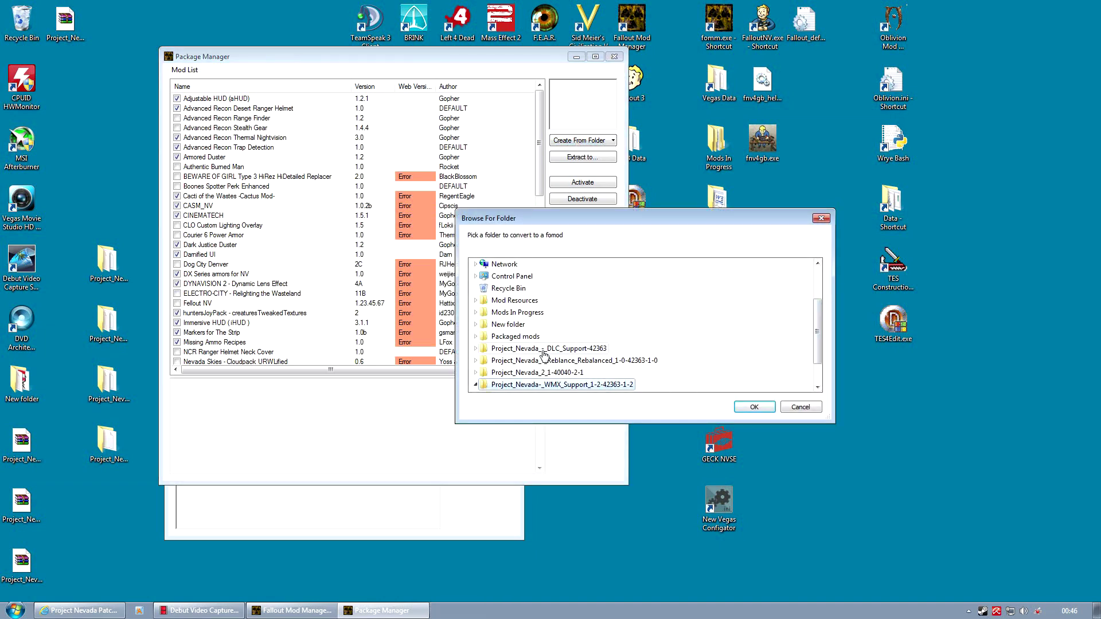
left_click(766, 407)
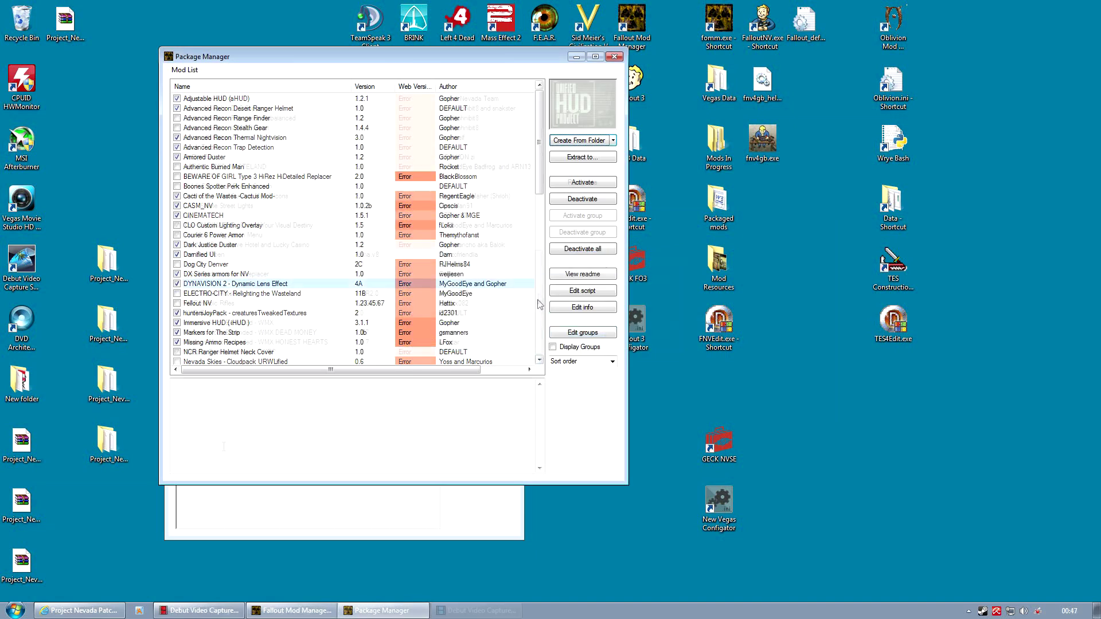
Deactivate the Unified HUD Project mod in the package list
scroll(356, 229, "down", 10)
left_click(224, 100)
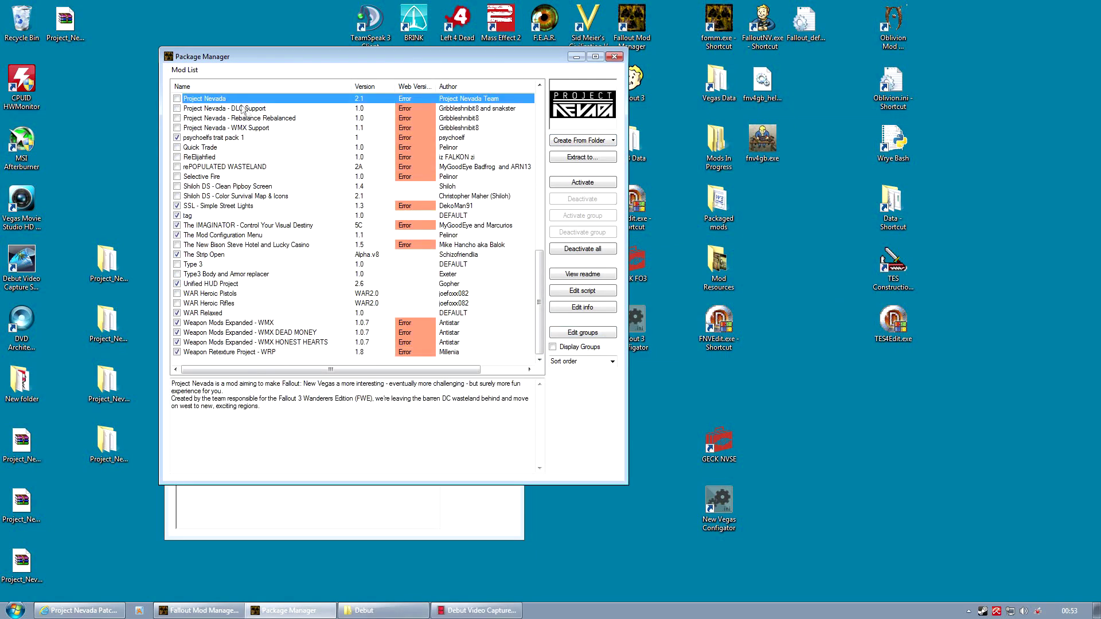
left_click(223, 284)
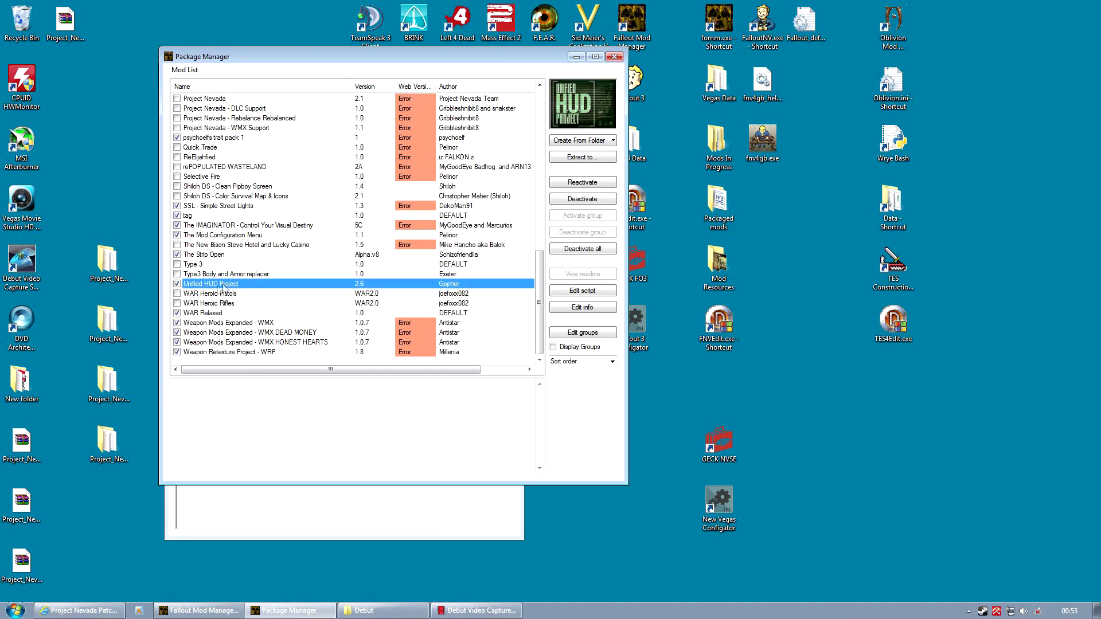
double_click(217, 285)
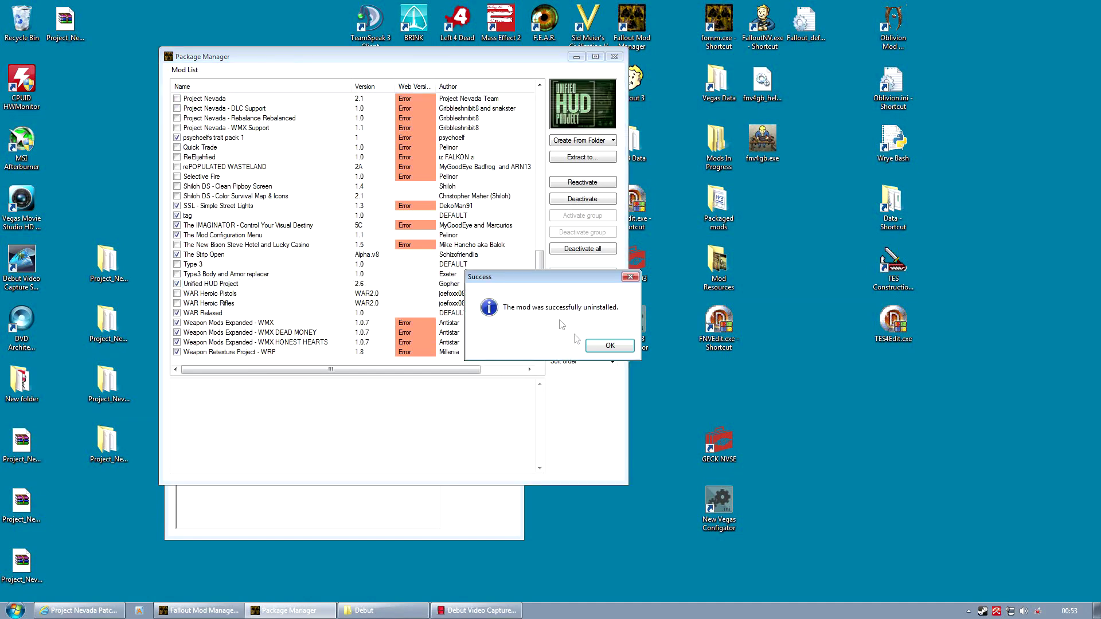
left_click(591, 347)
Deactivate the Immersive HUD (iHUD) mod in the package list
left_click_drag(542, 275, 539, 140)
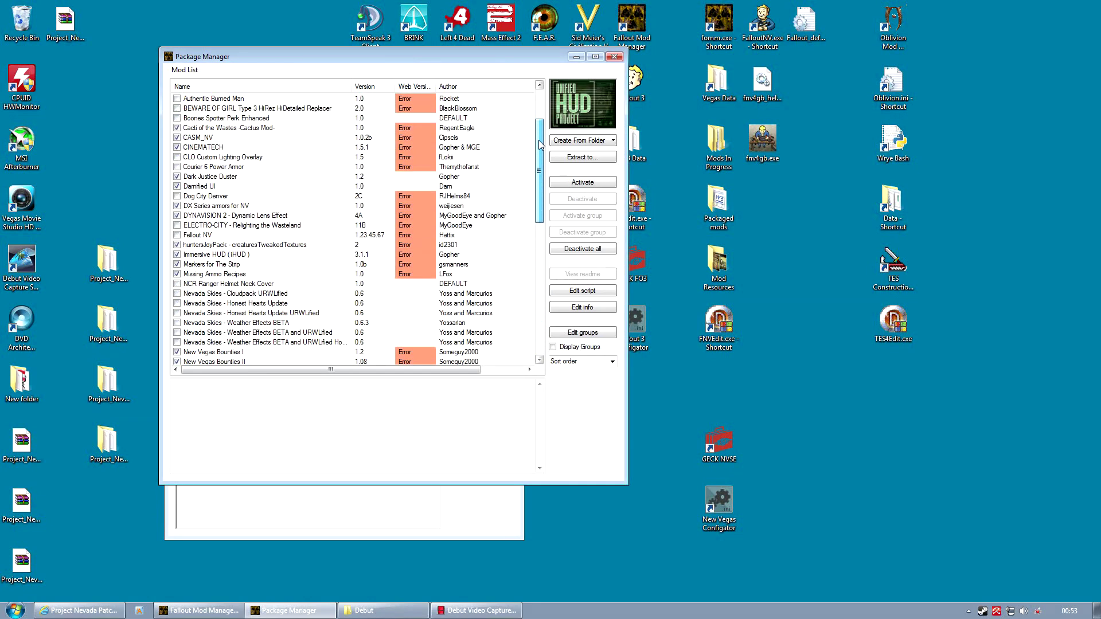
left_click(233, 255)
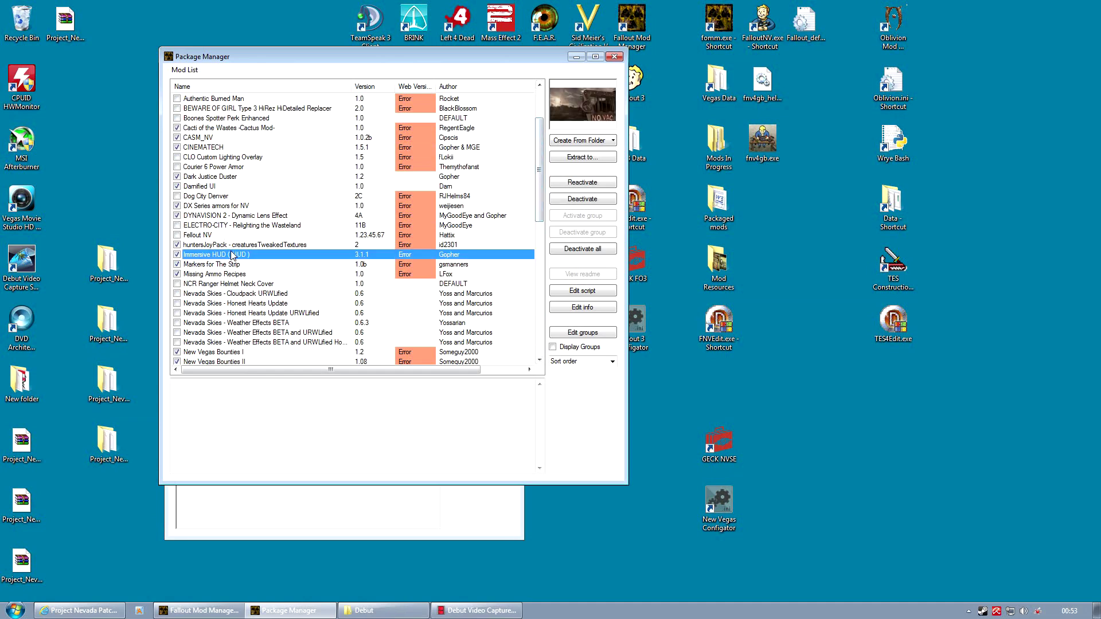
double_click(232, 256)
left_click(594, 344)
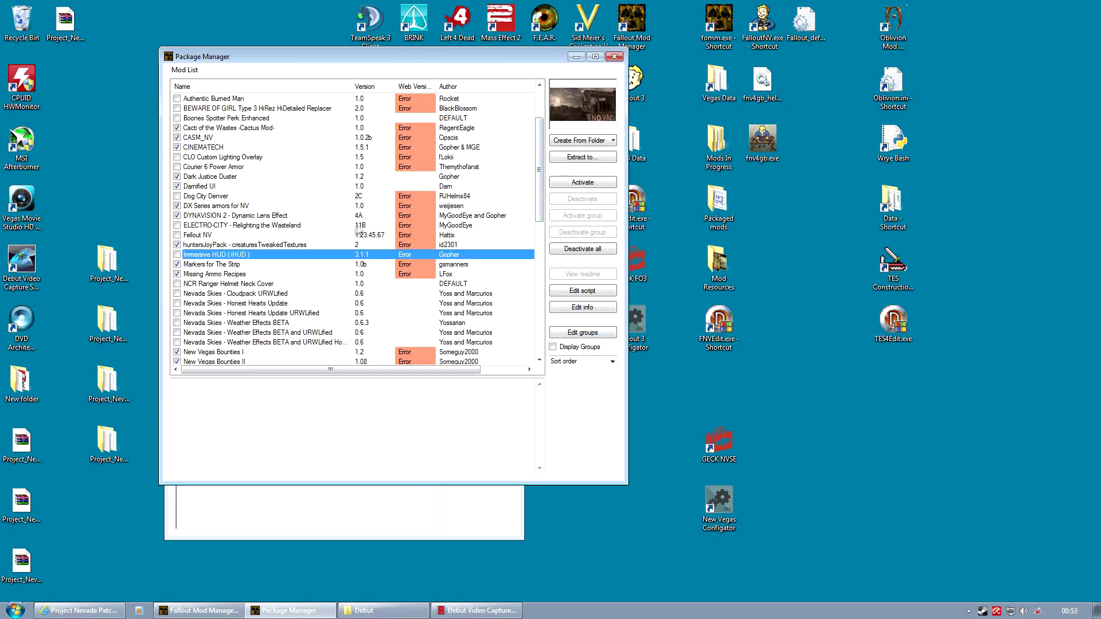
Deactivate The Mod Configuration Menu in the package list
left_click_drag(539, 195, 539, 332)
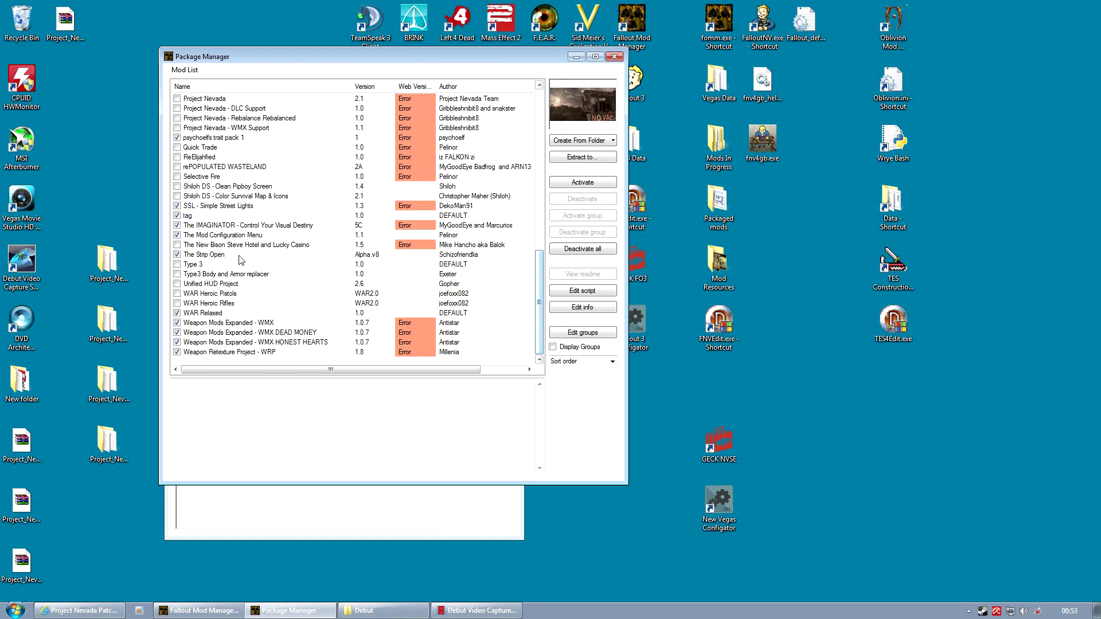
left_click(235, 236)
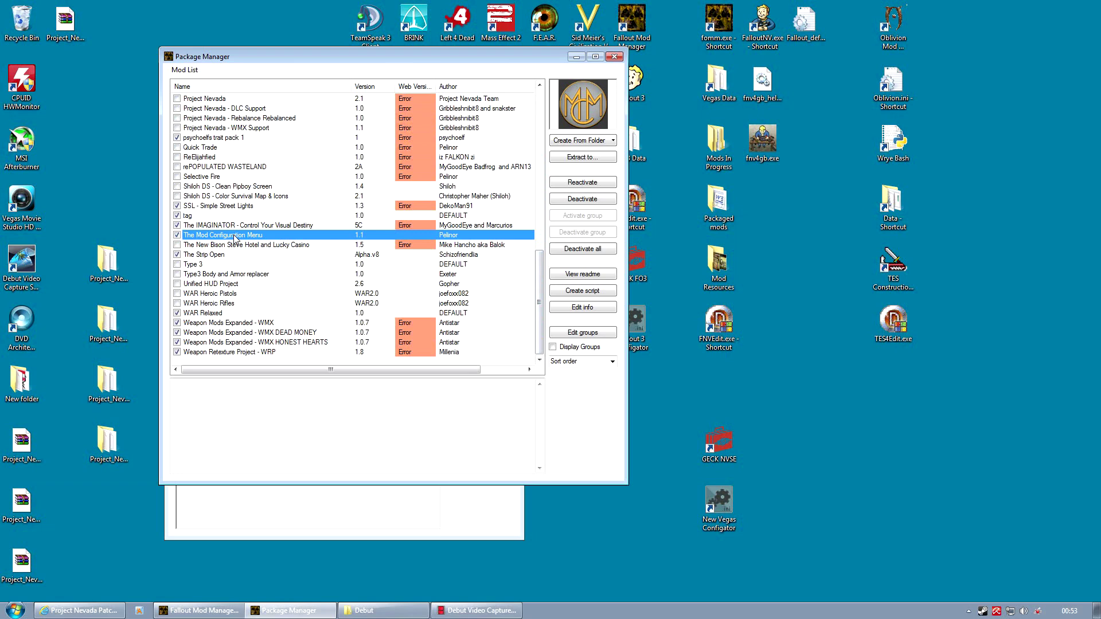
double_click(235, 237)
left_click(616, 344)
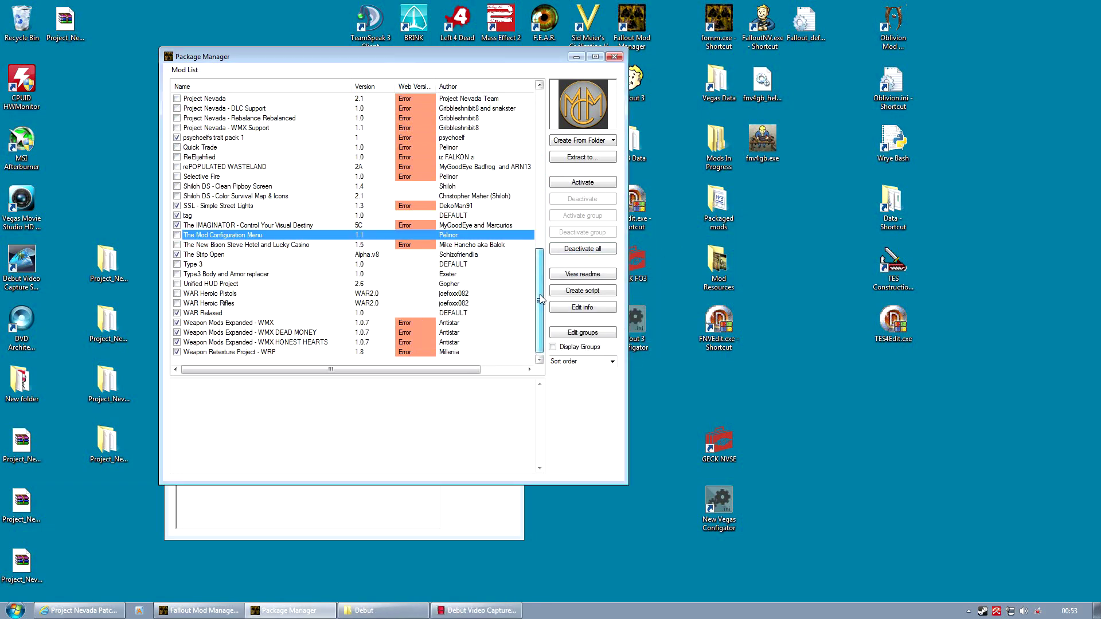
Install the Project Nevada package with all four modules selected, overwriting all conflicting files
left_click_drag(539, 294, 541, 277)
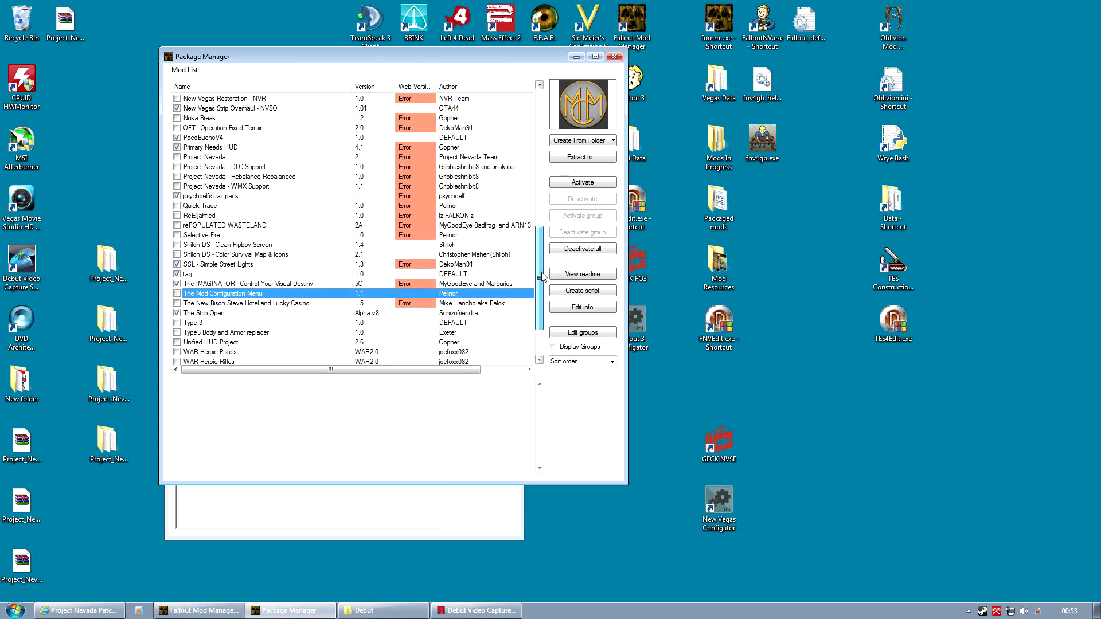
left_click(232, 158)
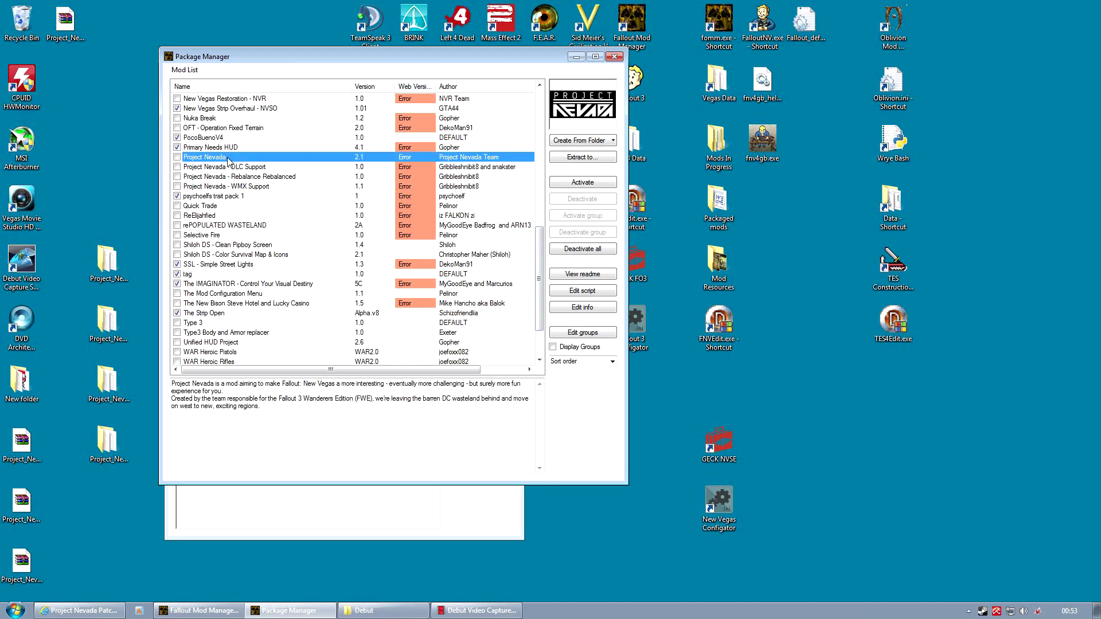
double_click(228, 158)
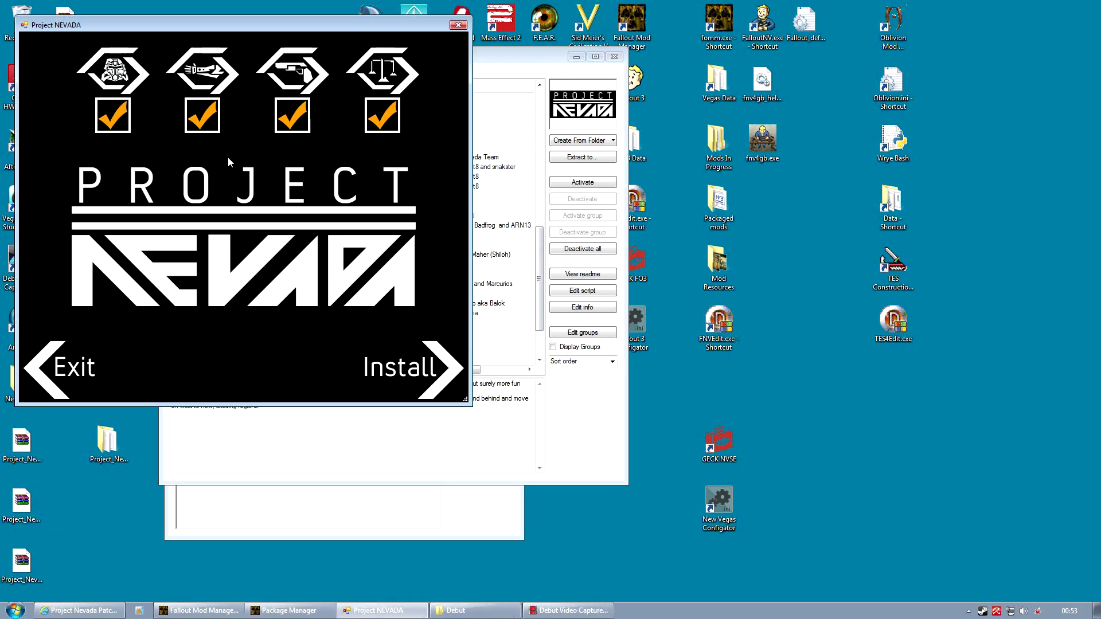
left_click(404, 372)
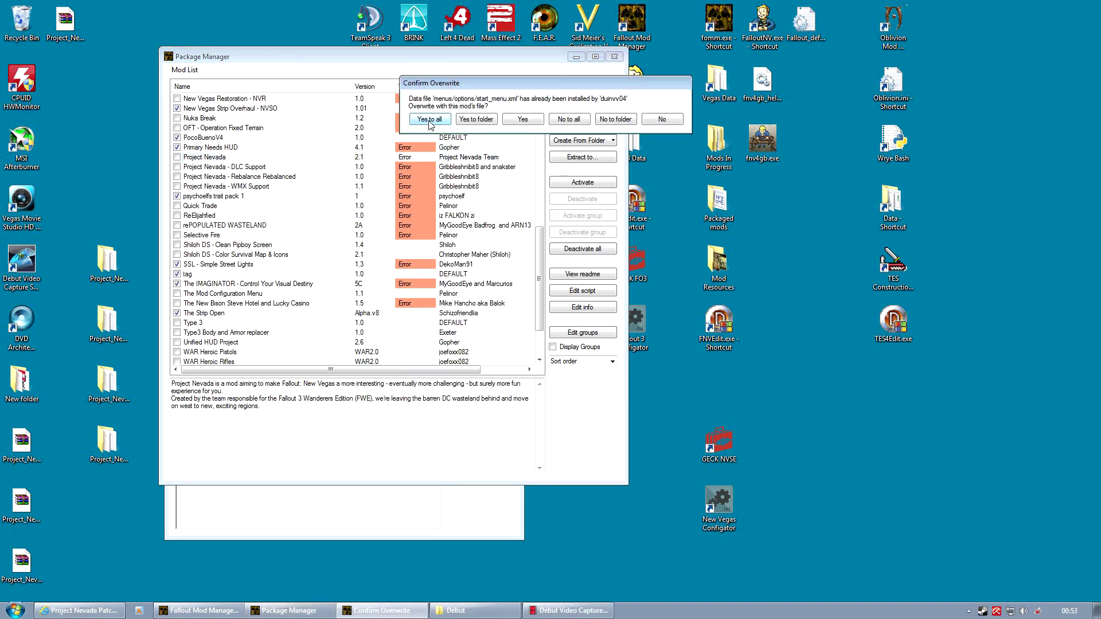
left_click(429, 120)
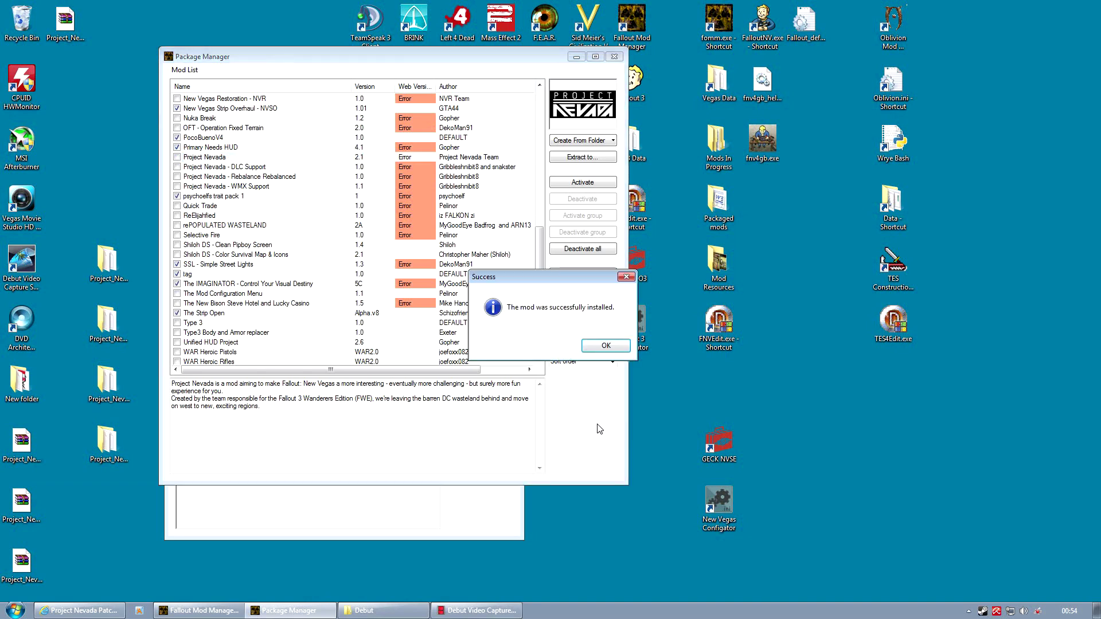
left_click(606, 346)
Activate the Project Nevada patch packages: DLC Support, Rebalance Rebalanced and WMX Support
double_click(251, 167)
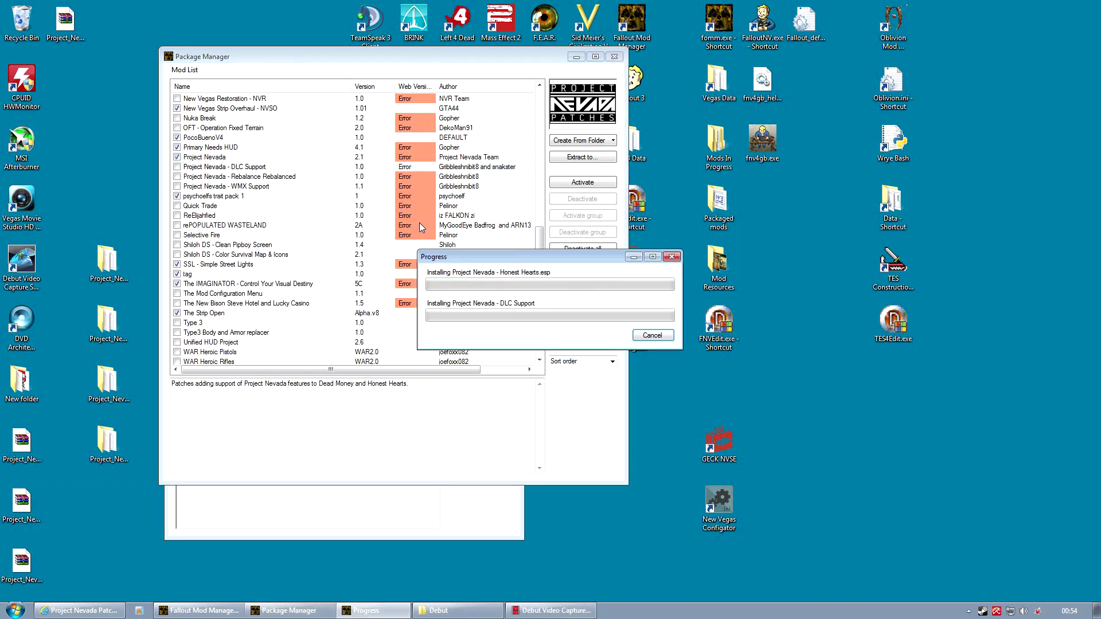
left_click(664, 411)
left_click(257, 176)
double_click(256, 177)
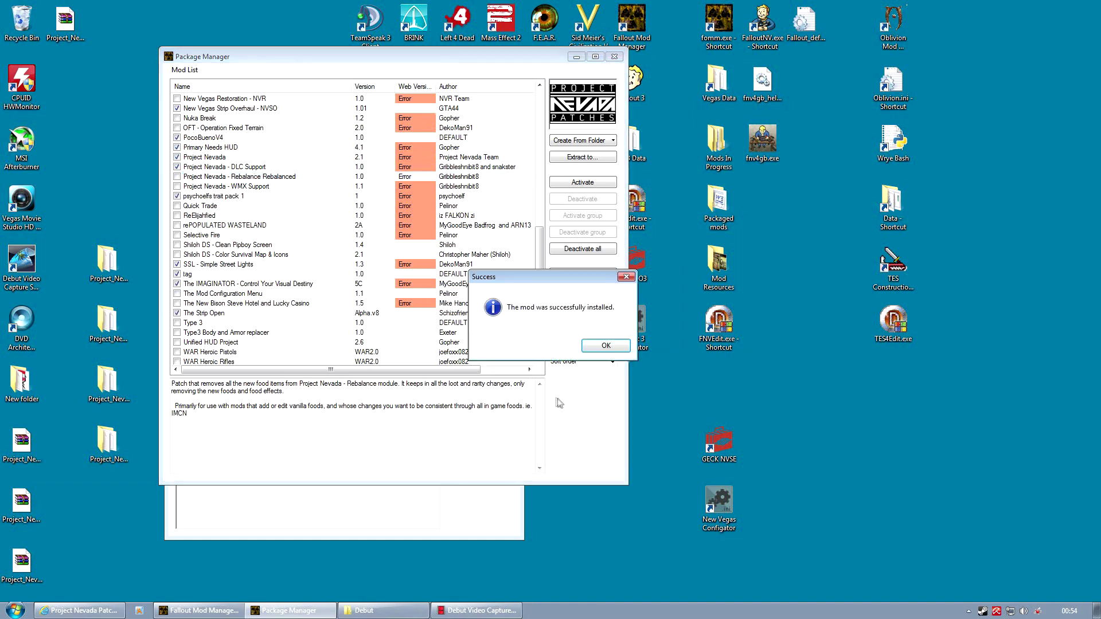
left_click(605, 346)
double_click(267, 186)
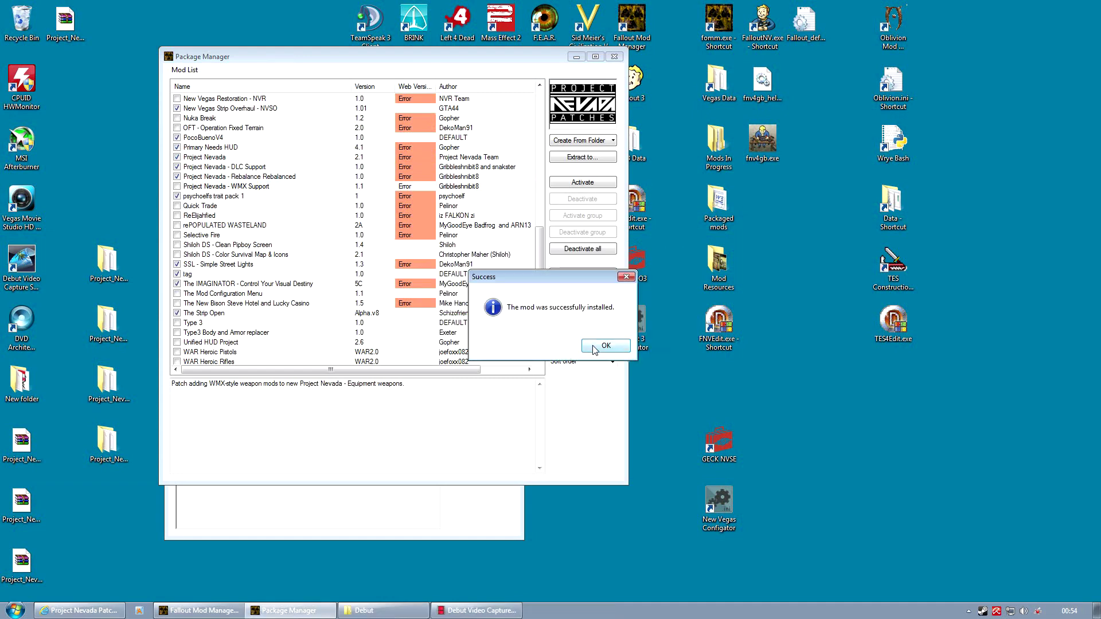
left_click(599, 347)
Reactivate The Mod Configuration Menu, overwriting all conflicting files from Project Nevada
left_click(241, 294)
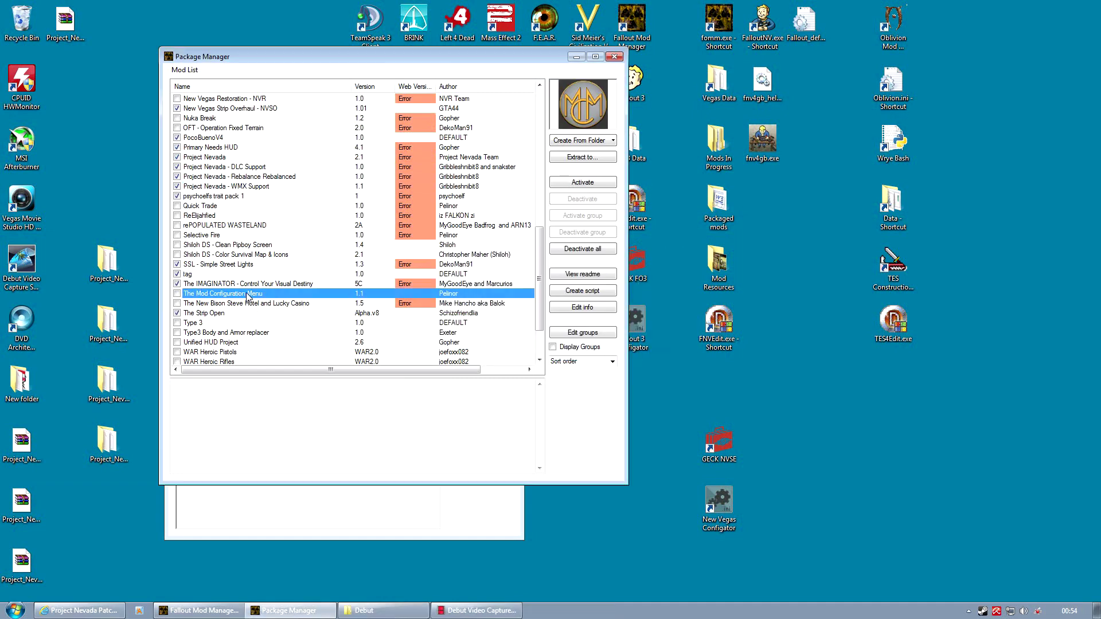
double_click(247, 293)
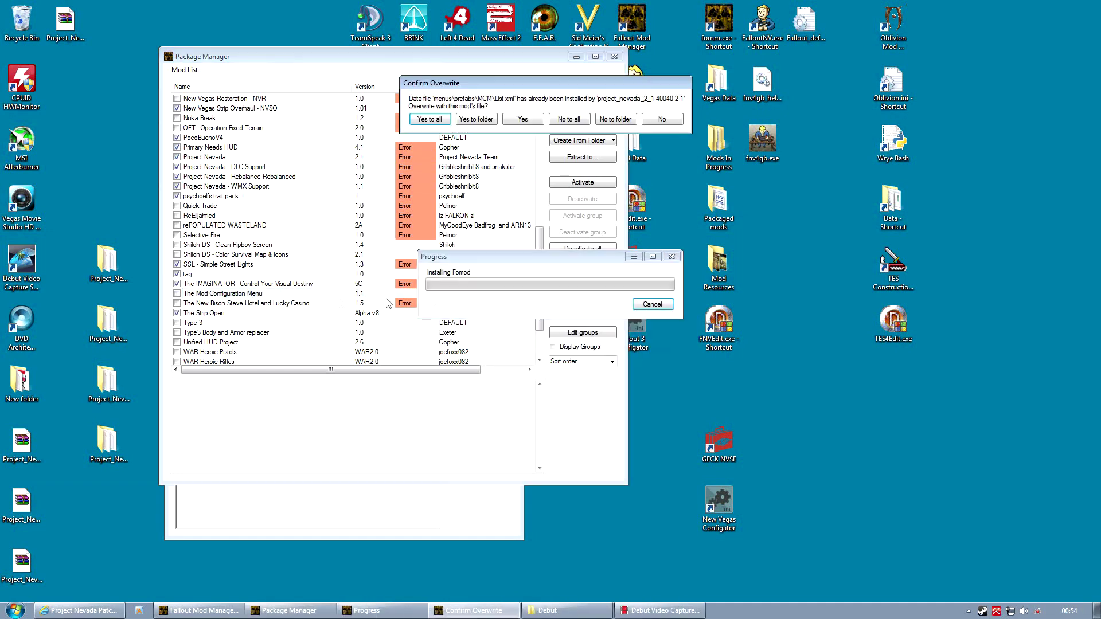
left_click(433, 119)
left_click(602, 345)
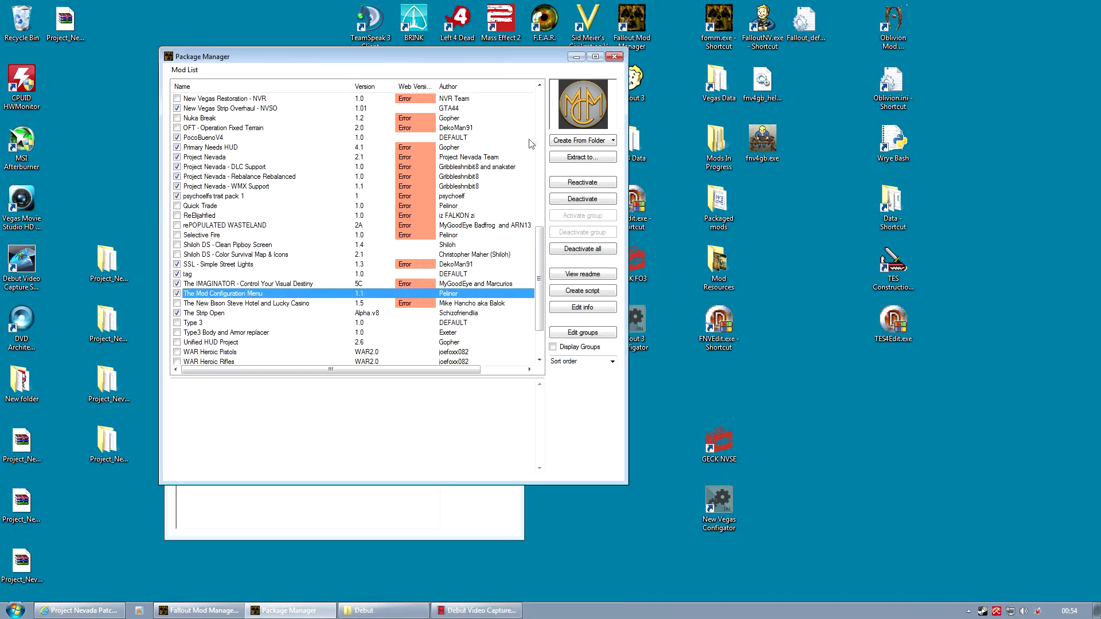
Reactivate the Immersive HUD (iHUD) mod, overwriting all conflicting files
left_click(541, 136)
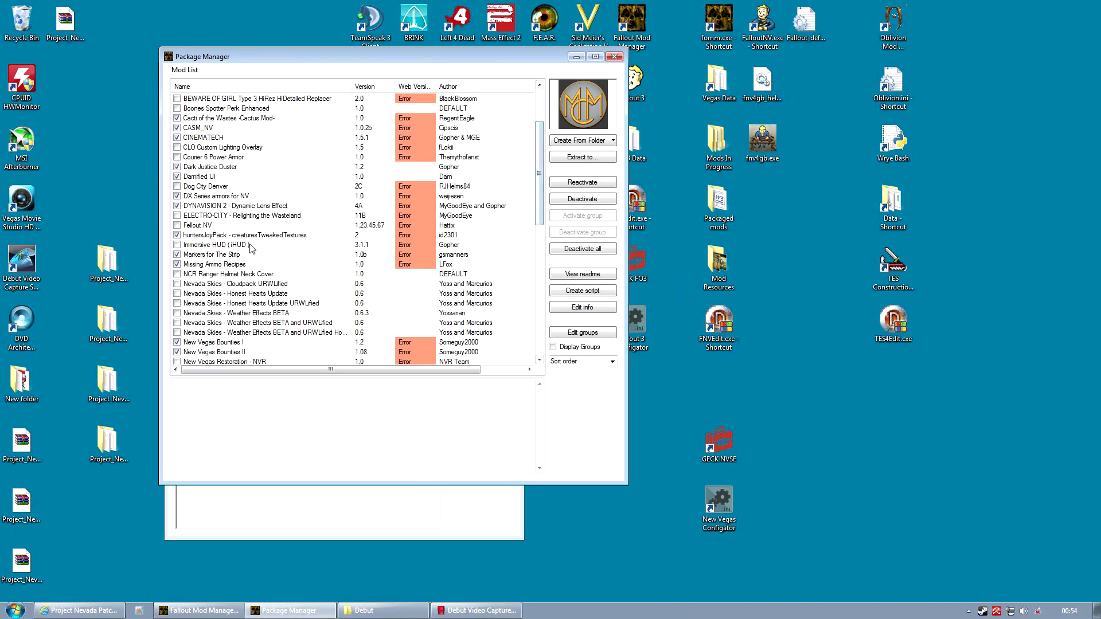
double_click(246, 245)
left_click(662, 396)
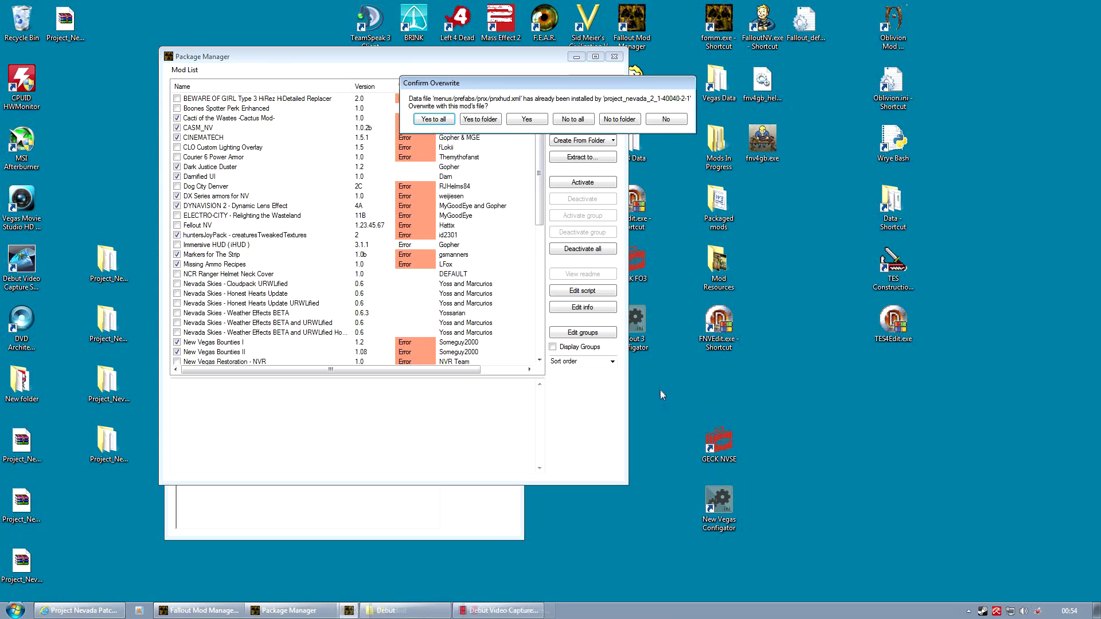
left_click(434, 120)
left_click(597, 344)
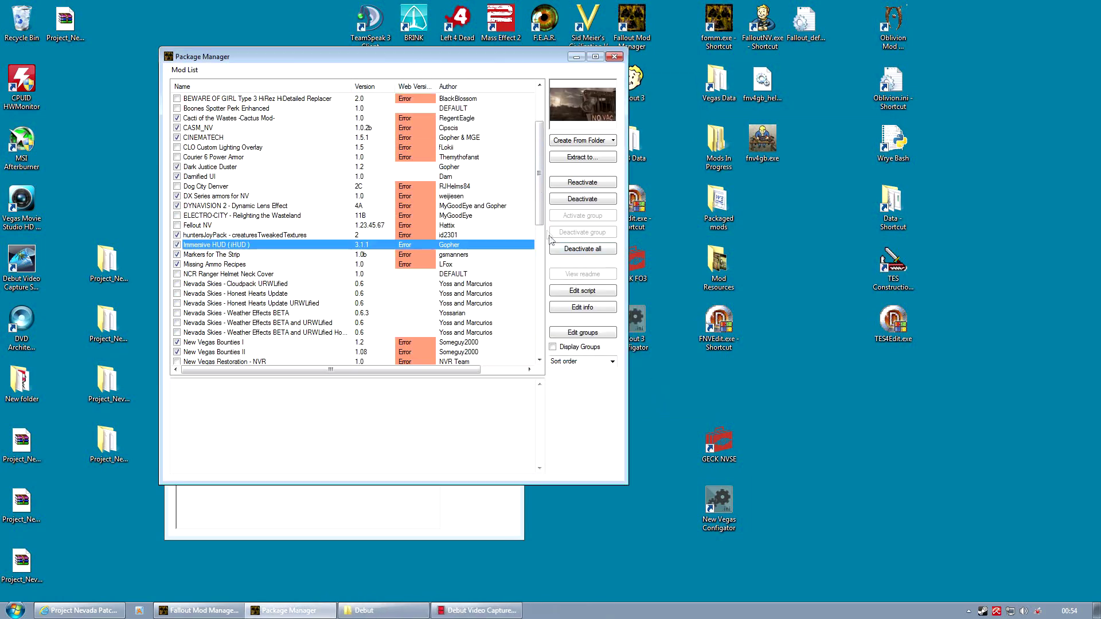
Install Unified HUD Project 2.6 with its preselected HUD mods, including Project Nevada, and accept the file overwrite
left_click(541, 343)
scroll(541, 343, "down", 1)
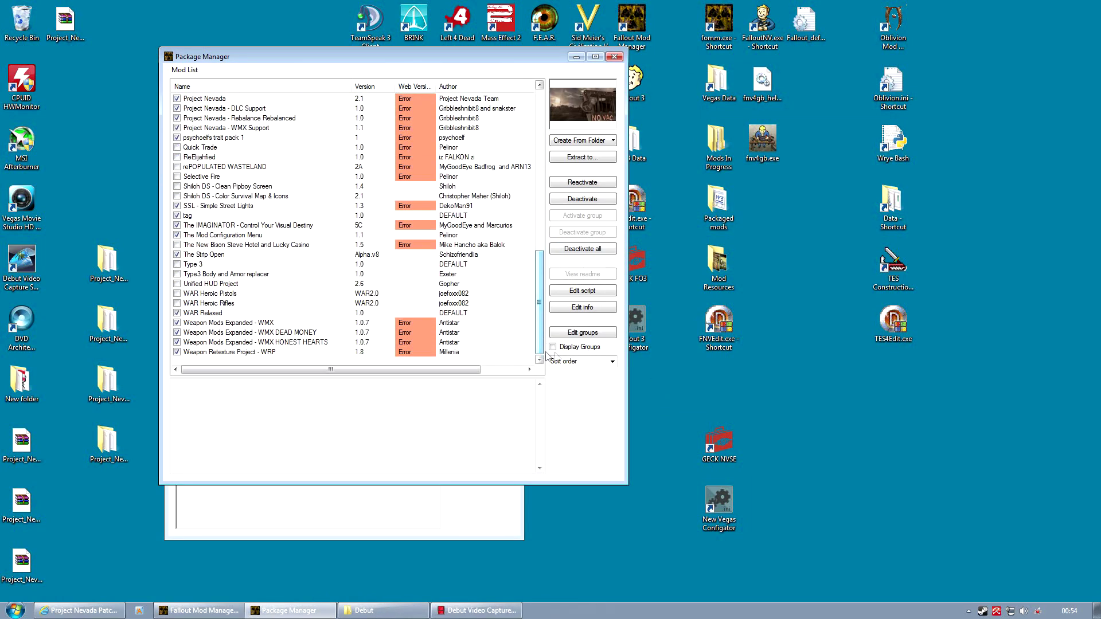
double_click(228, 284)
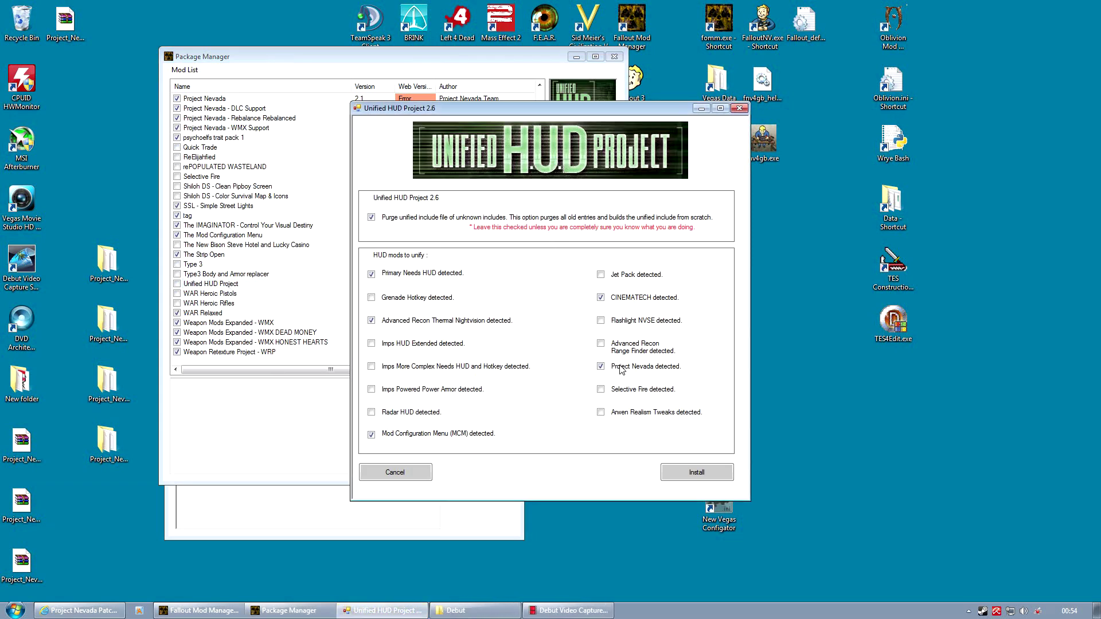
left_click(711, 476)
left_click(470, 119)
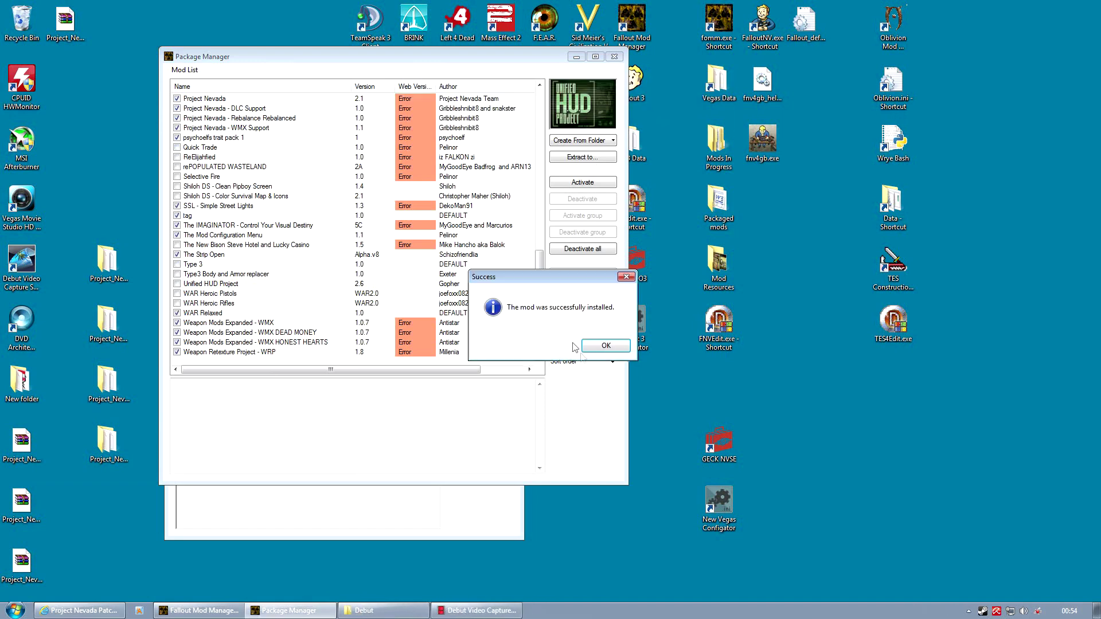
left_click(604, 347)
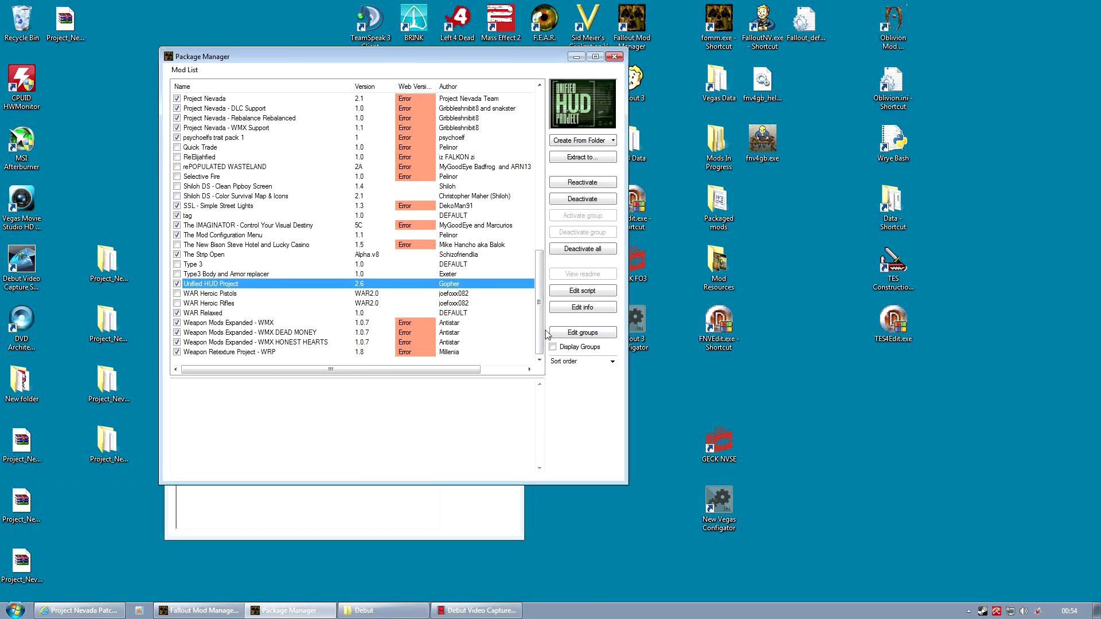
Close the package manager and enable Project Nevada - Core.esm and Project Nevada - Equipment.esm in the plugin list
left_click(615, 56)
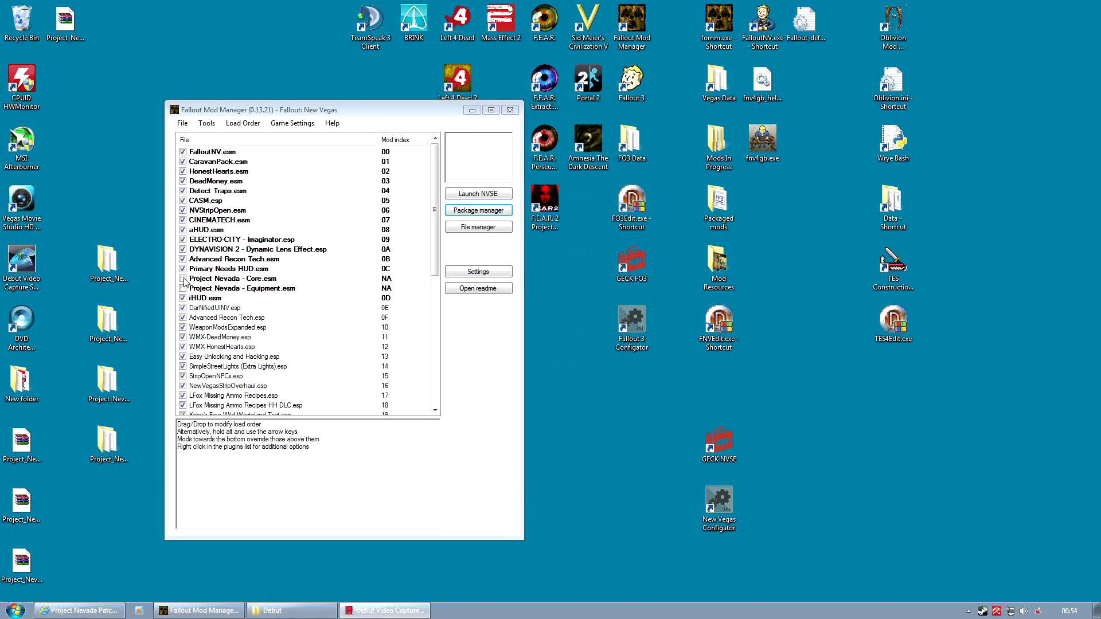
left_click(226, 281)
left_click(255, 291)
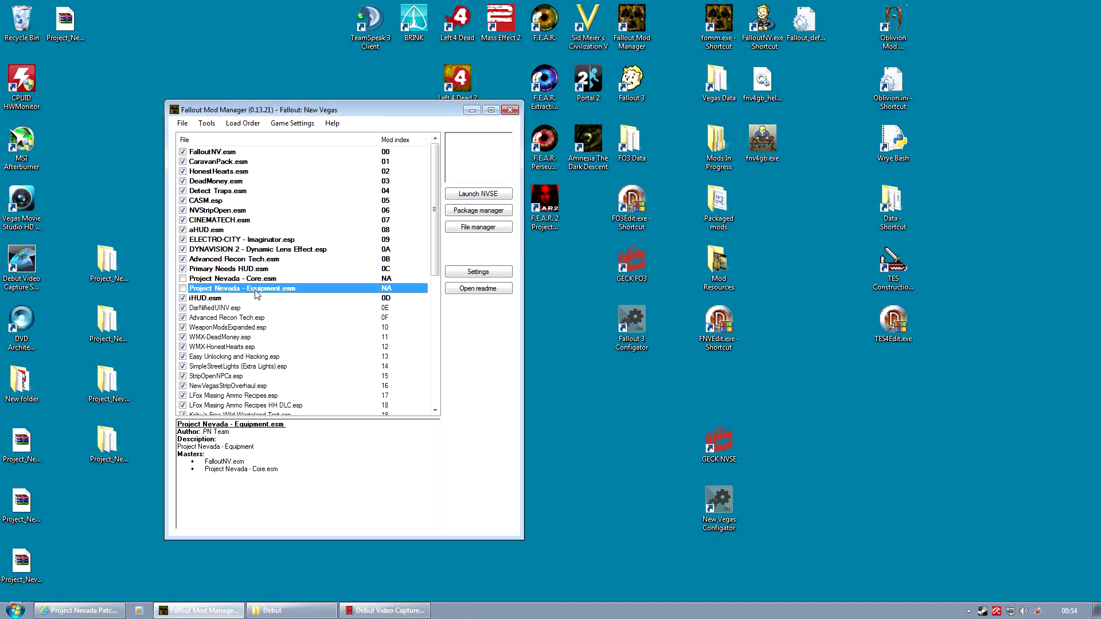
left_click(183, 288)
left_click(208, 281)
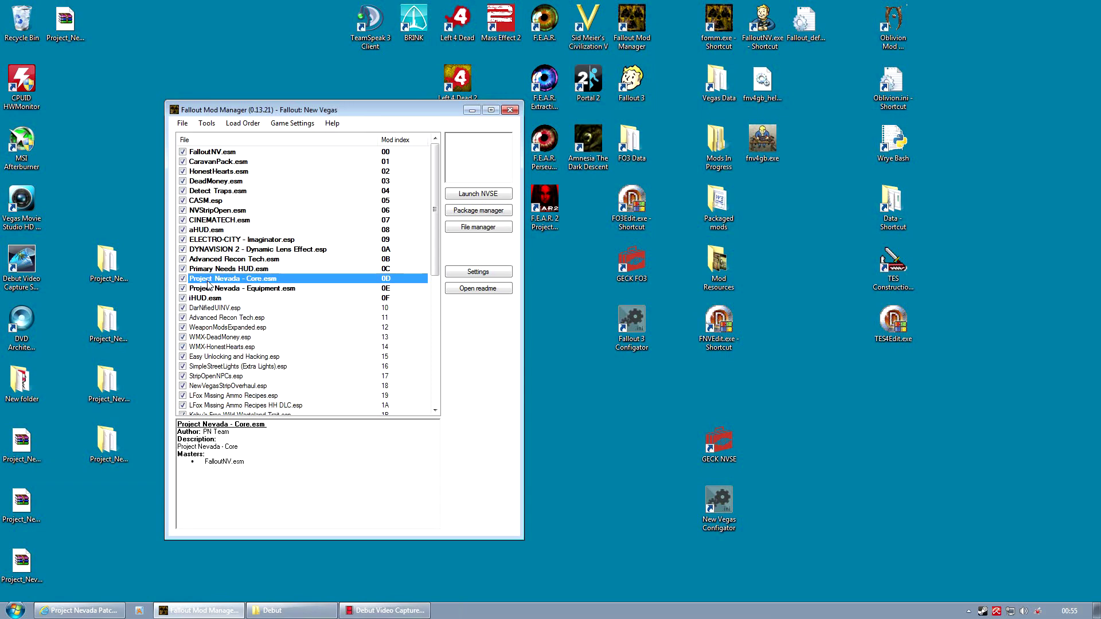
Reorder the HUD masters so iHUD.esm loads directly after aHUD.esm, followed by Primary Needs HUD.esm
left_click_drag(214, 291, 220, 292)
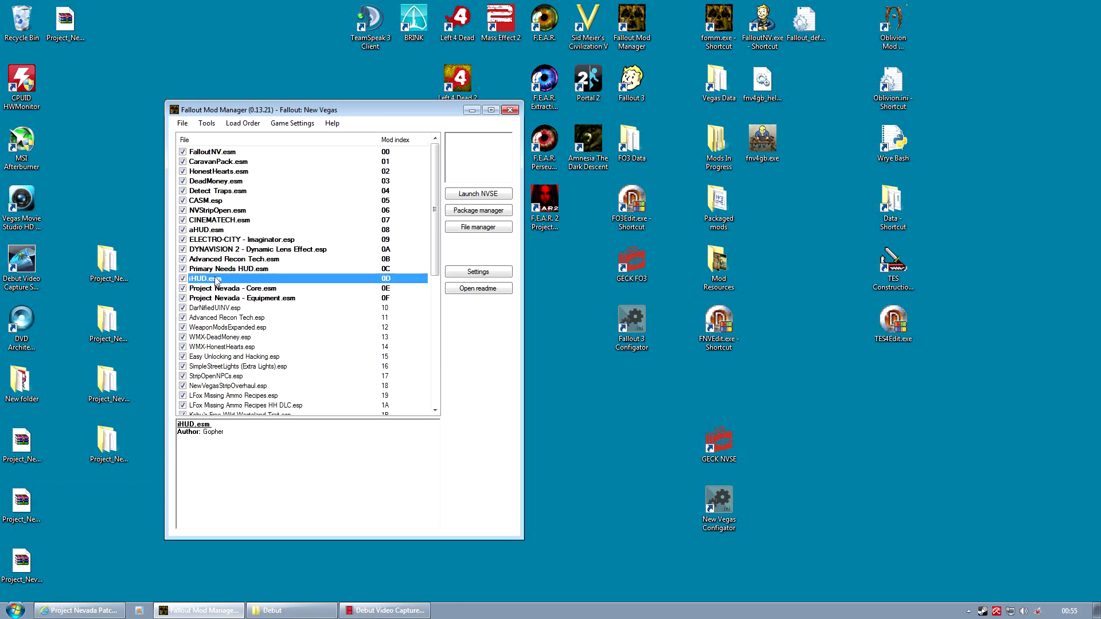
left_click_drag(217, 280, 216, 240)
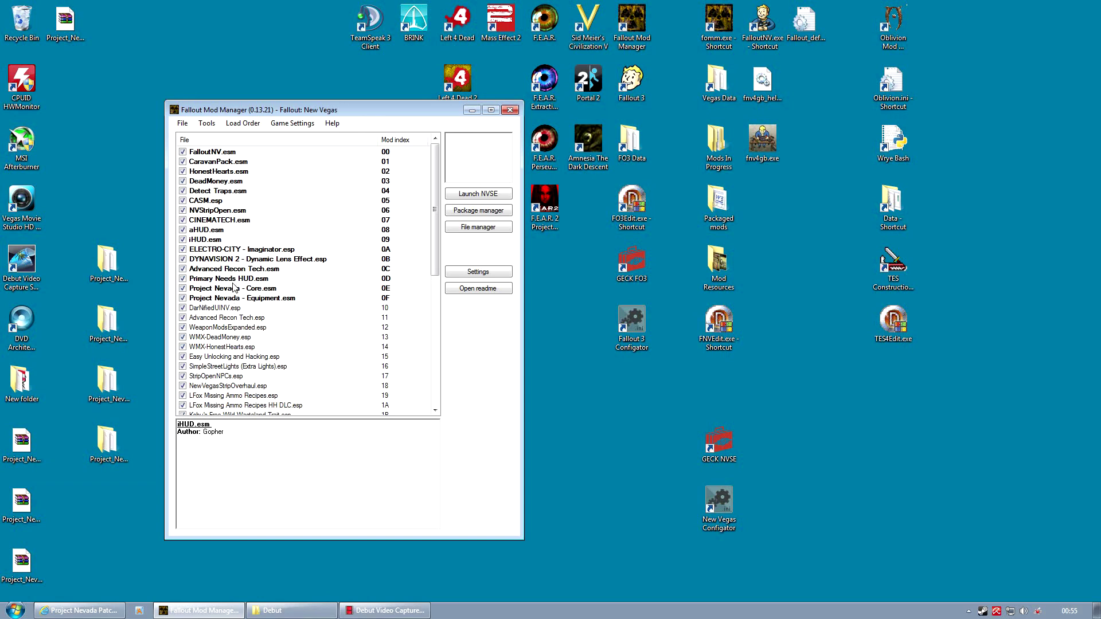
left_click_drag(231, 281, 229, 248)
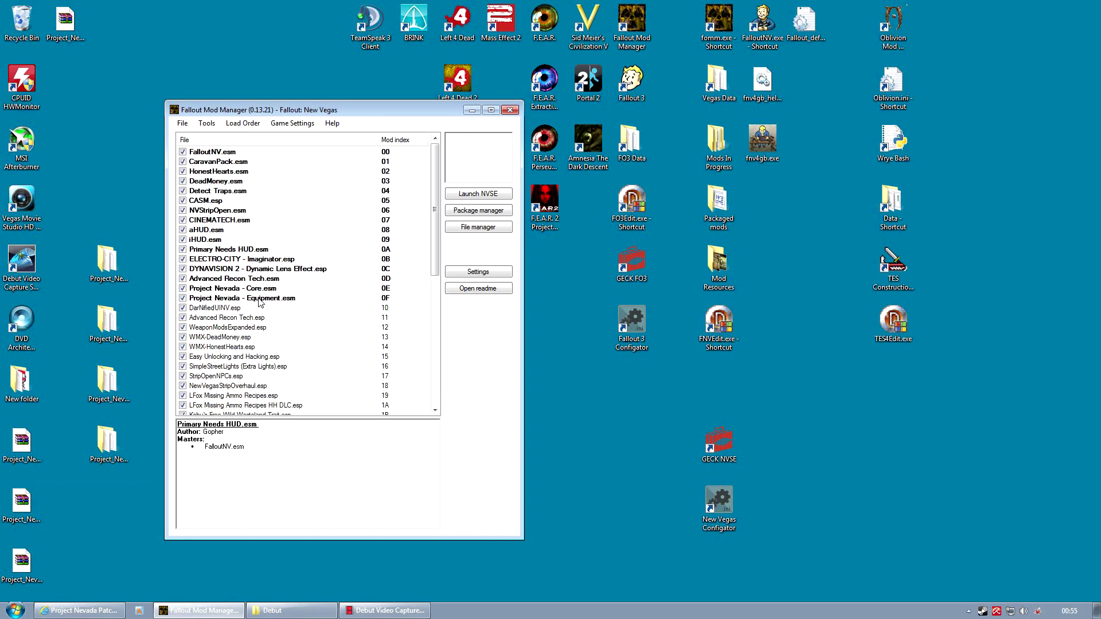
Enable the Project Nevada - Cyberware.esp and Project Nevada - Rebalance.esp plugins
scroll(255, 293, "down", 6)
scroll(254, 290, "down", 3)
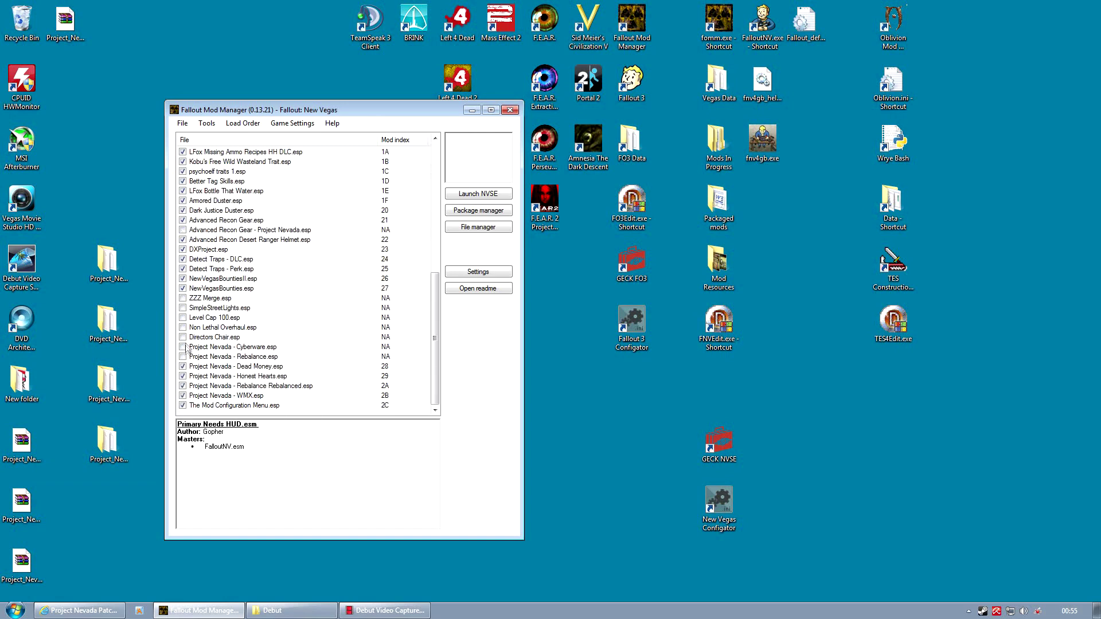
left_click(221, 349)
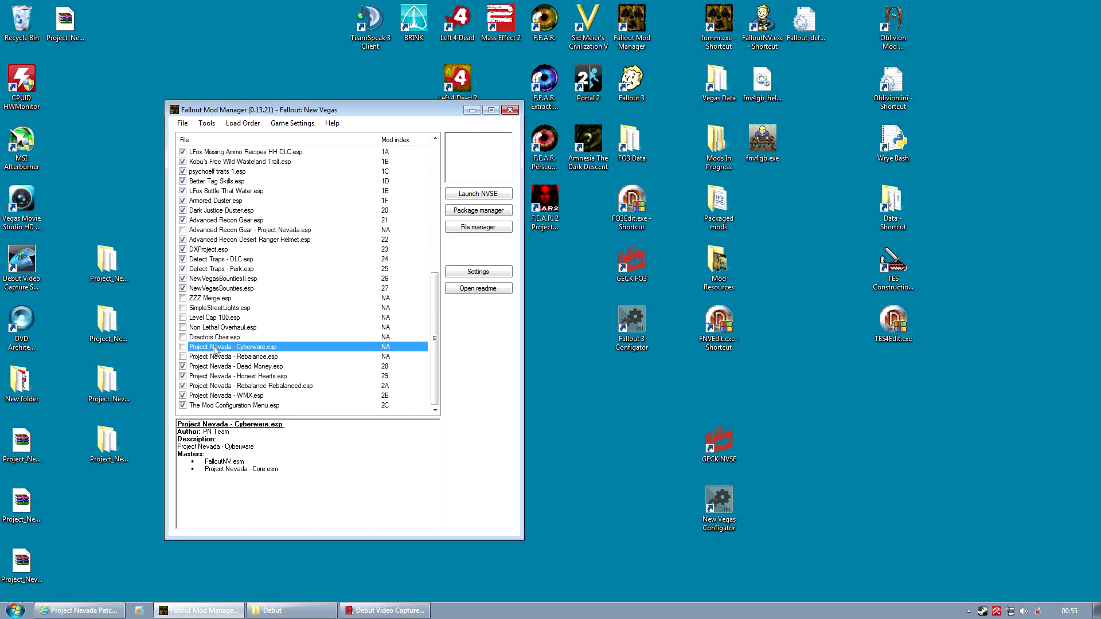
left_click(182, 347)
left_click(183, 357)
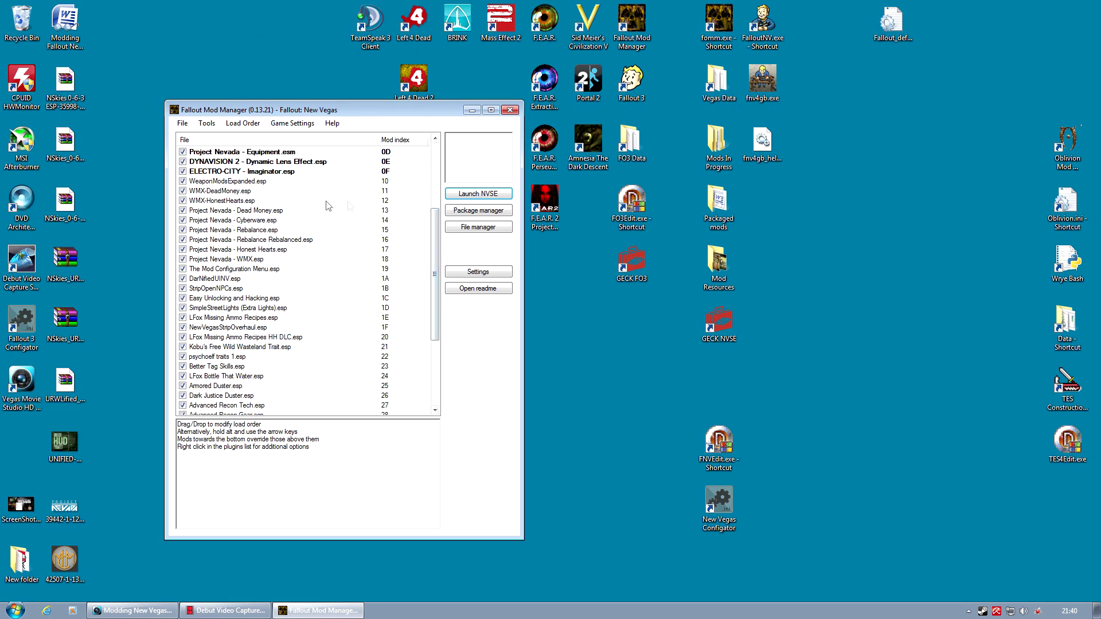
Examine the masters required by Project Nevada - Rebalance.esp and Project Nevada - Rebalance Rebalanced.esp
left_click_drag(437, 222, 441, 232)
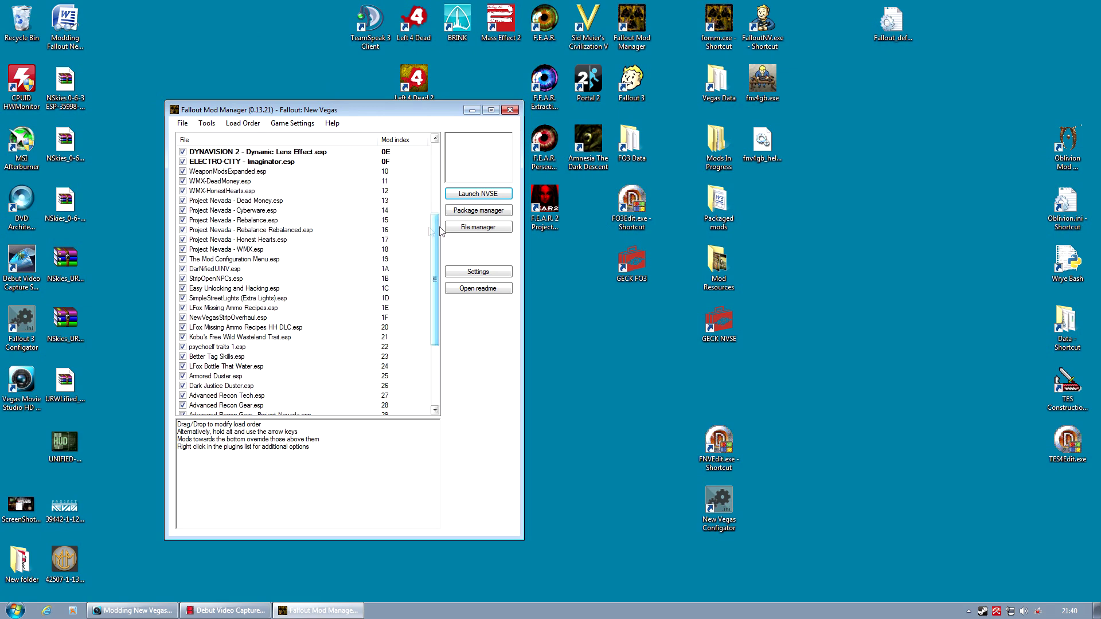
left_click(224, 220)
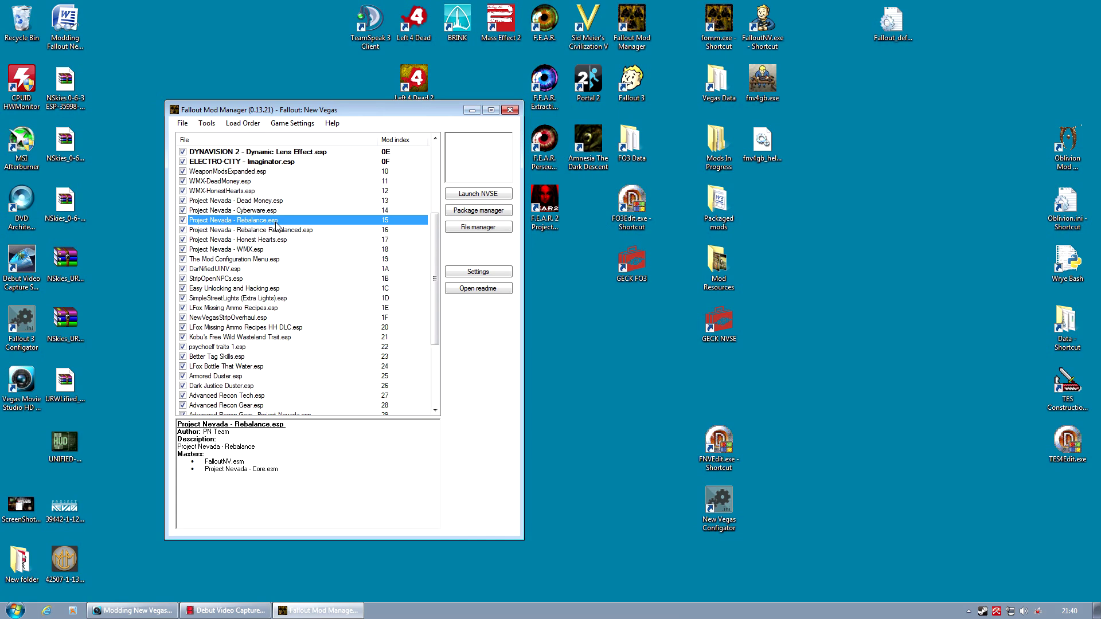
left_click(248, 230)
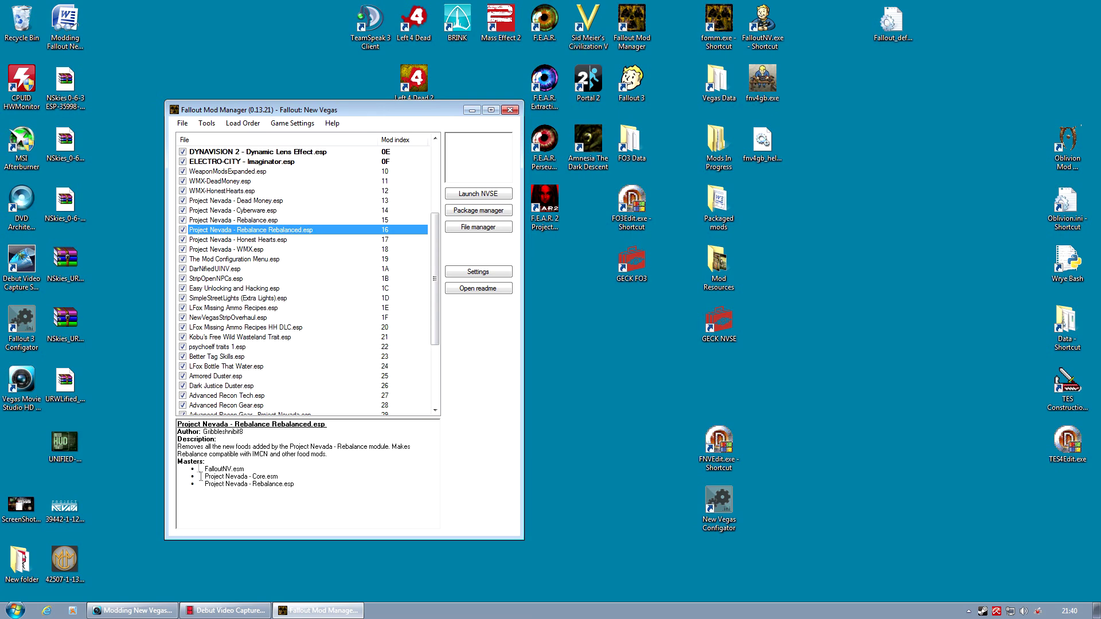
left_click_drag(178, 461, 326, 485)
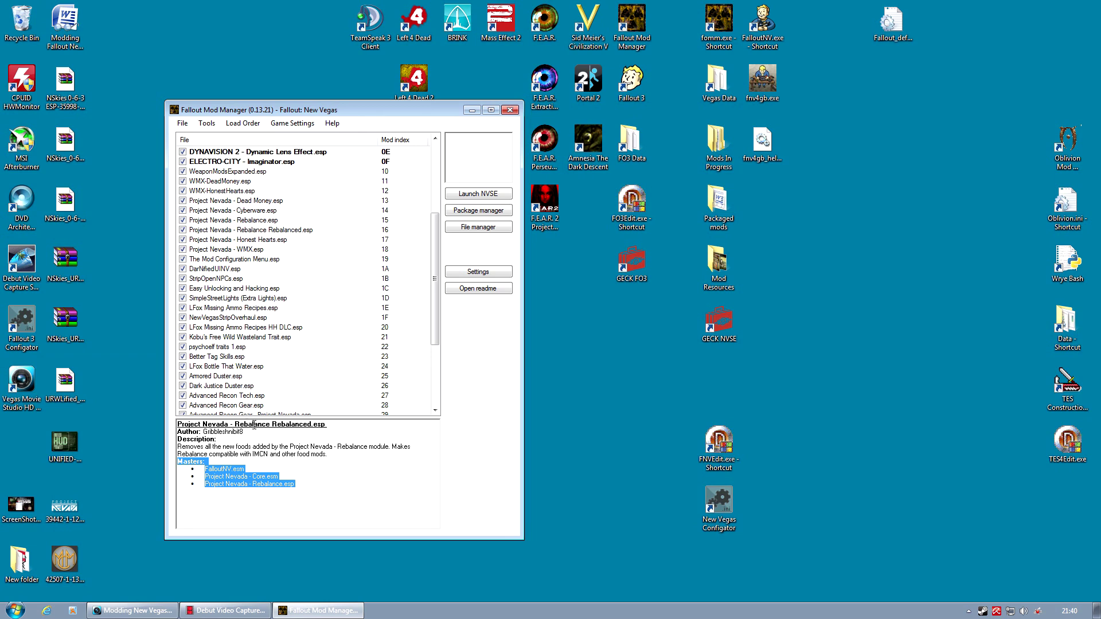
left_click(280, 230)
Move Project Nevada - Rebalance.esp below the Rebalance Rebalanced plugin in the load order and return it above
left_click(263, 221)
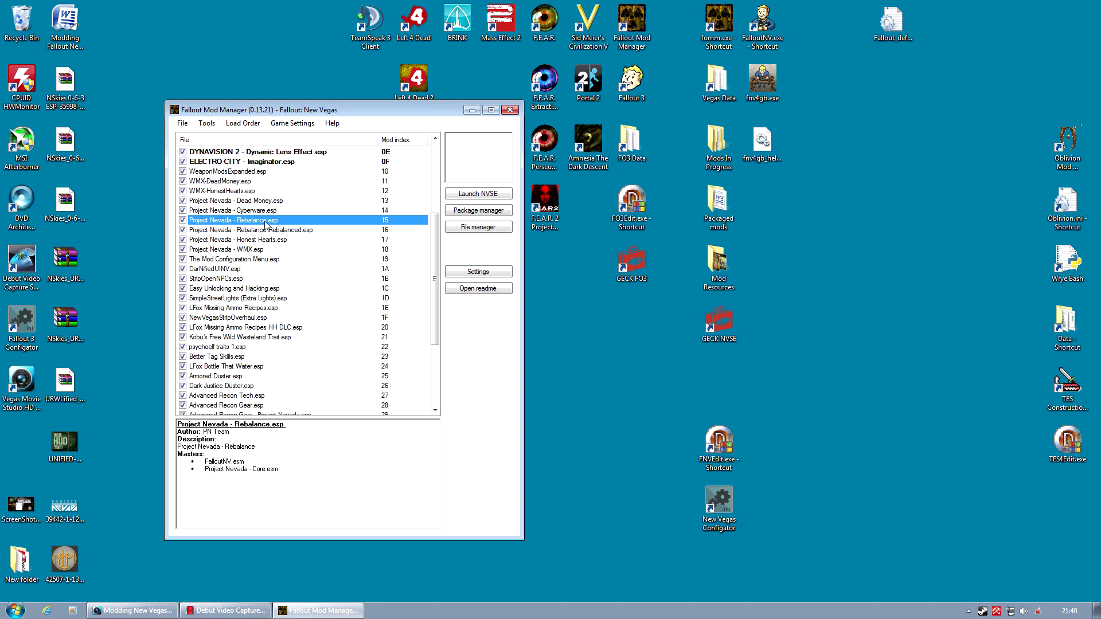
left_click_drag(267, 223, 270, 233)
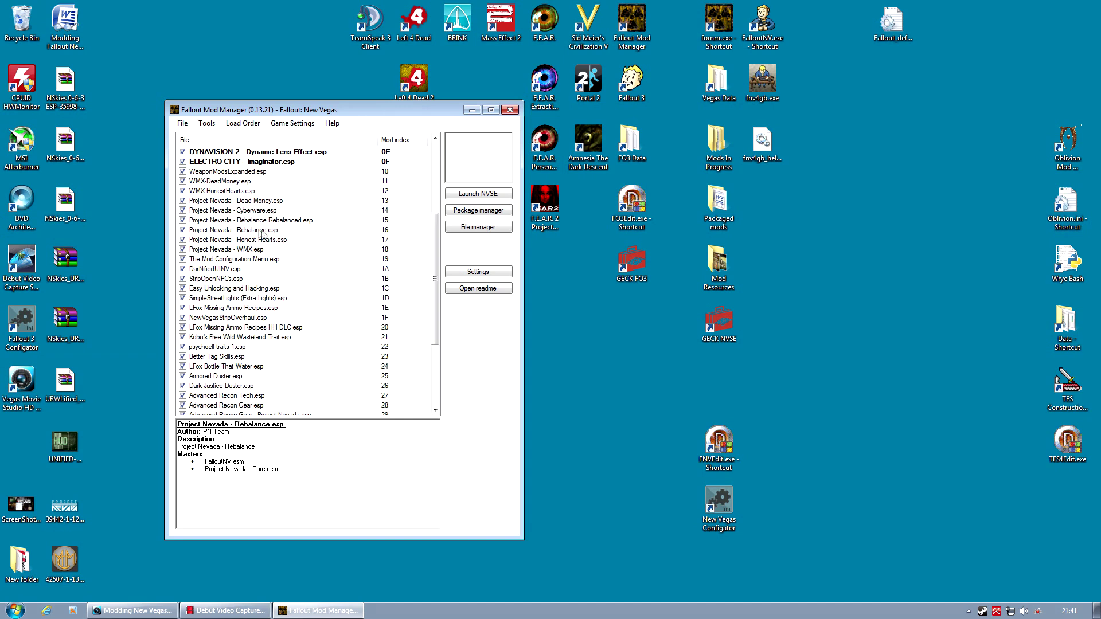
left_click_drag(264, 231, 262, 223)
Check the masters of Project Nevada - WMX.esp and the load position of WeaponModsExpanded.esp
scroll(267, 261, "up", 1)
left_click(230, 279)
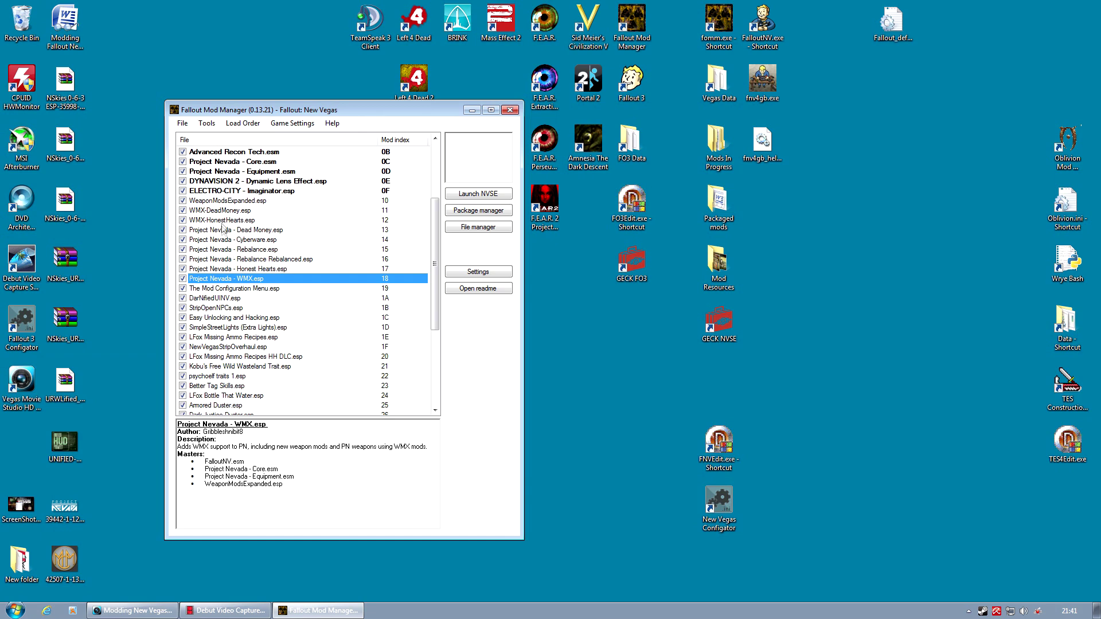
left_click(236, 202)
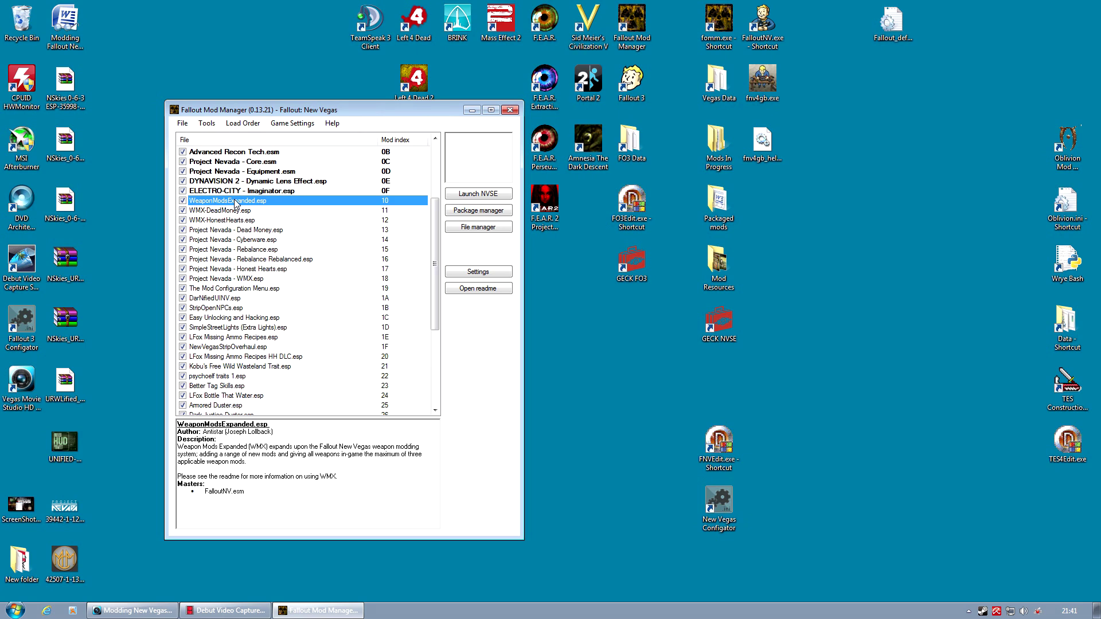
Compare the required masters of Project Nevada - Rebalance.esp and Project Nevada - Rebalance Rebalanced.esp
left_click(261, 251)
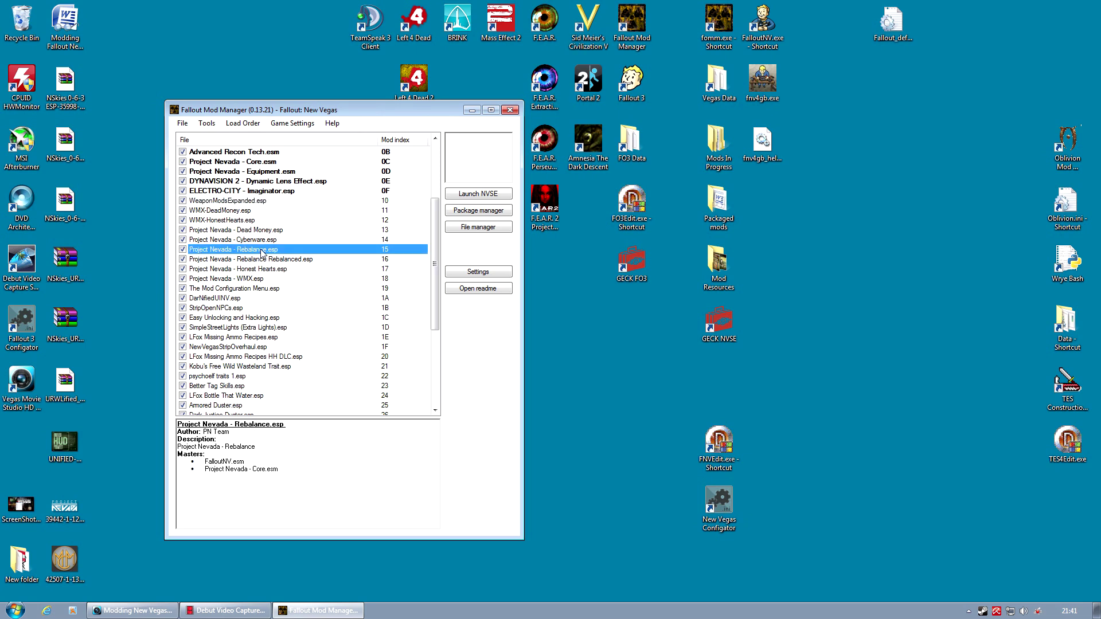
left_click(264, 260)
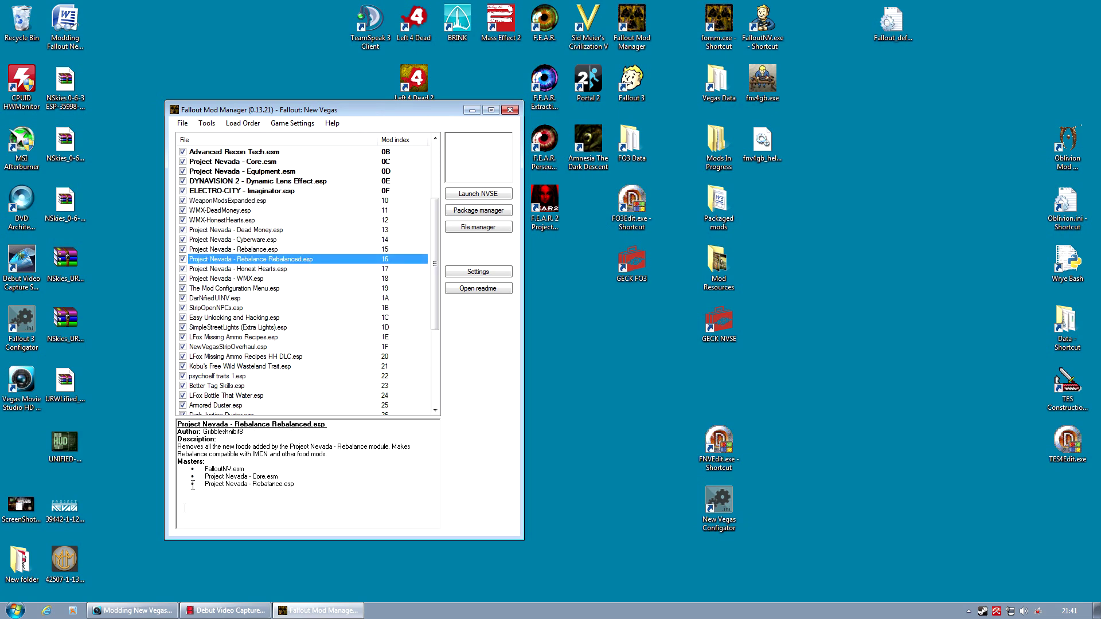
double_click(185, 463)
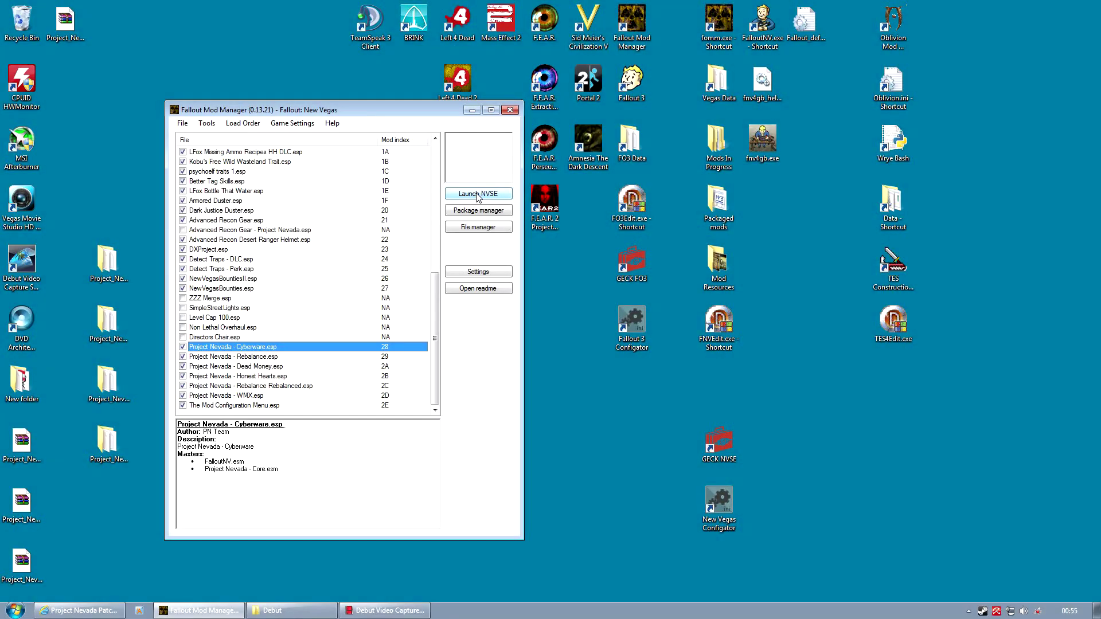
Launch the game through NVSE and load save 2008, Profile 1 Save 20, continuing despite the missing content
left_click(478, 195)
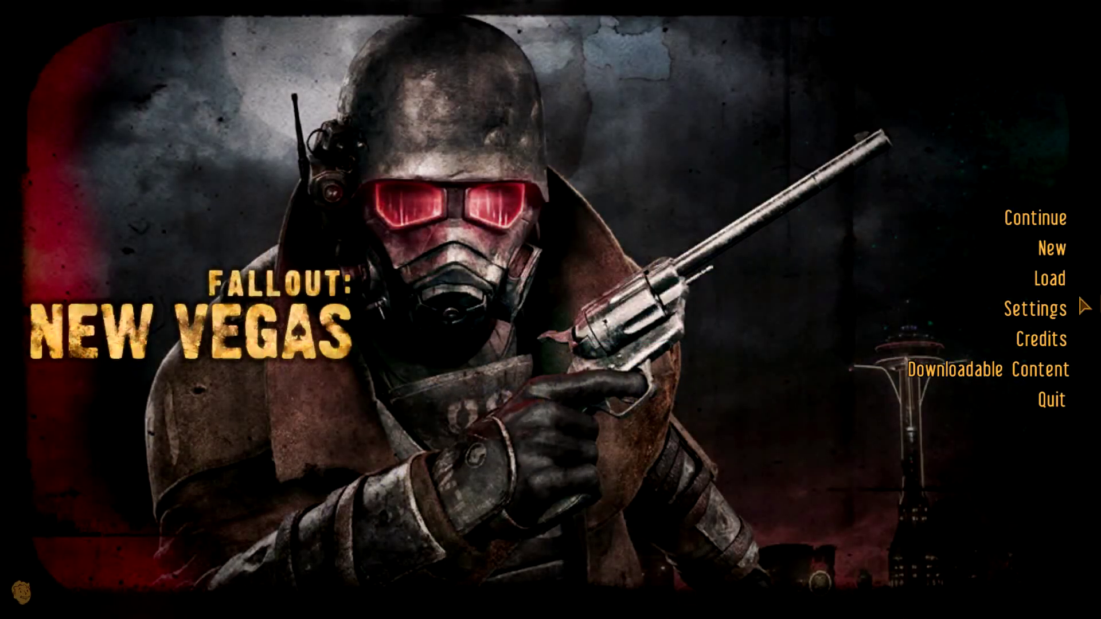
left_click(1052, 280)
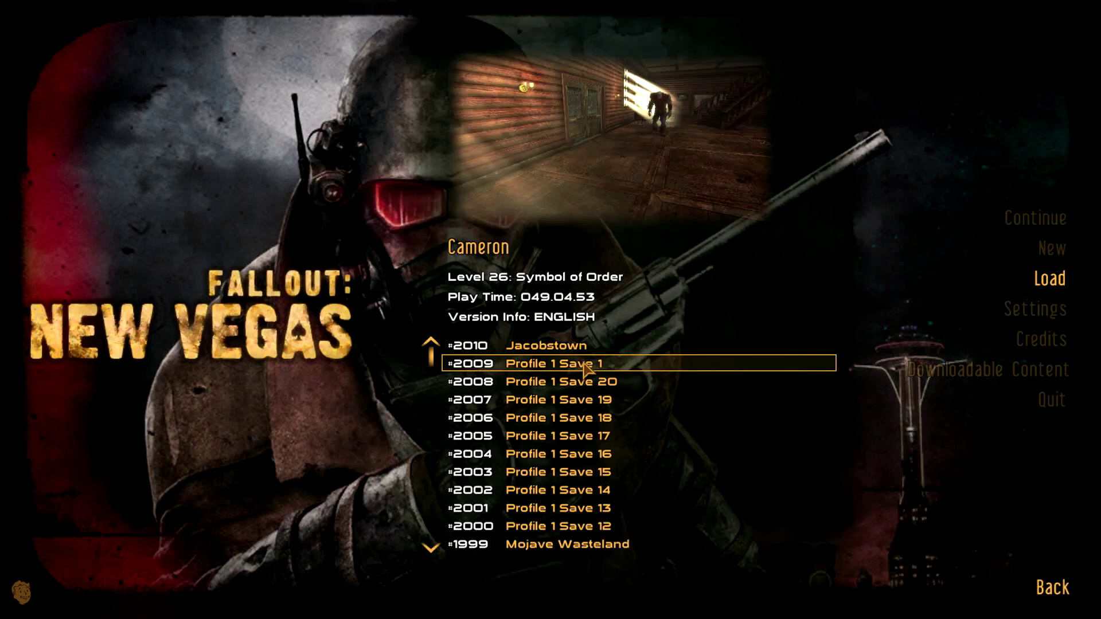
left_click(582, 382)
left_click(608, 402)
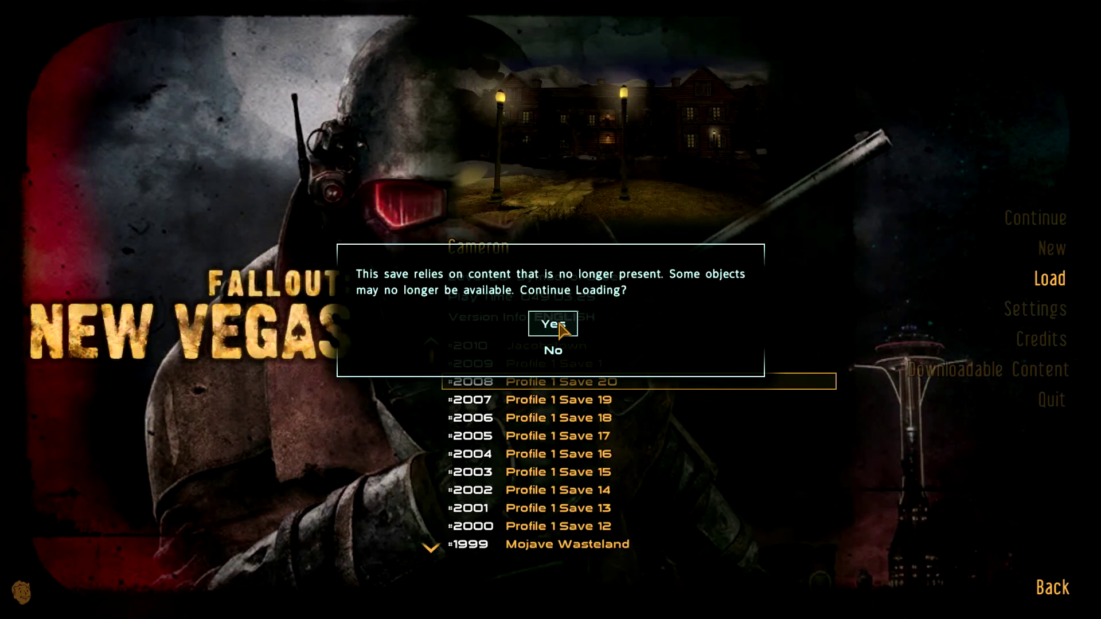
left_click(553, 322)
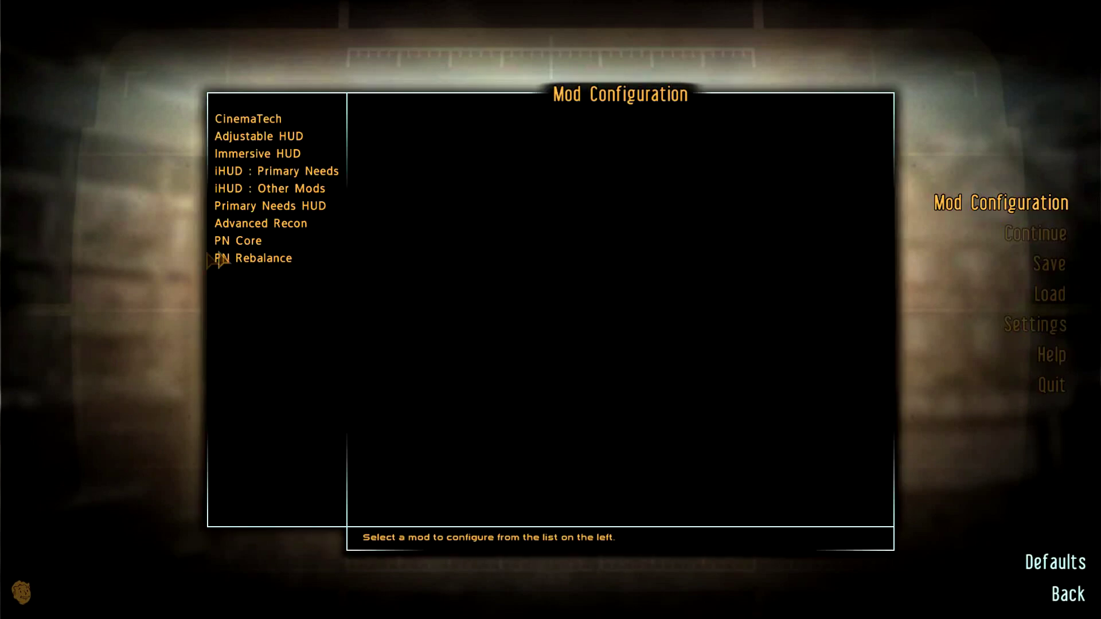
View the PN Core entry with its Features and Settings, and the PN Rebalance entry, in the Mod Configuration list
left_click(241, 243)
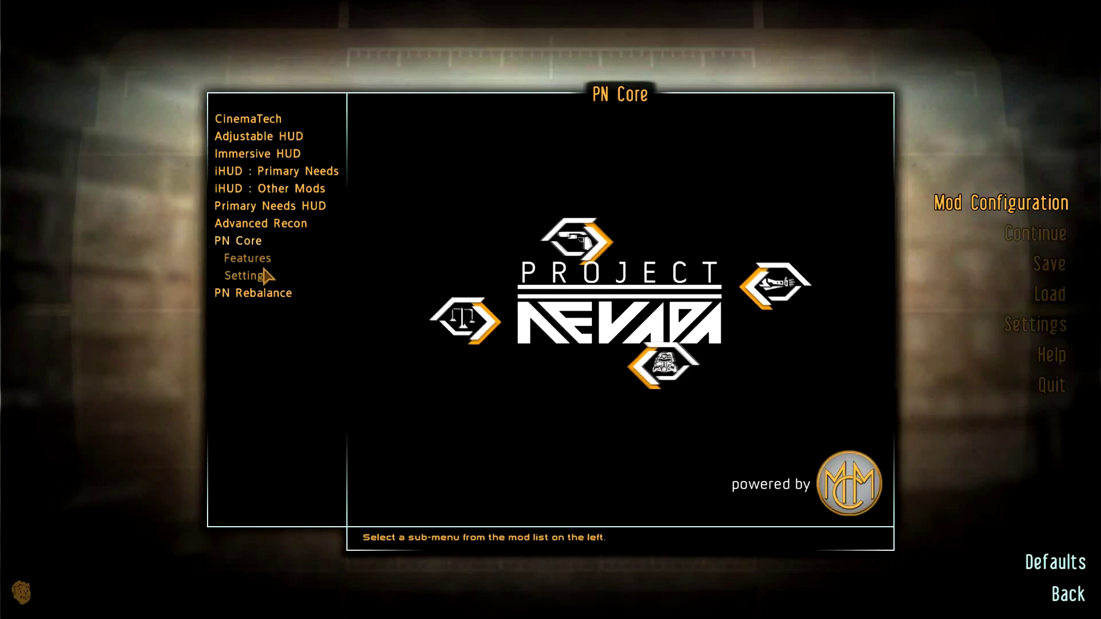
left_click(244, 259)
left_click(246, 276)
left_click(252, 293)
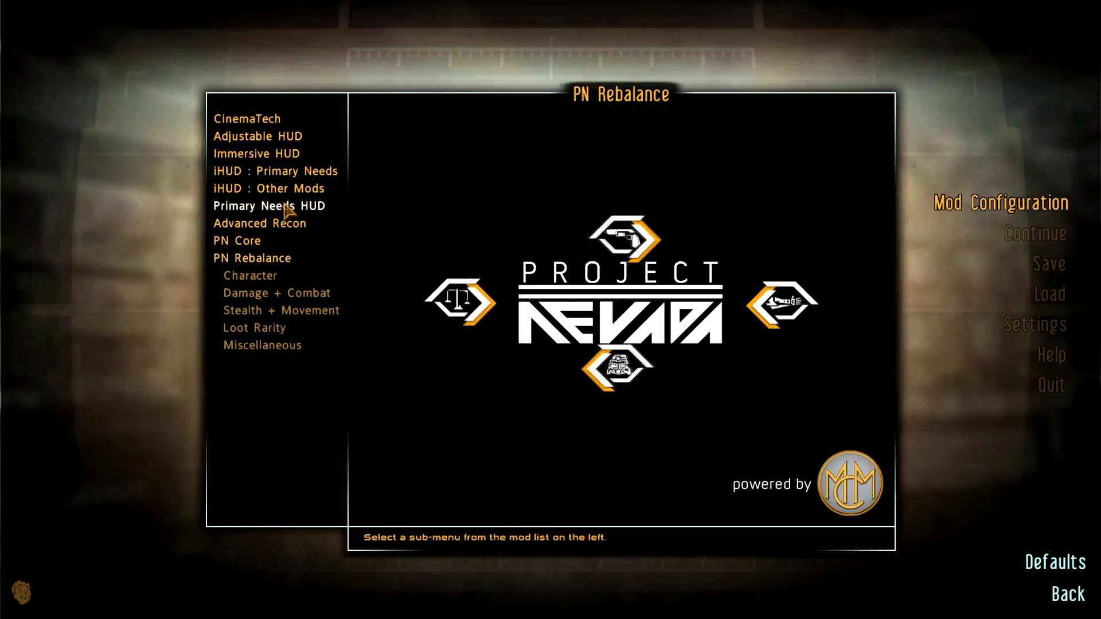
Look through the Immersive HUD, iHUD, Primary Needs HUD, Advanced Recon and PN Core entries in Mod Configuration
left_click(255, 155)
left_click(252, 190)
left_click(250, 206)
left_click(255, 224)
left_click(258, 241)
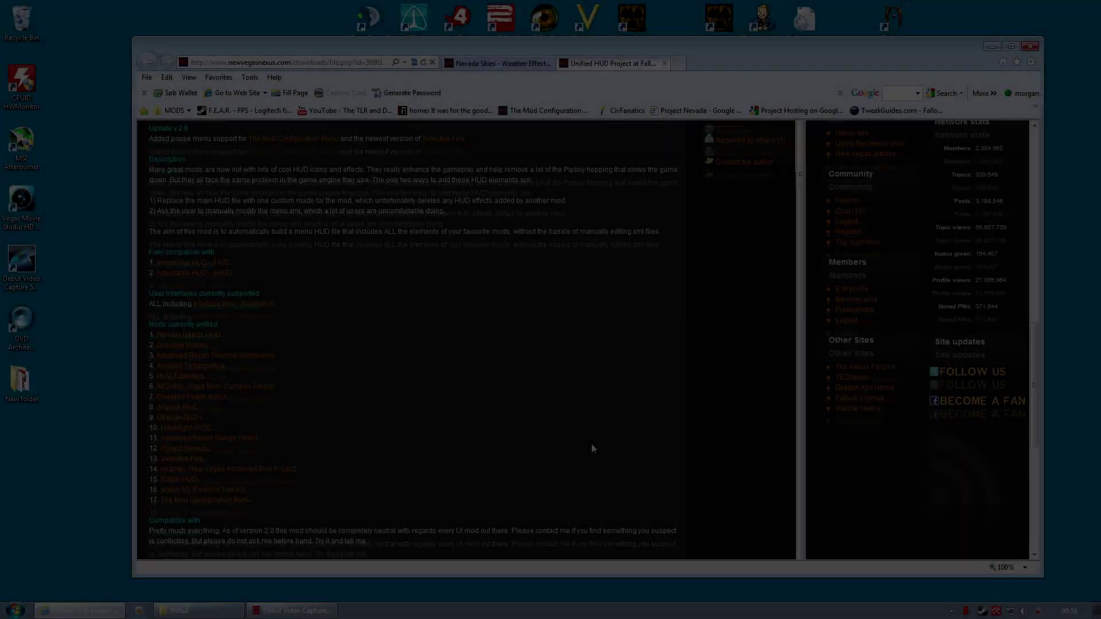
Review the Unified HUD Project web page and install Unified HUD Project 2.6 with the detected HUD mods, overwriting all existing files
scroll(592, 446, "up", 5)
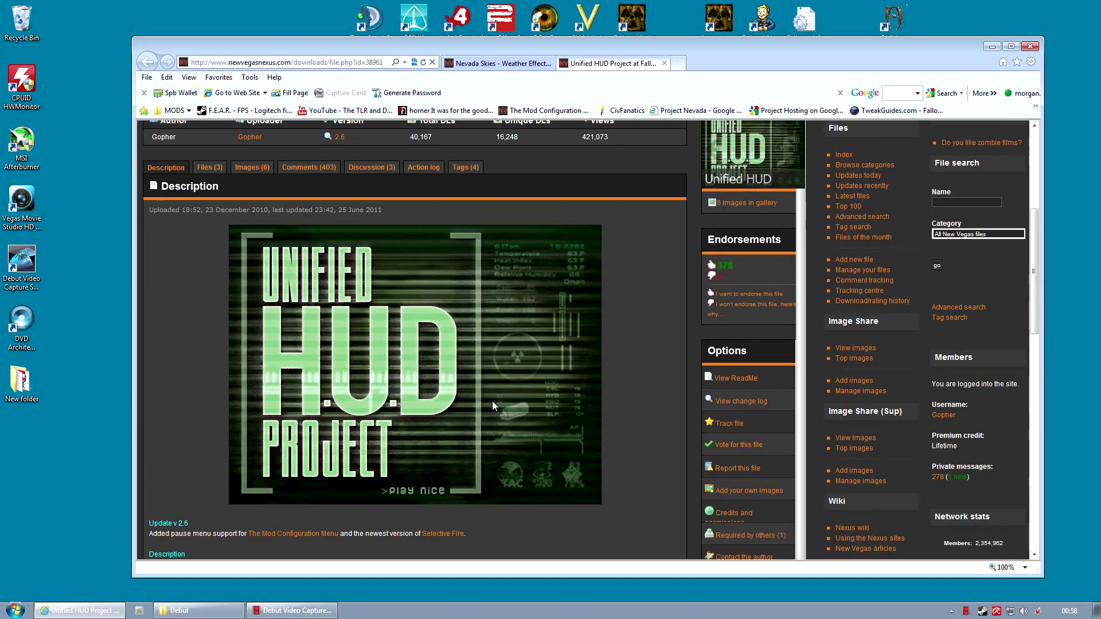
scroll(275, 377, "down", 8)
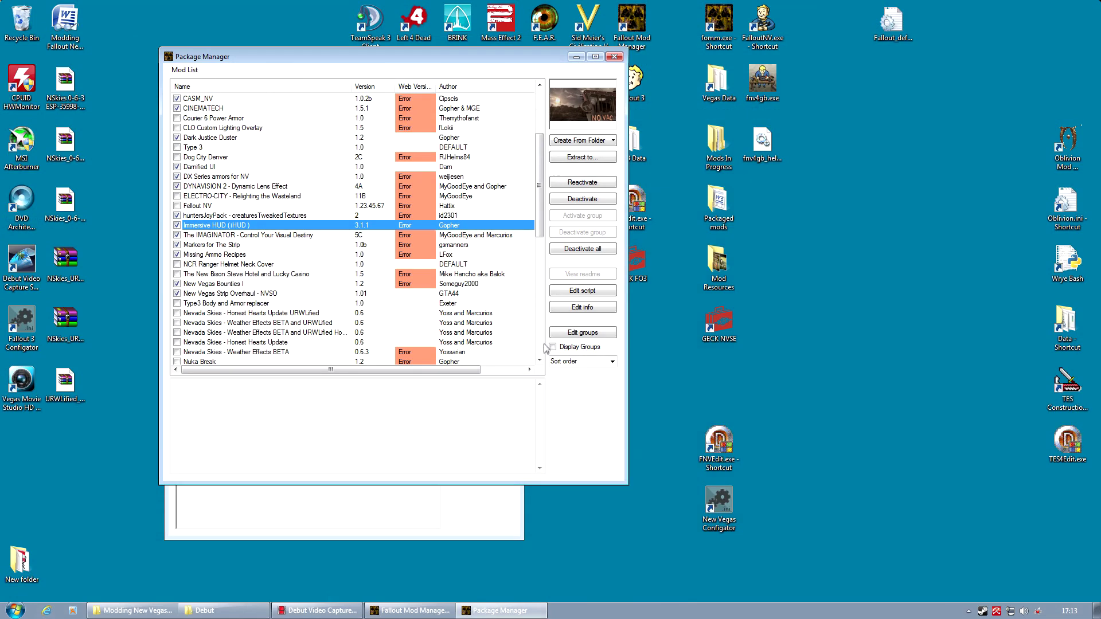
left_click(540, 359)
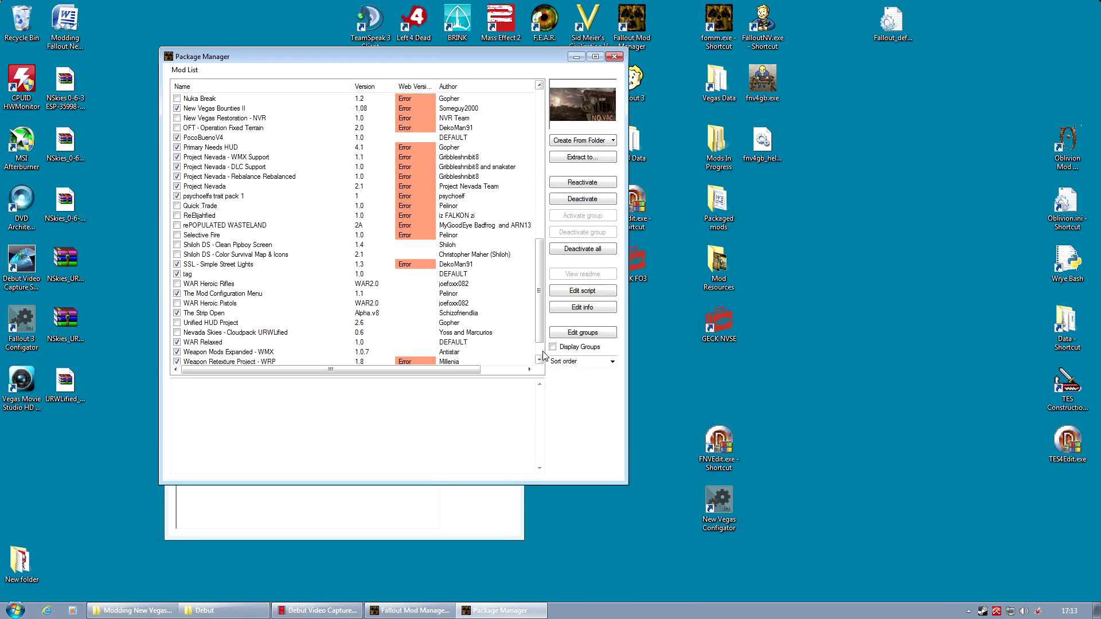
scroll(543, 353, "down", 1)
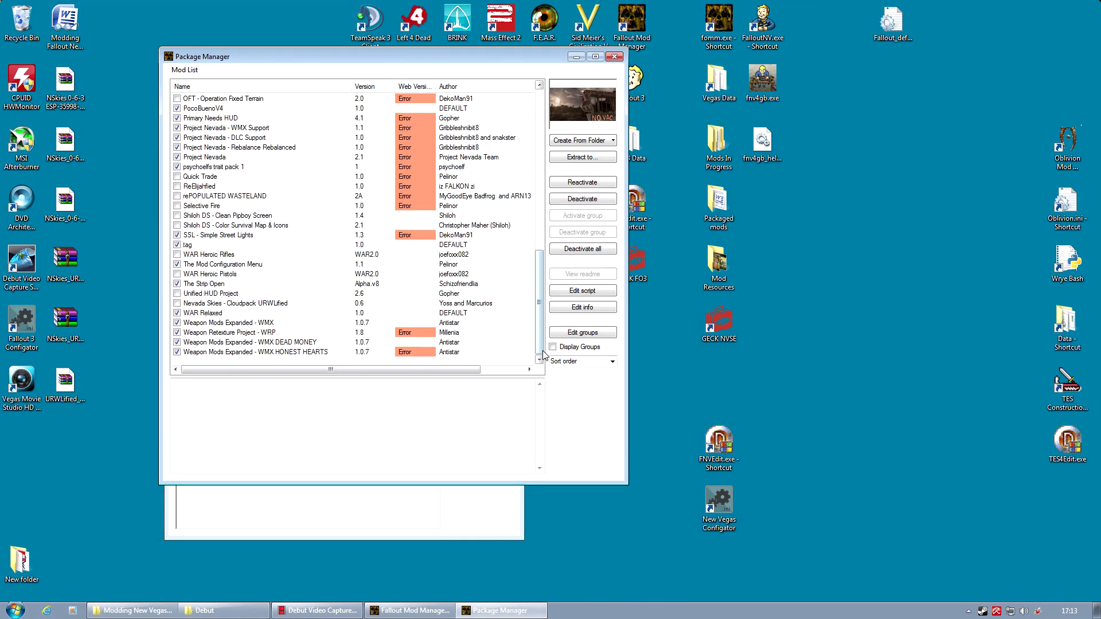
double_click(208, 294)
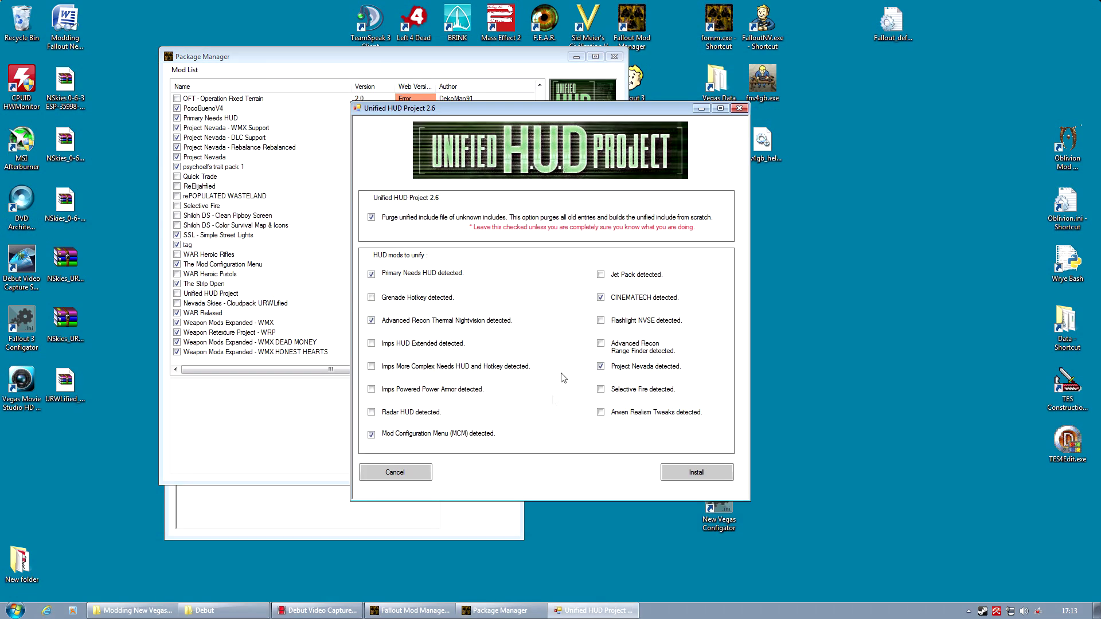
left_click(687, 466)
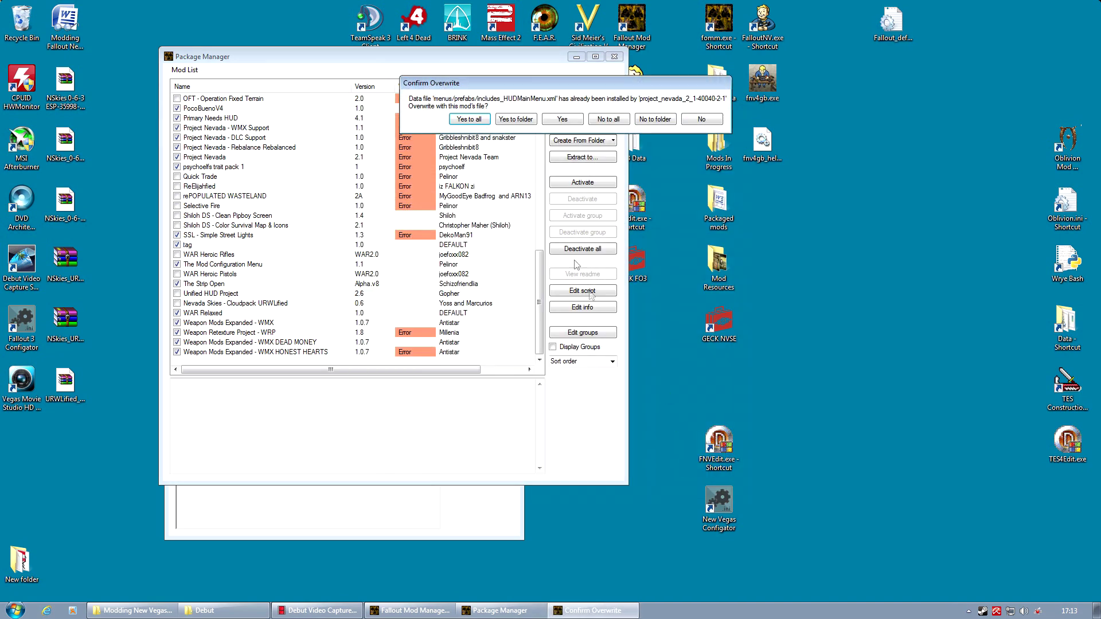
left_click(466, 119)
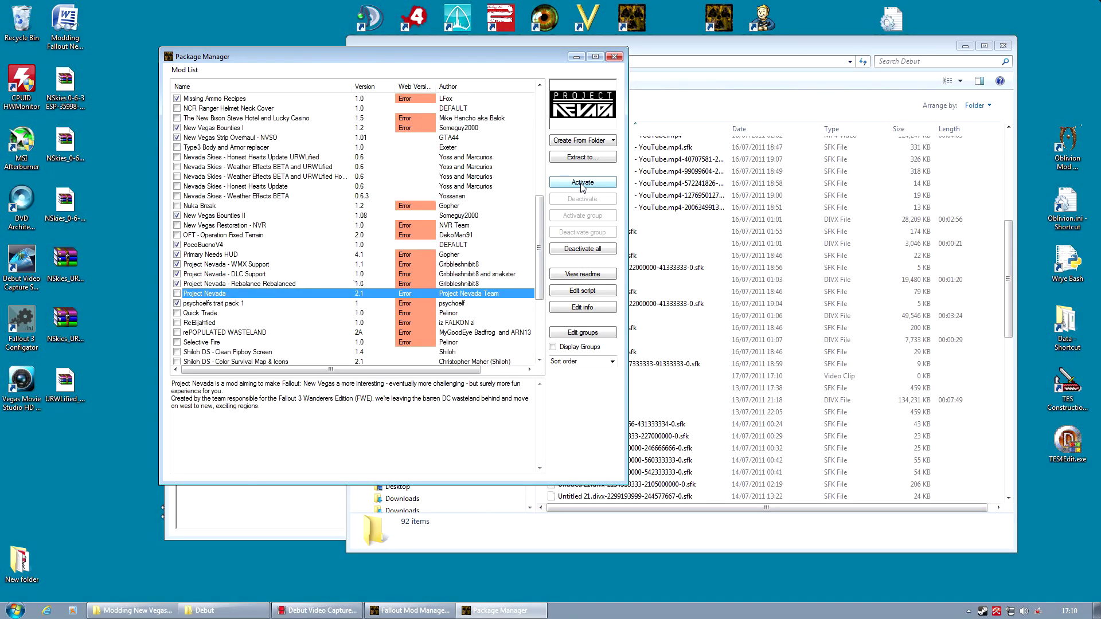
Activate the Project Nevada 2.1 package with all four modules, overwriting all existing files
scroll(344, 258, "down", 5)
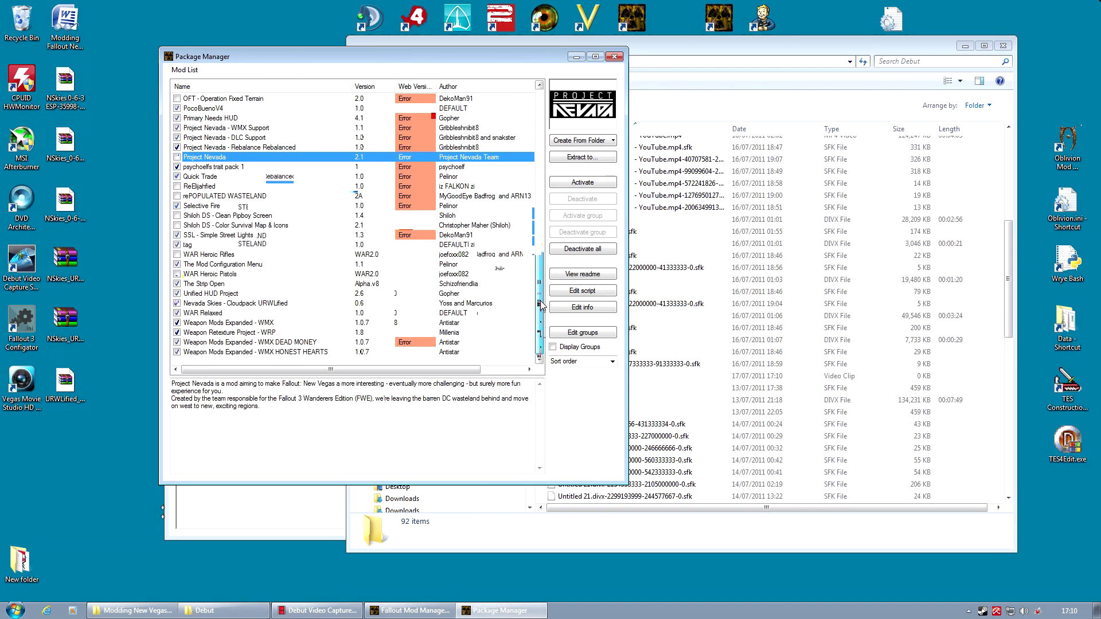
left_click_drag(542, 295, 548, 182)
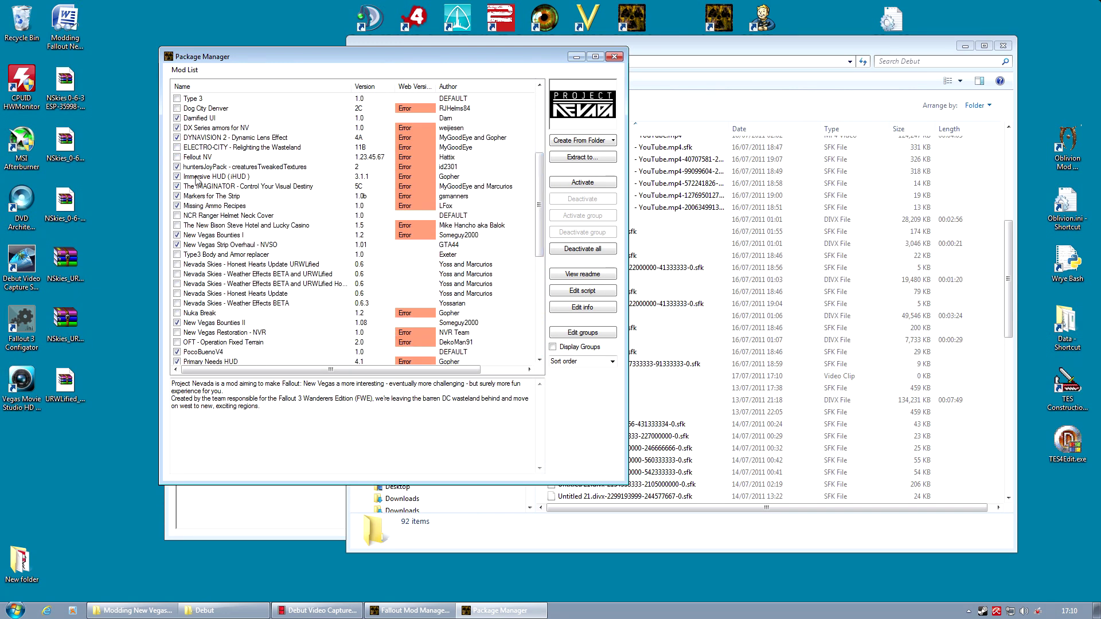
scroll(401, 230, "down", 7)
left_click(306, 196)
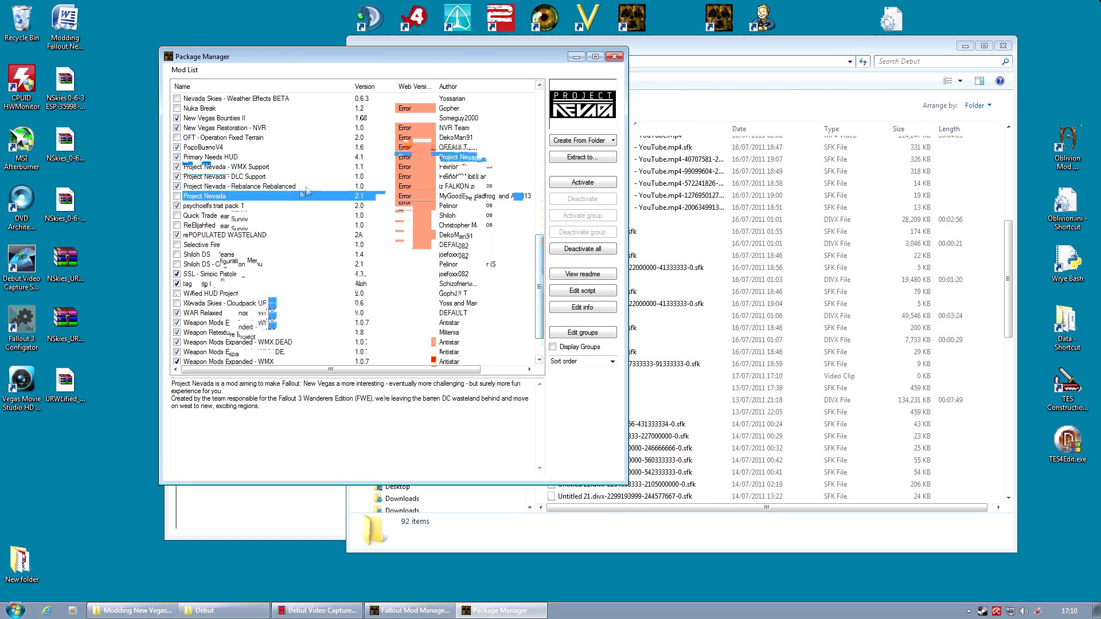
left_click(583, 182)
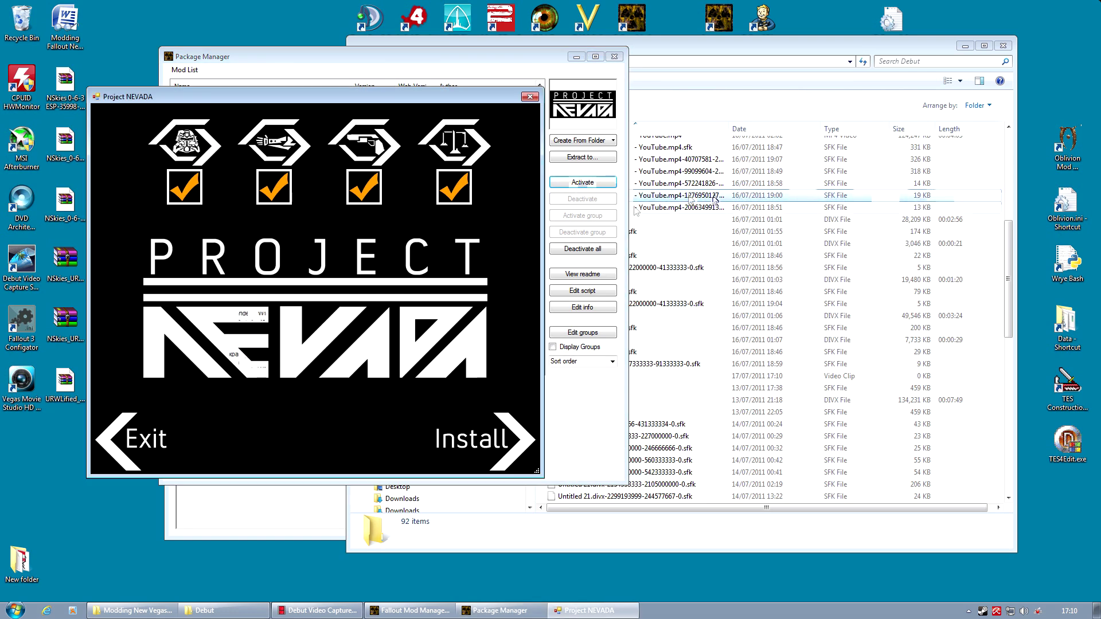
left_click(481, 440)
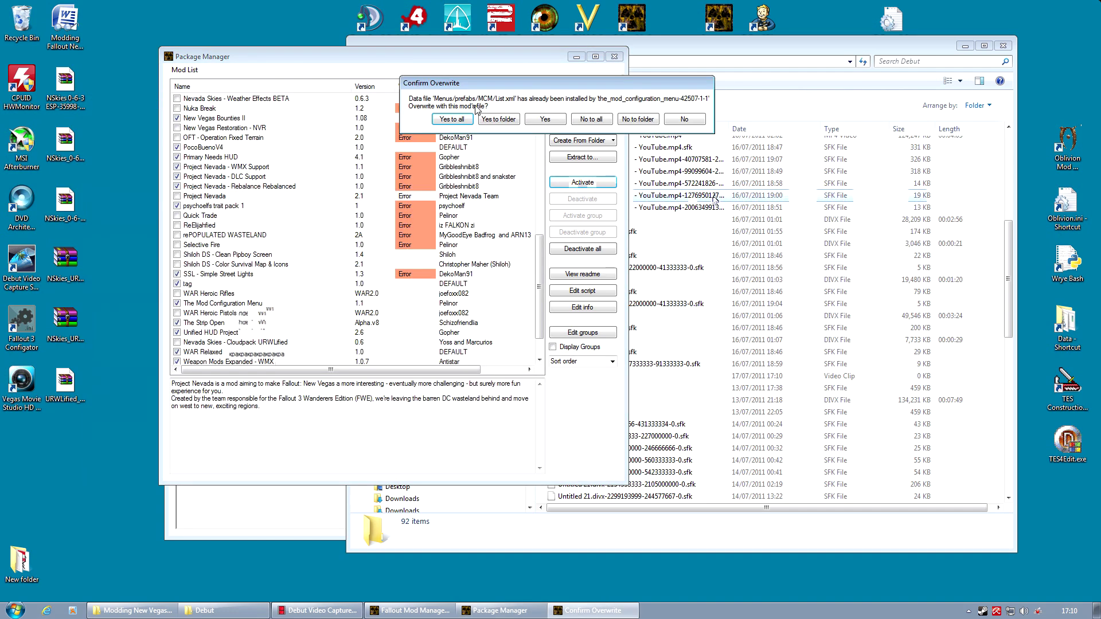
left_click(453, 120)
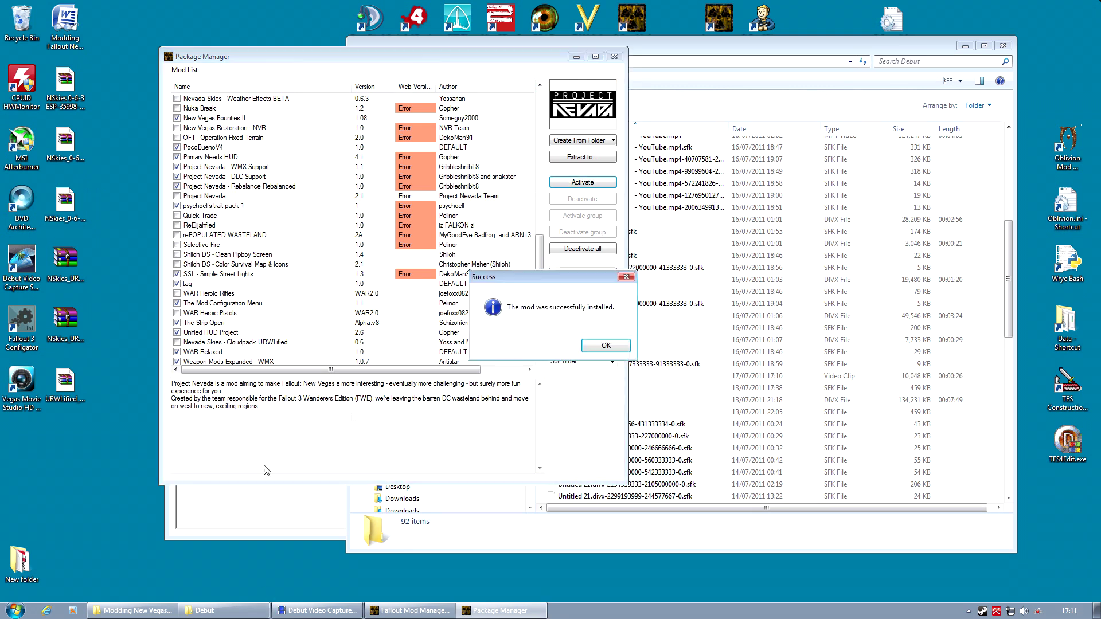
left_click(607, 347)
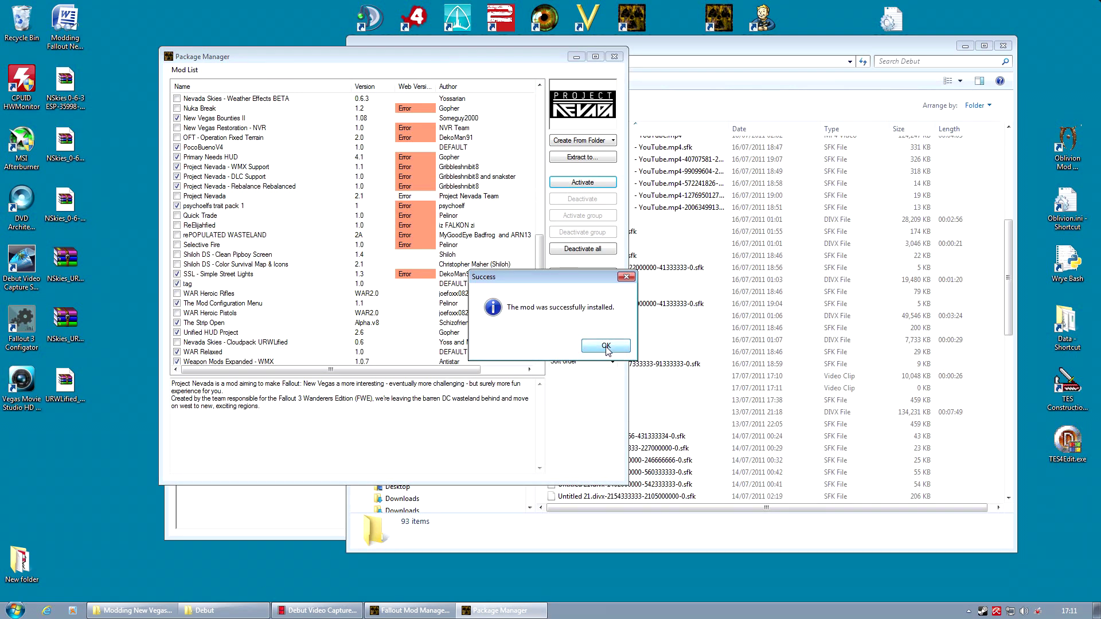
Minimise the Debut folder window and close the Package Manager
left_click(974, 51)
left_click(974, 51)
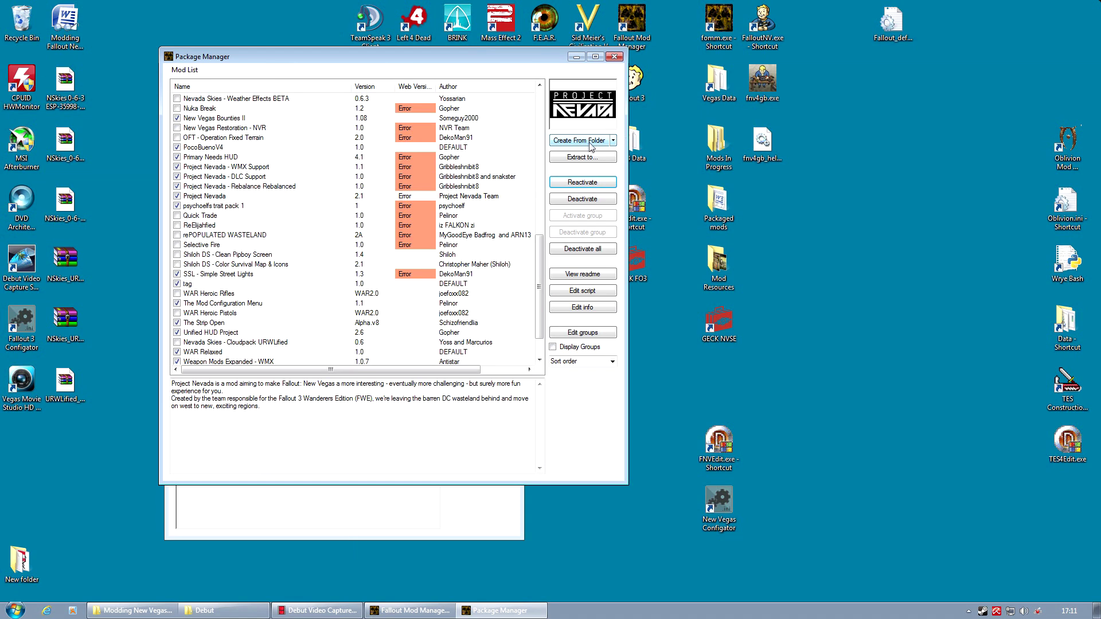
left_click(620, 56)
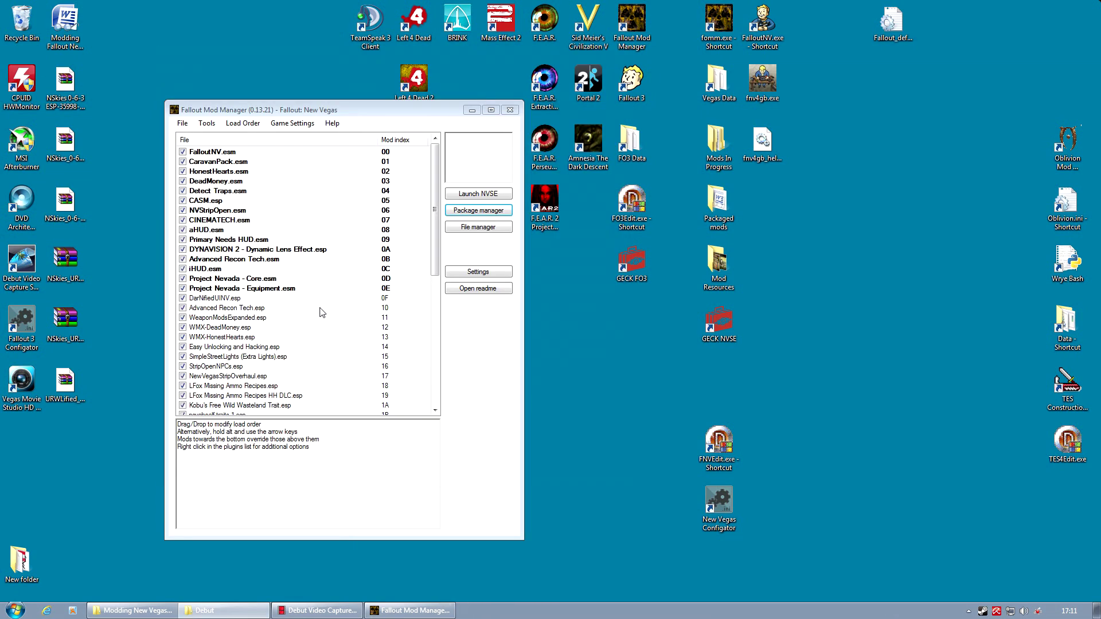
Move Project Nevada - Cyberware.esp and Project Nevada - Rebalance.esp above Project Nevada - Dead Money.esp, with Rebalance first, and check the masters
scroll(232, 410, "down", 7)
left_click_drag(233, 395, 254, 339)
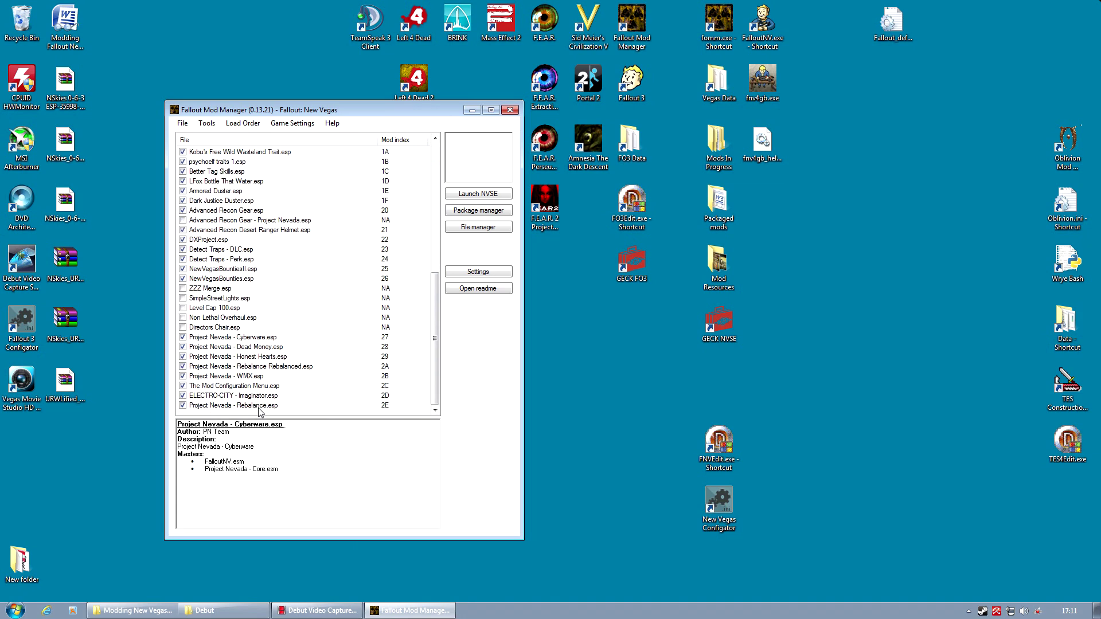
left_click_drag(261, 412, 258, 347)
left_click(263, 369)
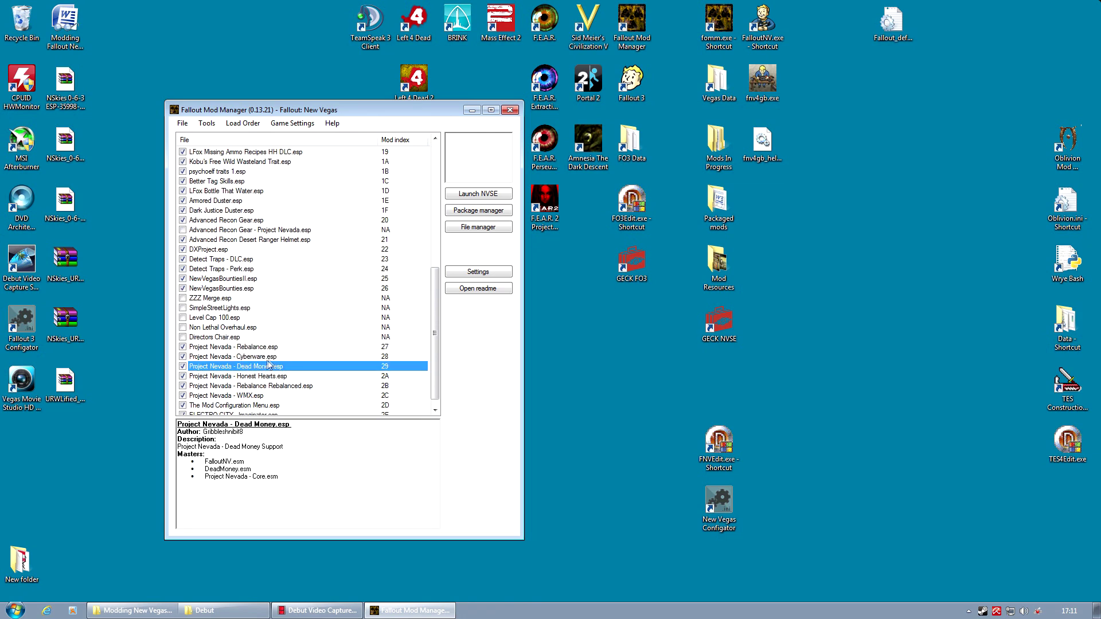
left_click(261, 347)
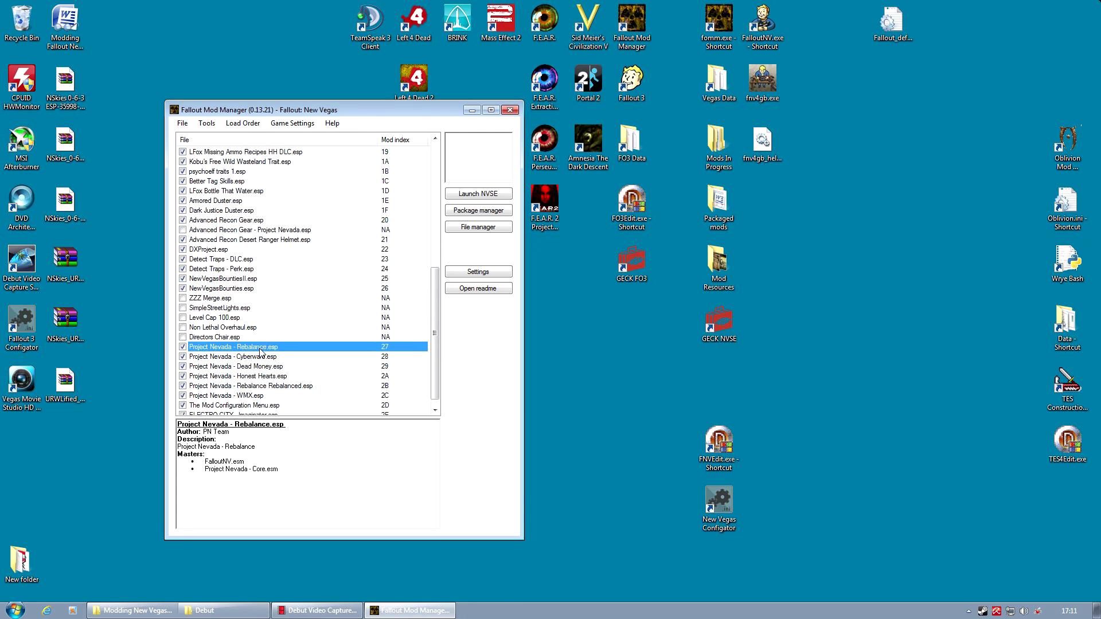
Launch the game through NVSE and load save 2010, Jacobstown
left_click(486, 199)
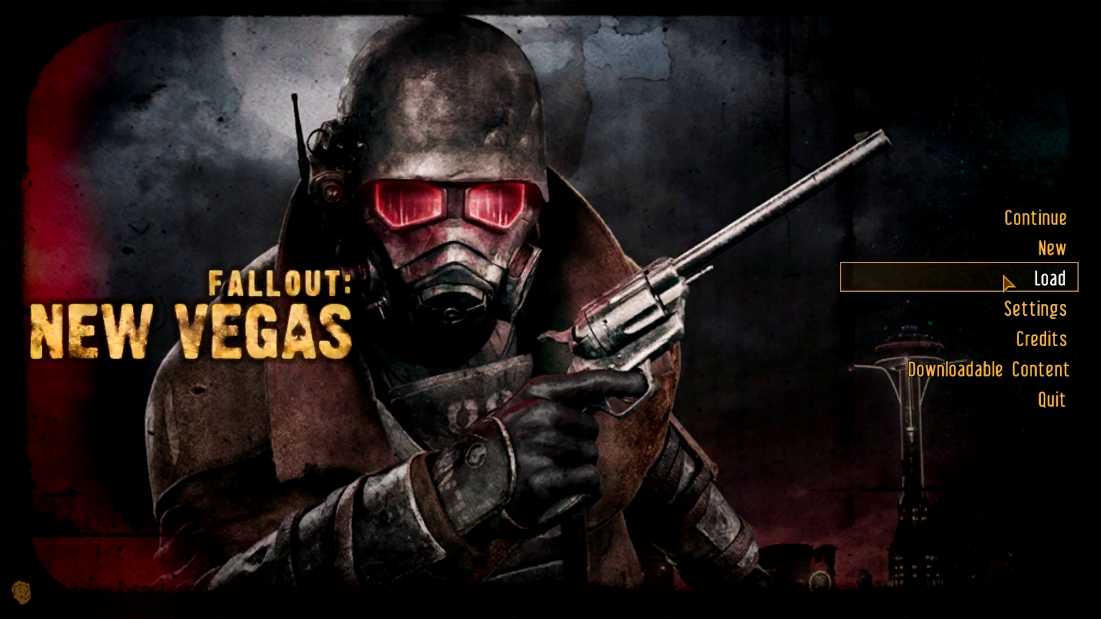
left_click(998, 281)
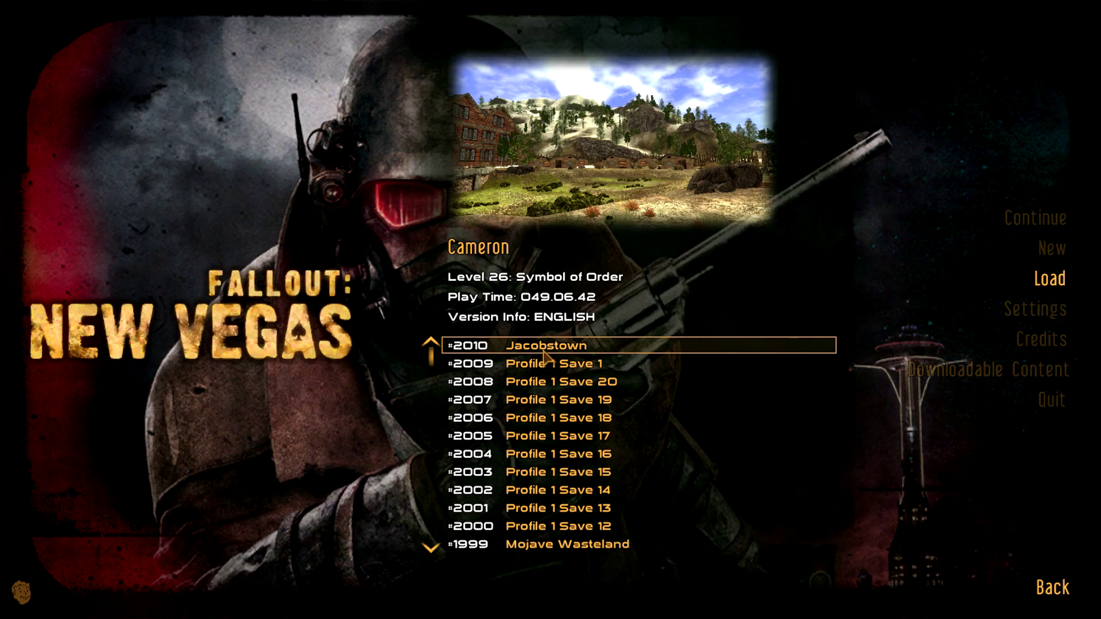
left_click(548, 346)
left_click(612, 364)
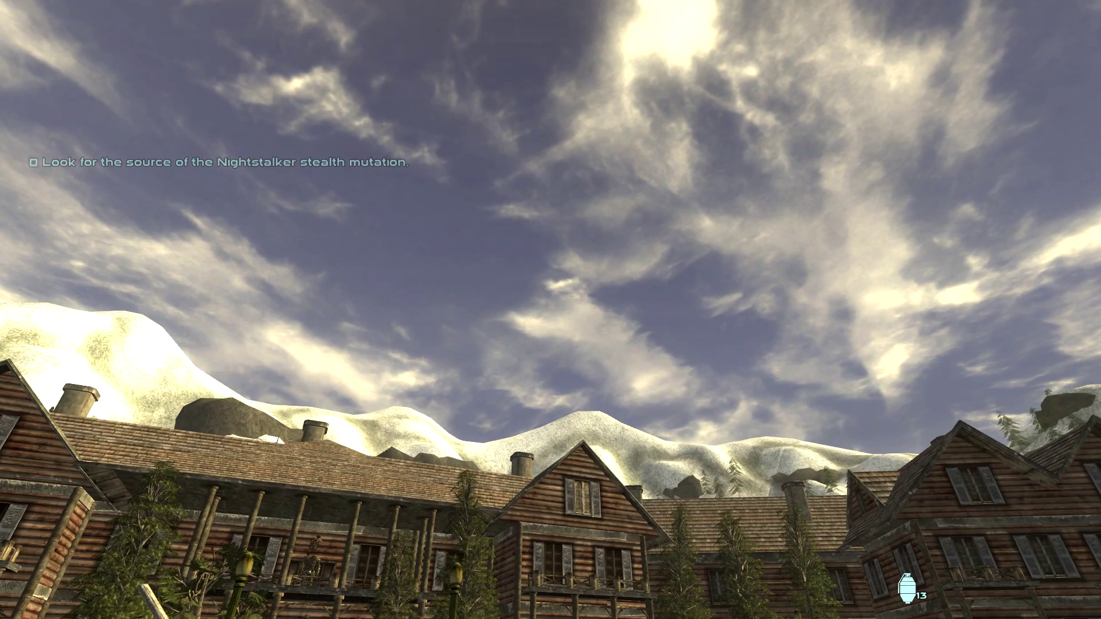
Pause the game, dismiss the iHUD menu warning and open the Mod Configuration list
key("Escape")
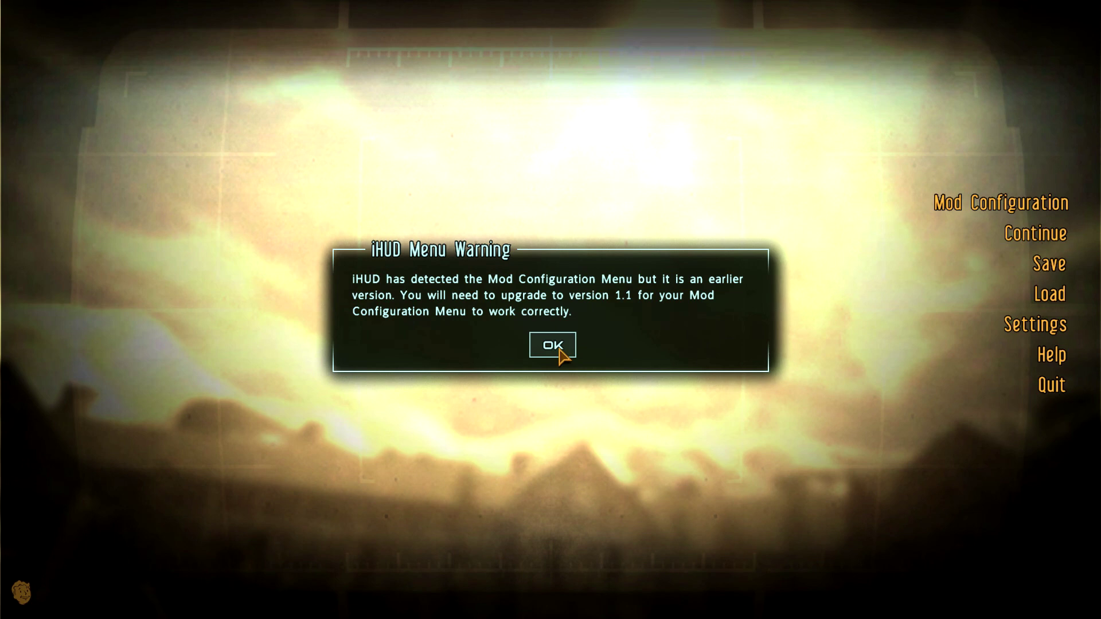
left_click(561, 352)
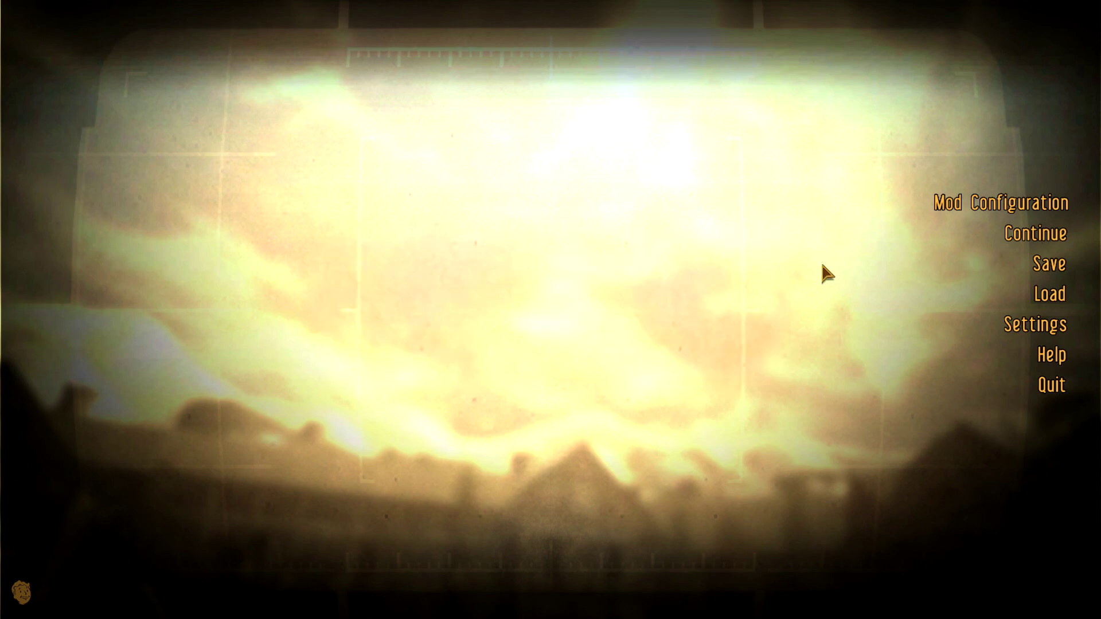
left_click(989, 210)
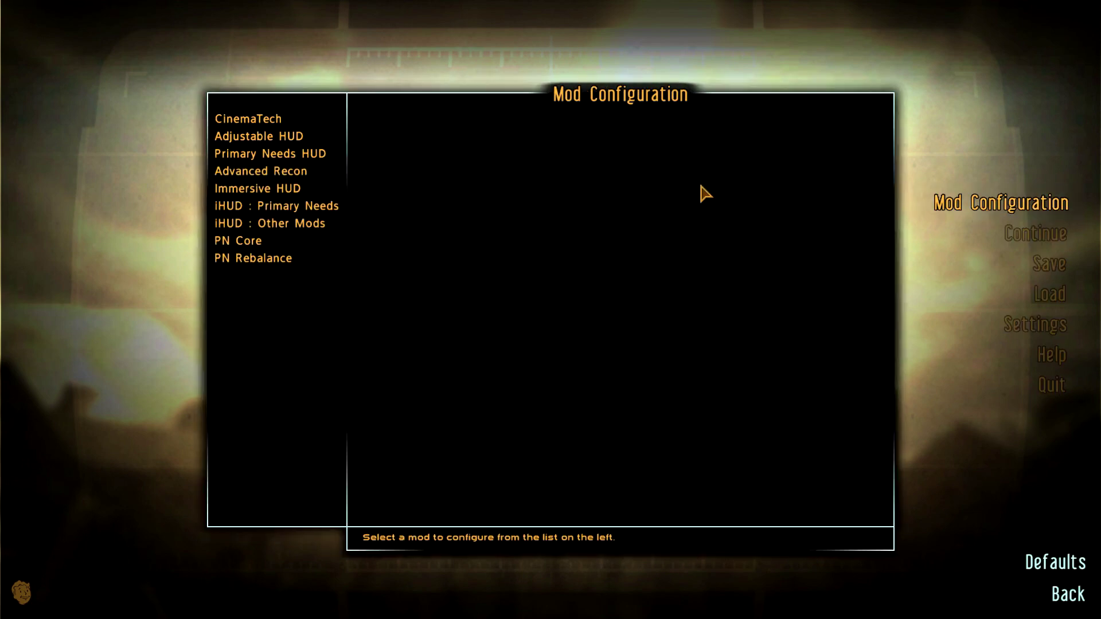
Check the PN Rebalance, PN Core, Advanced Recon, Primary Needs HUD, Immersive HUD and both iHUD entries for working sub-menus
left_click(265, 265)
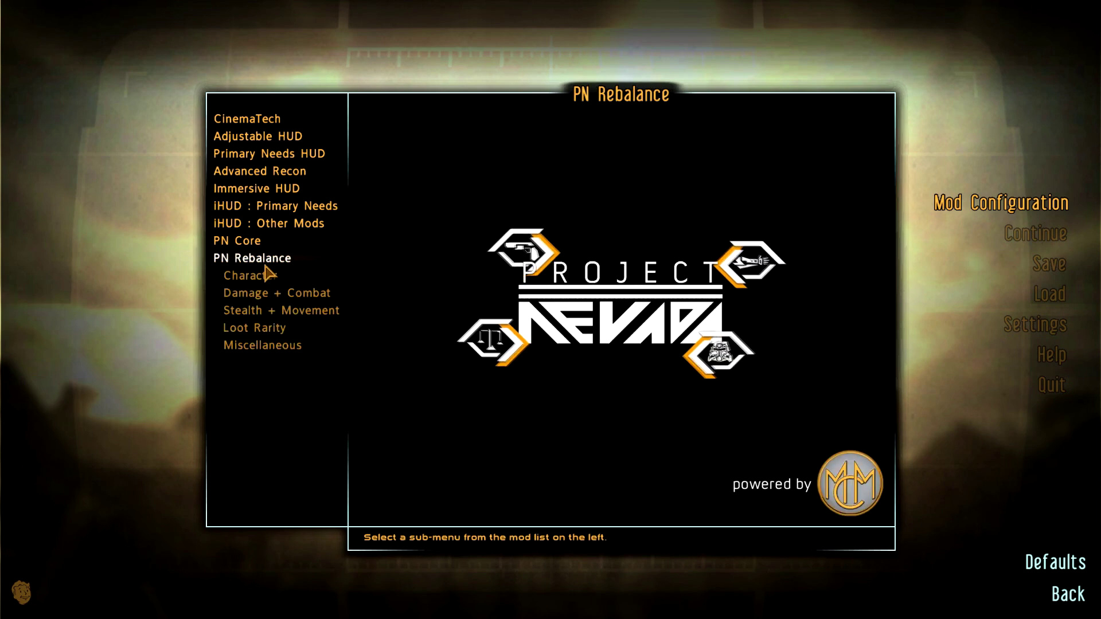
left_click(227, 243)
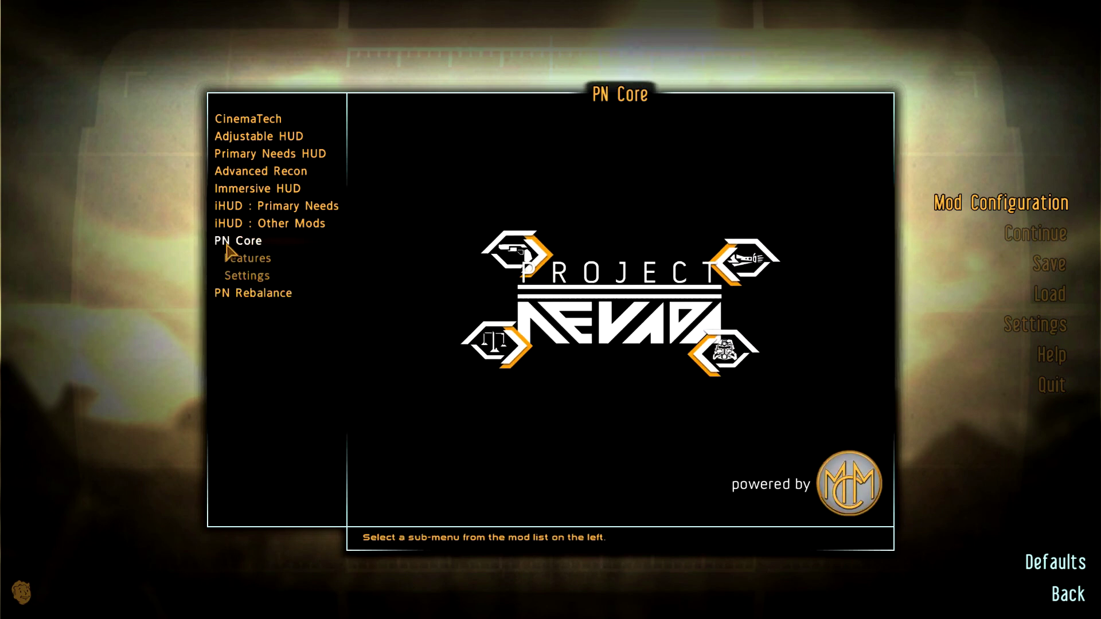
left_click(261, 171)
left_click(246, 191)
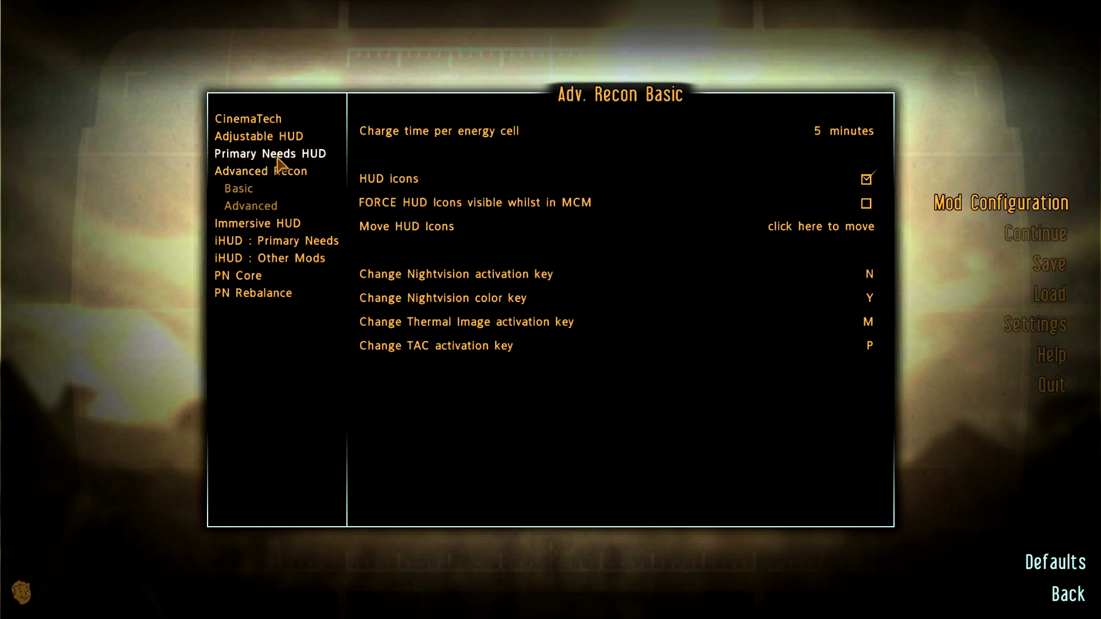
left_click(277, 156)
left_click(261, 224)
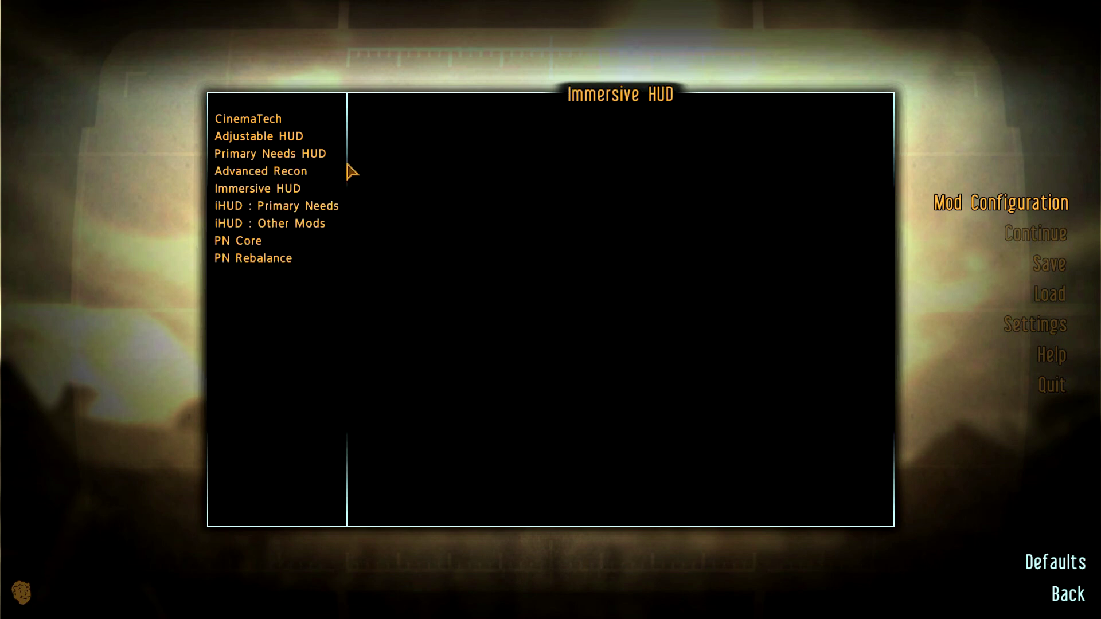
left_click(285, 207)
left_click(293, 227)
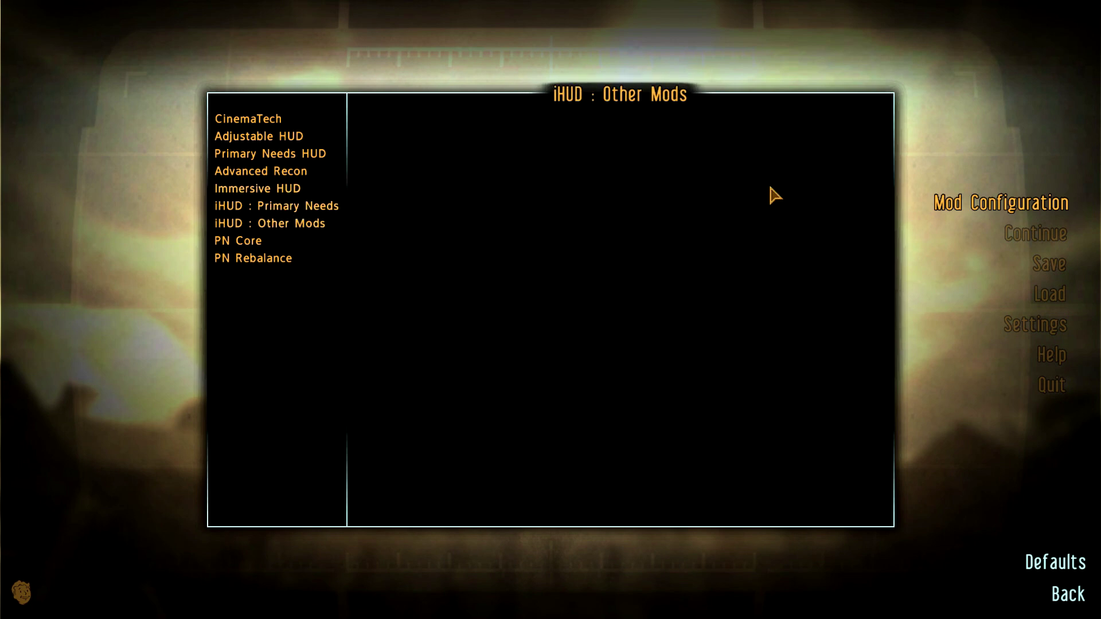
left_click(932, 205)
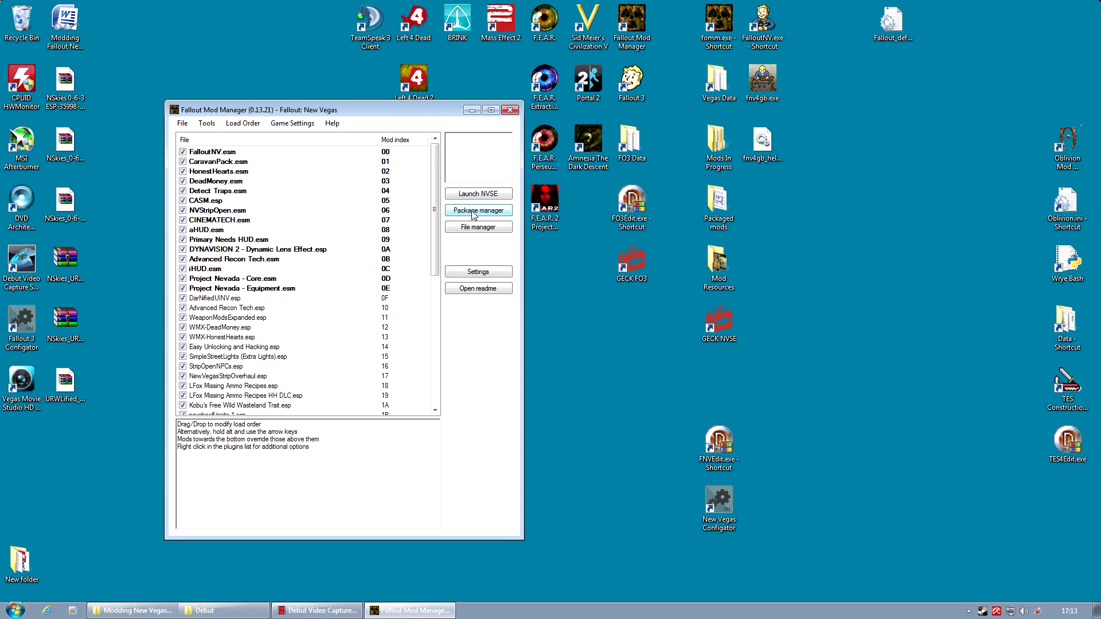
Deactivate Unified HUD Project and The Mod Configuration Menu in the Package Manager
left_click(473, 211)
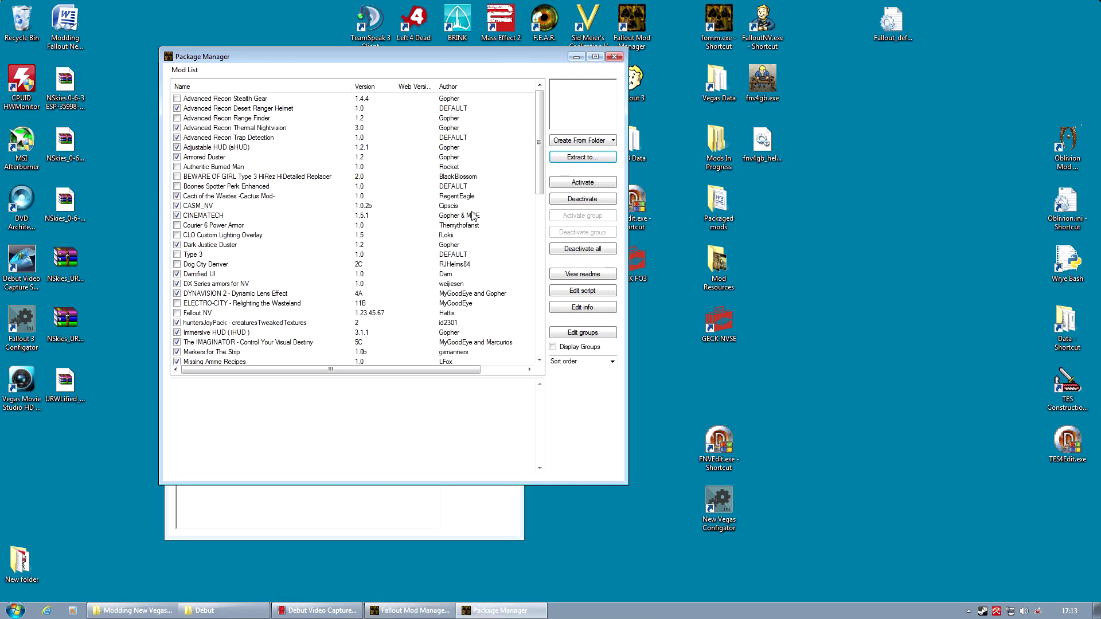
scroll(532, 345, "down", 15)
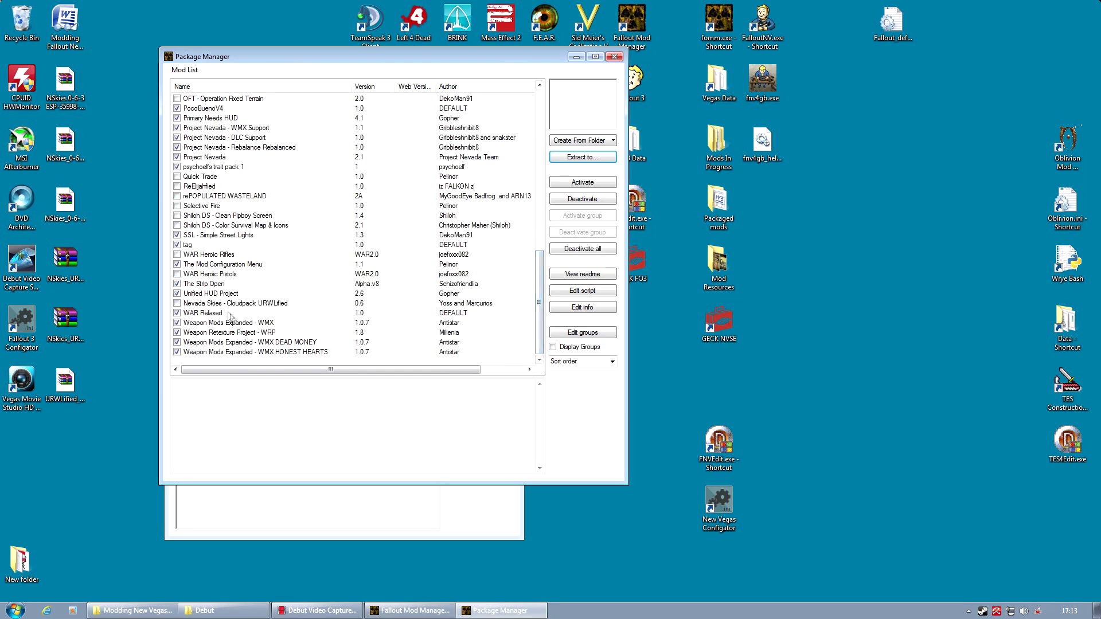
double_click(219, 299)
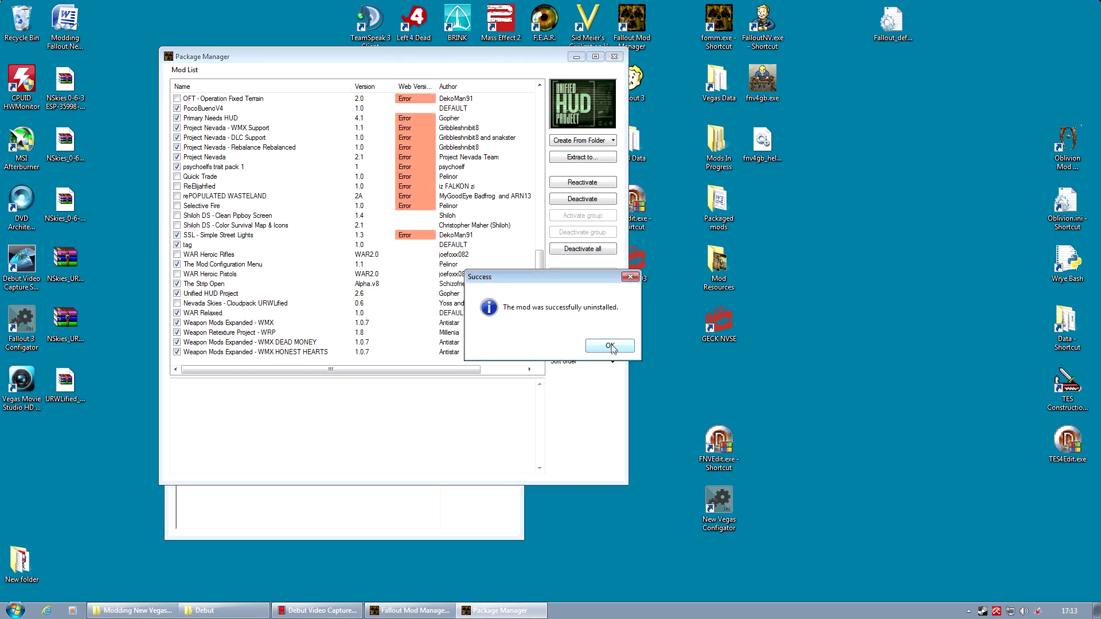
left_click(611, 347)
double_click(248, 265)
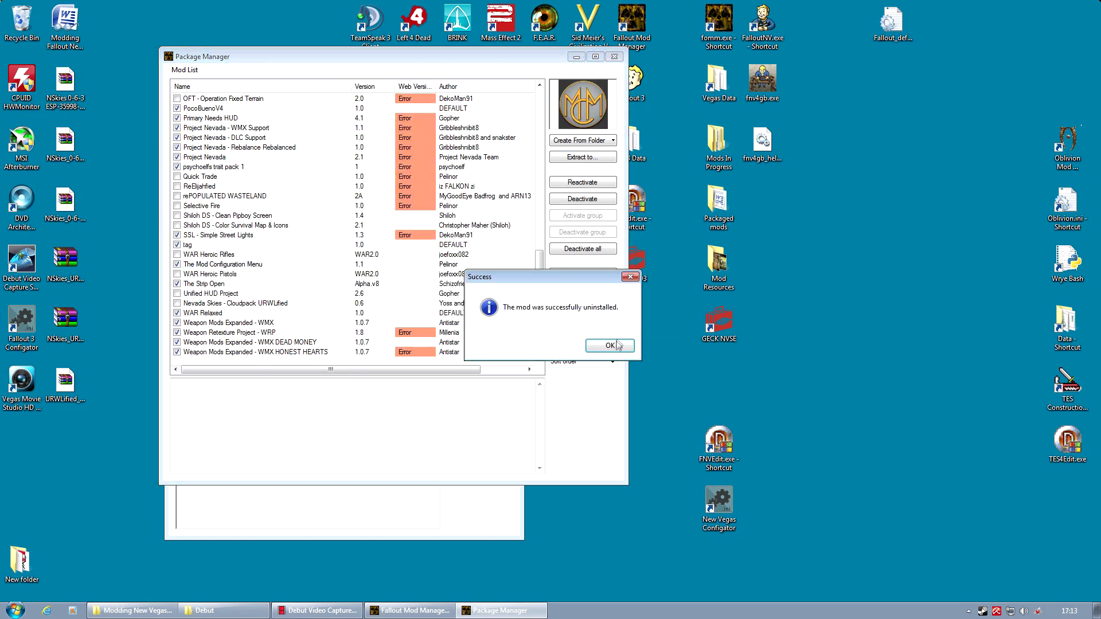
left_click(610, 346)
Deactivate Immersive HUD (iHUD) in the Package Manager
left_click(542, 222)
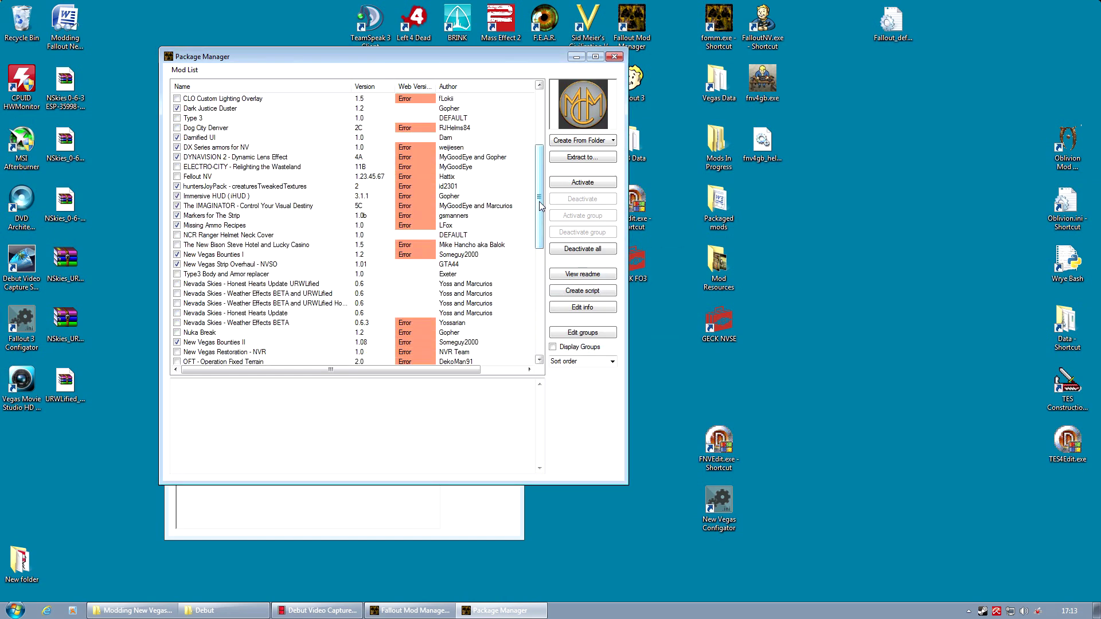
double_click(220, 196)
left_click(610, 344)
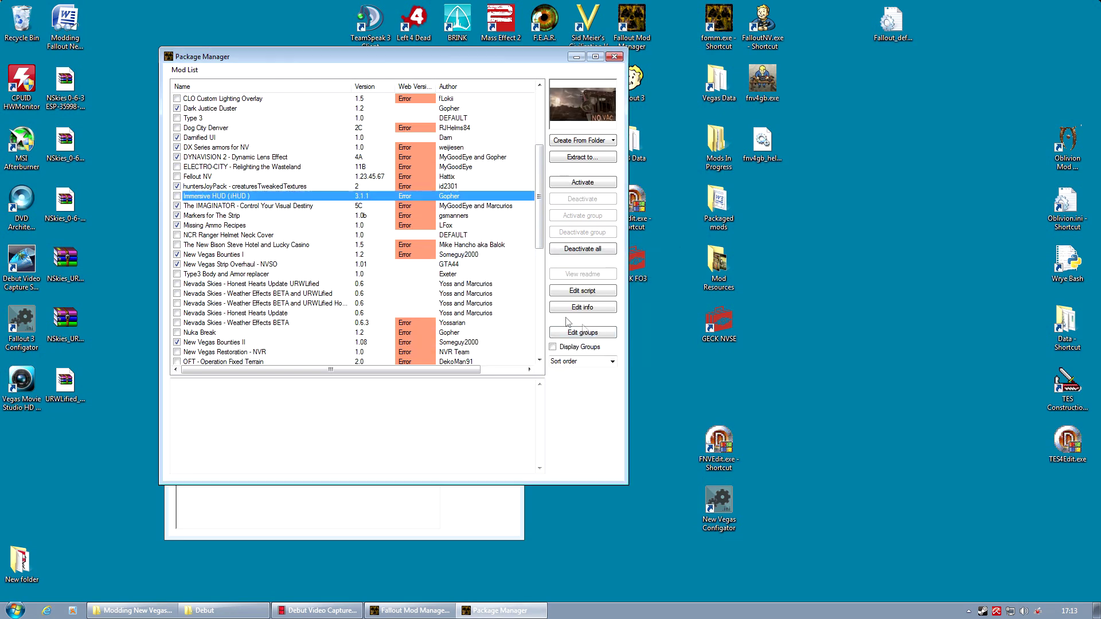
Activate The Mod Configuration Menu again, overwriting all of the conflicting files installed by Project Nevada
left_click(542, 310)
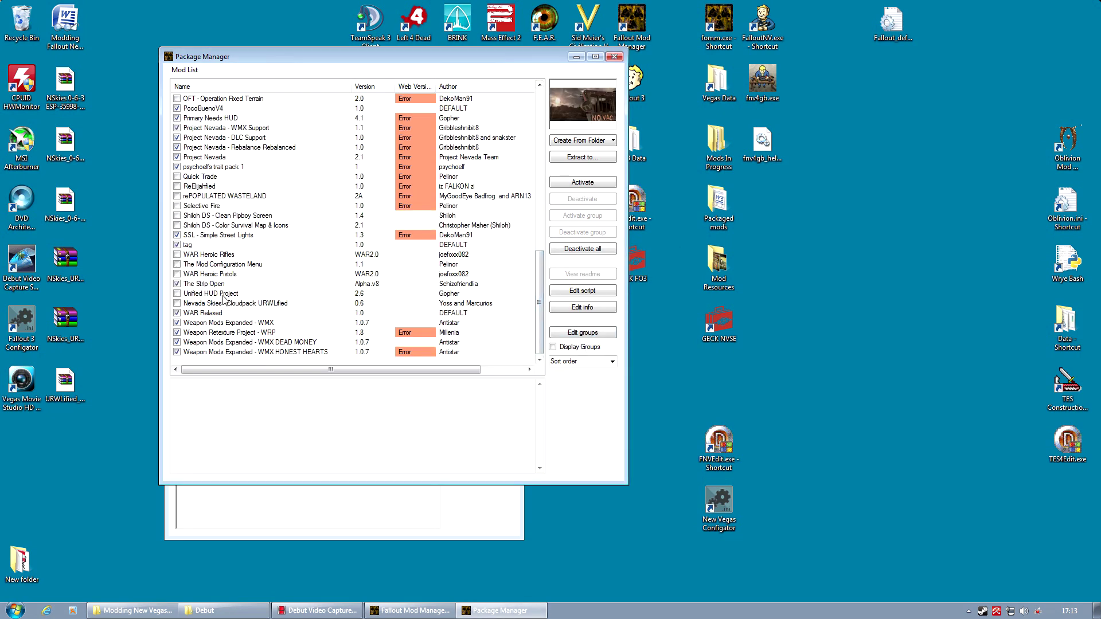
double_click(262, 269)
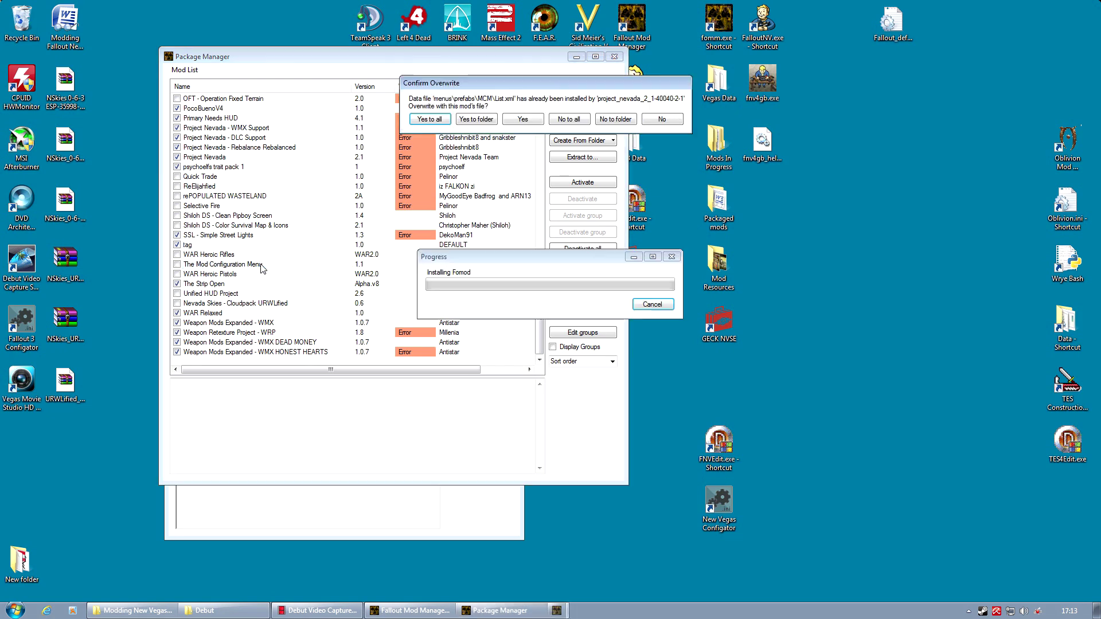
left_click(436, 128)
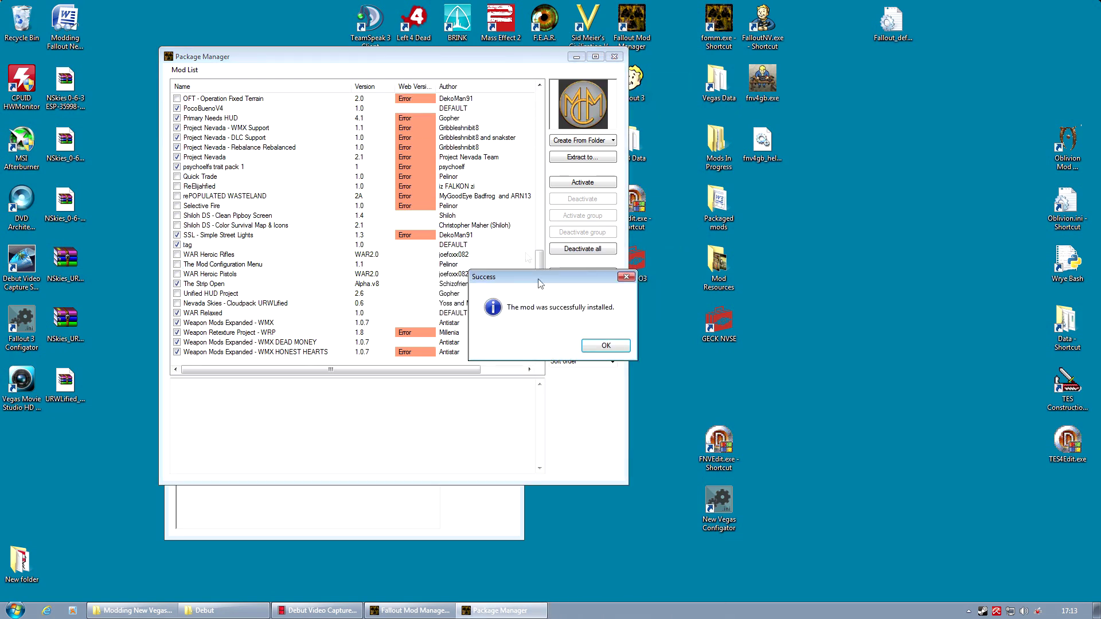
left_click(605, 346)
Install Immersive HUD (iHUD) again on top of the Mod Configuration Menu
left_click(539, 169)
scroll(539, 169, "up", 1)
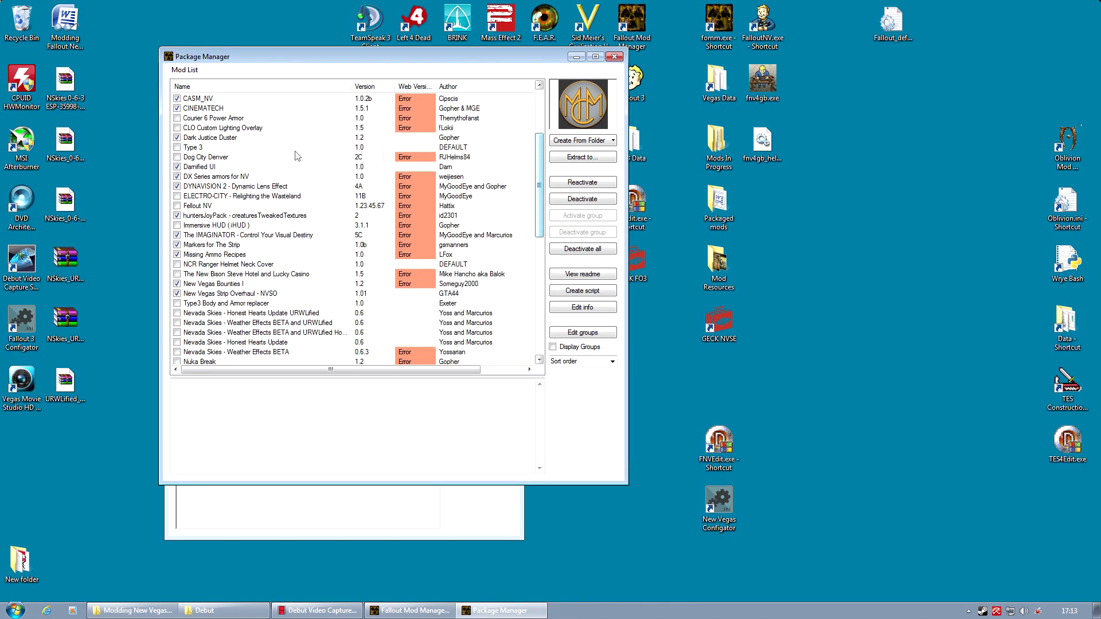
double_click(210, 226)
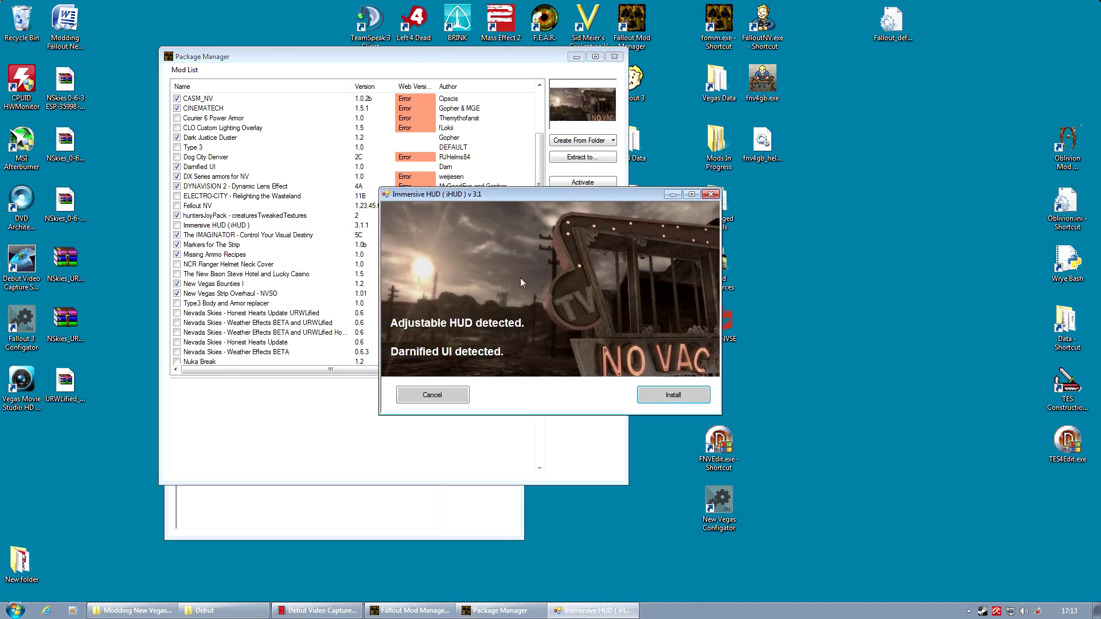
left_click(674, 393)
left_click(433, 119)
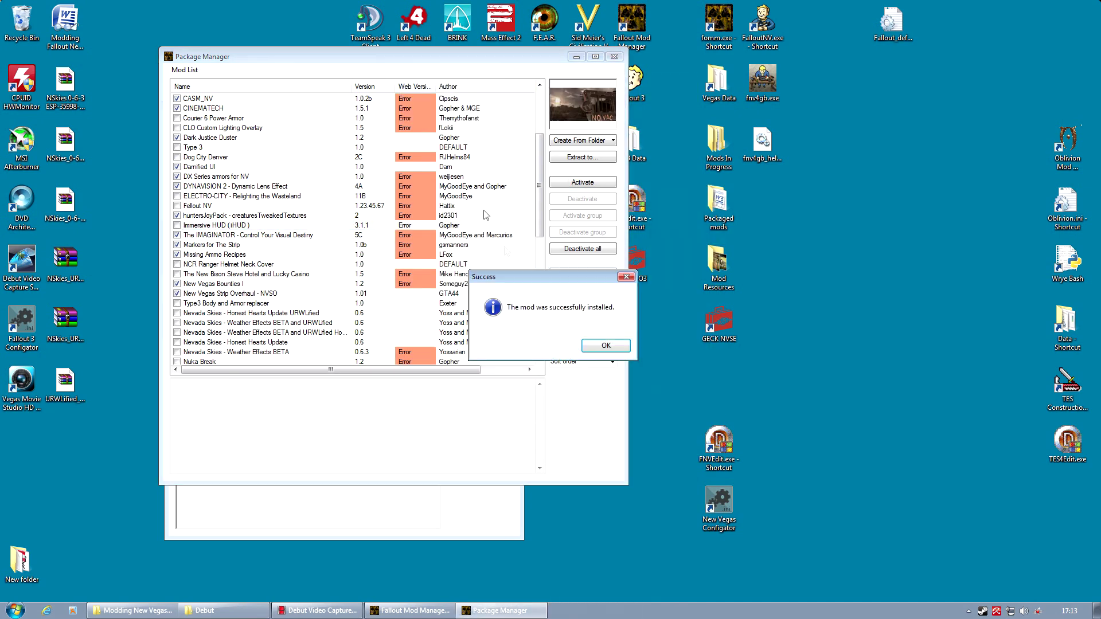
left_click(604, 347)
Install Unified HUD Project again, keeping the purge option and the detected HUD mods selected
scroll(542, 350, "down", 10)
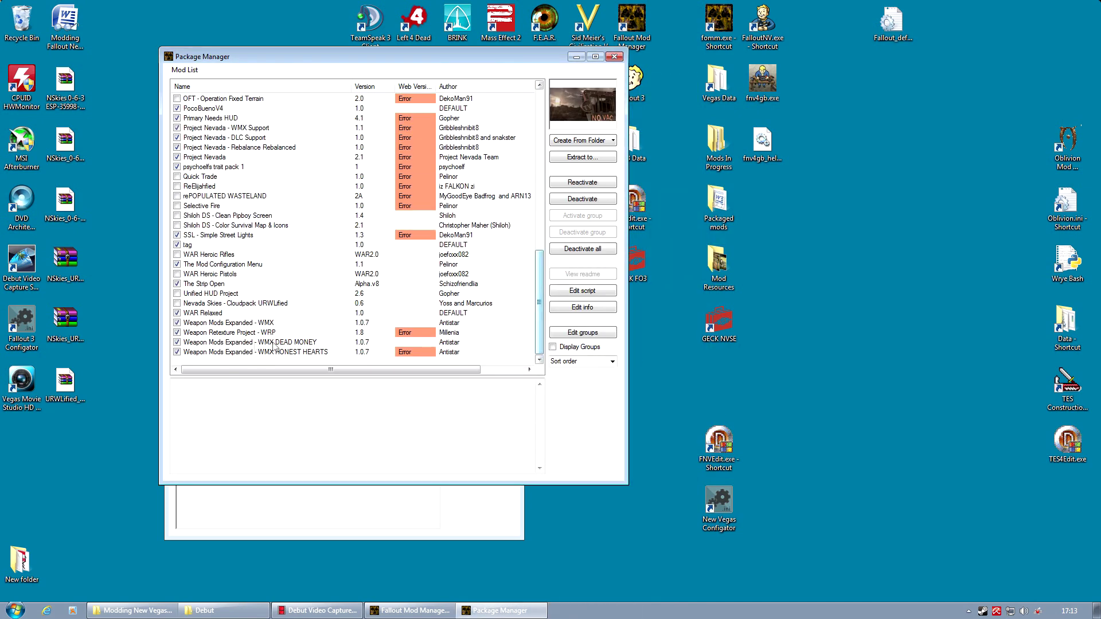
double_click(208, 294)
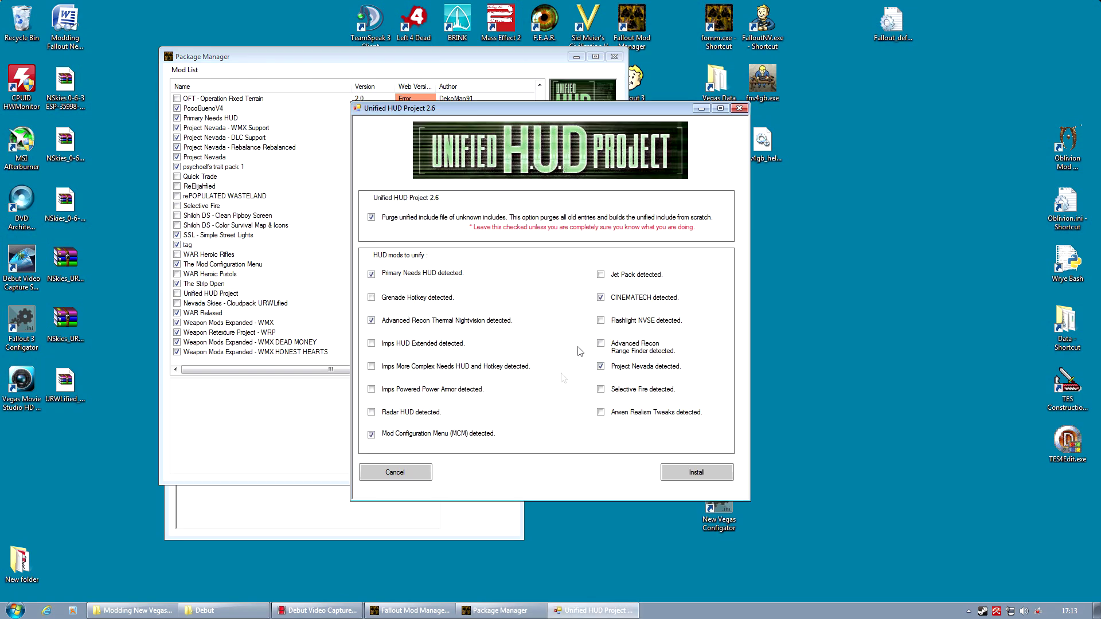
left_click(688, 468)
left_click(465, 119)
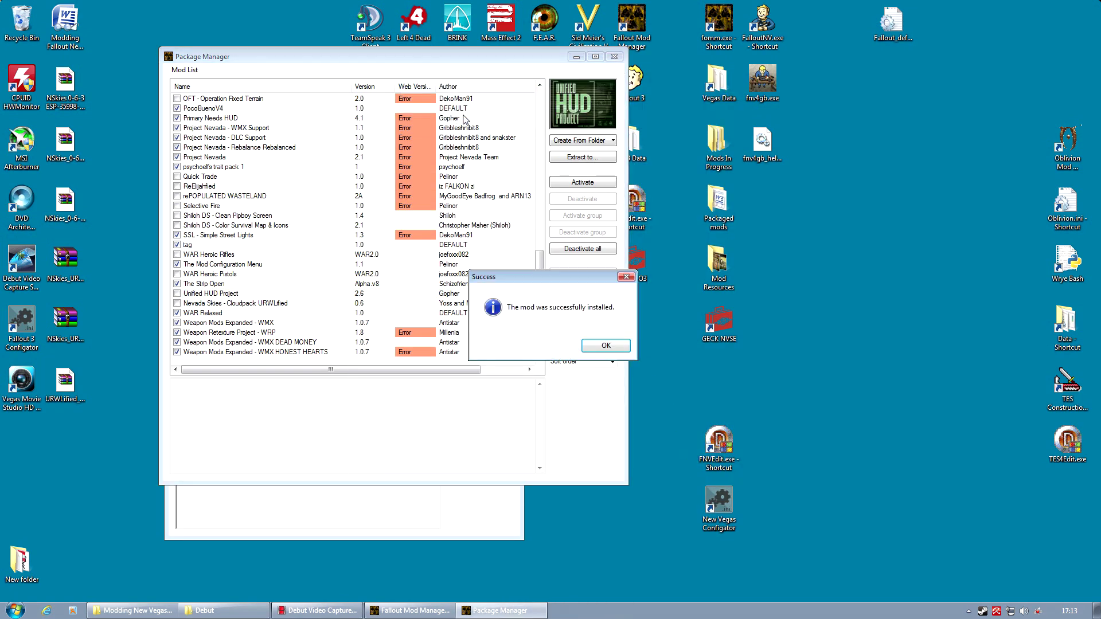
left_click(586, 344)
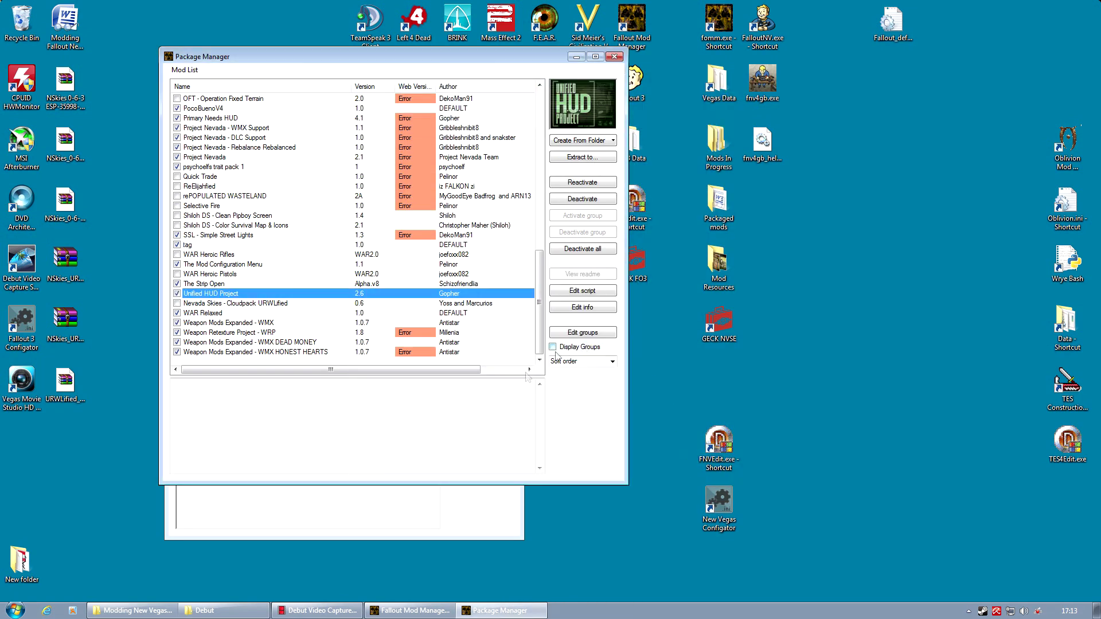
Close the Package Manager and review the plugin load order from the last plugins up to the master files
left_click(614, 56)
left_click(437, 398)
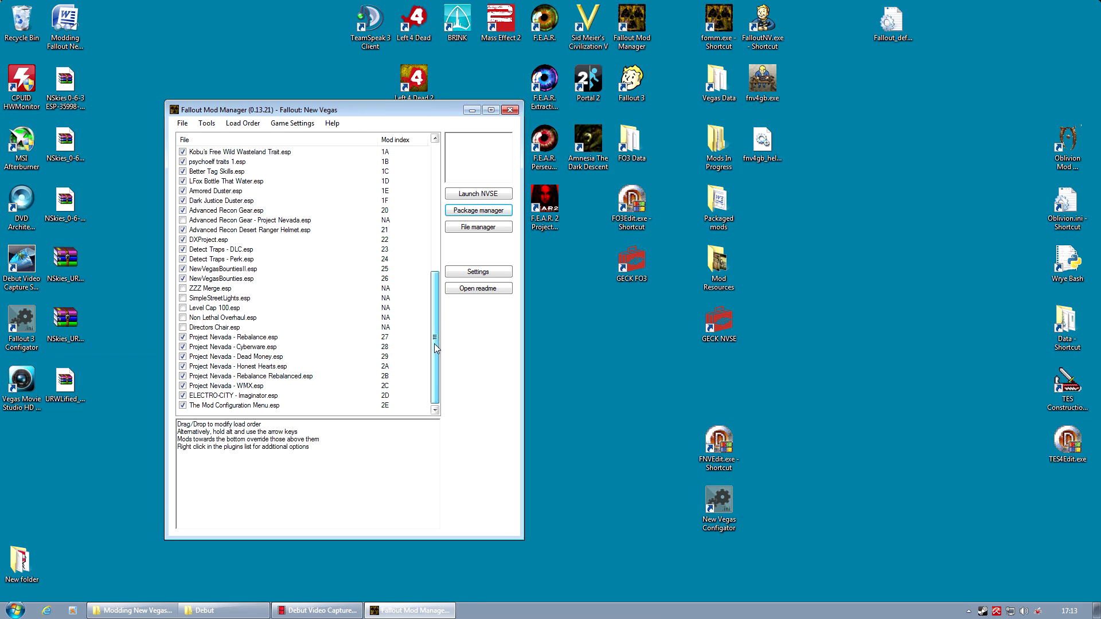
left_click_drag(434, 344, 457, 212)
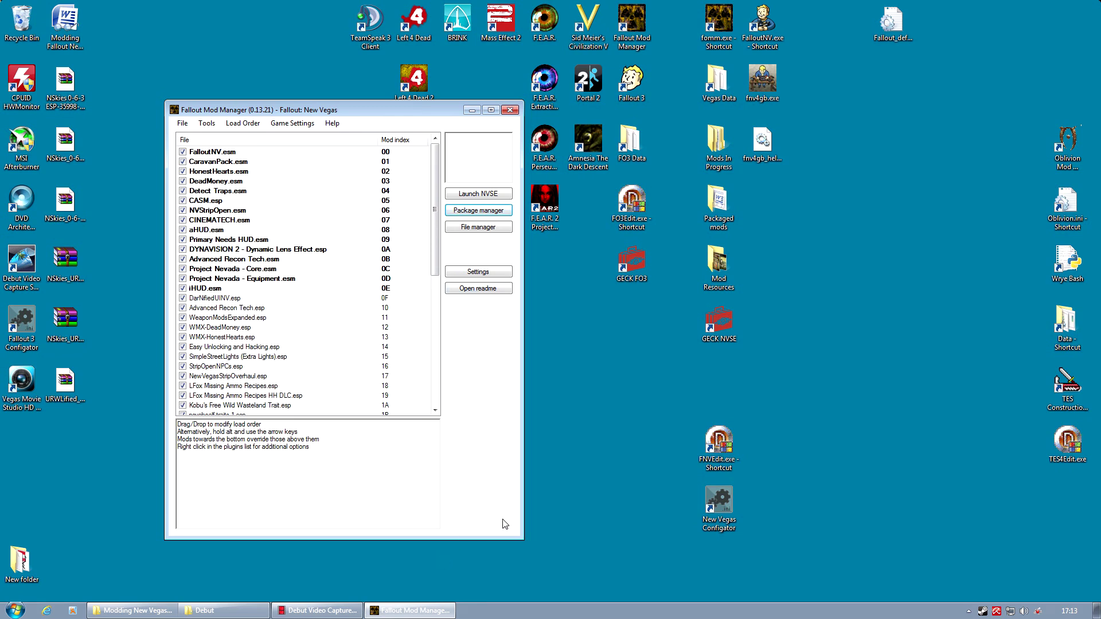
Launch the game through NVSE, pause it in the loaded save and open the Mod Configuration list
left_click(488, 194)
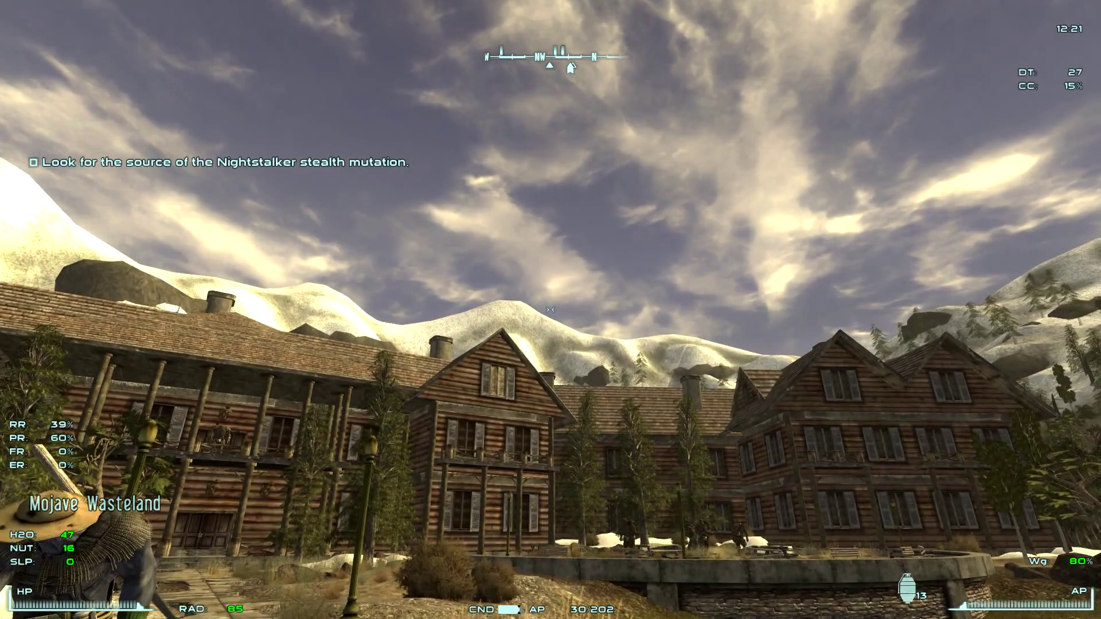
key("Escape")
left_click(946, 204)
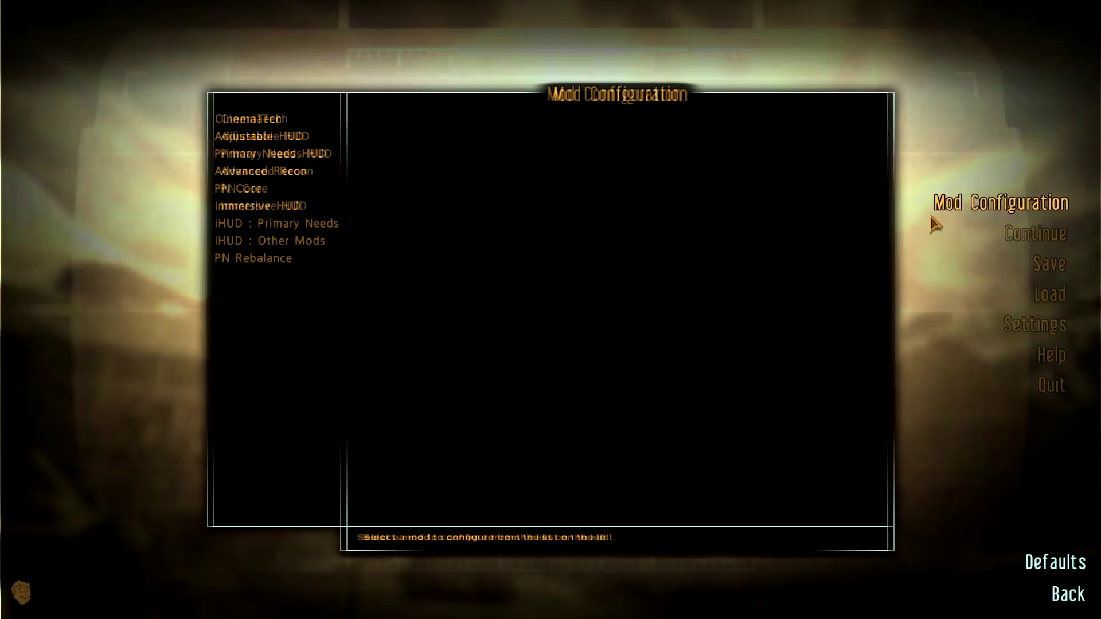
Check the PN Rebalance, iHUD : Other Mods, iHUD : Primary Needs and Immersive HUD entries for their sub-menus
left_click(281, 261)
left_click(283, 240)
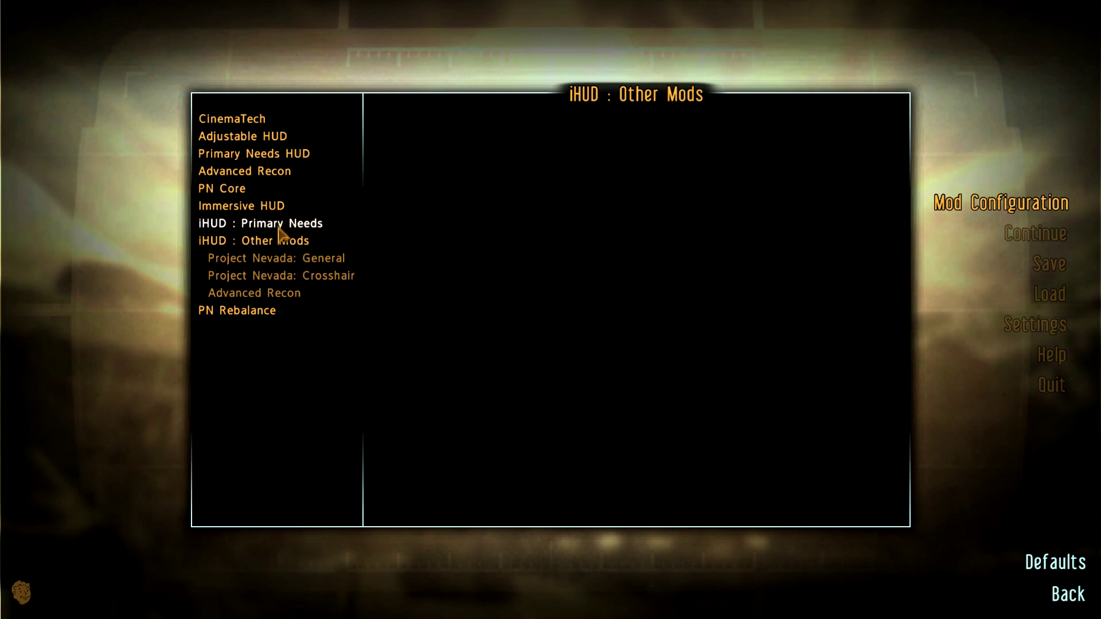
left_click(283, 225)
left_click(275, 207)
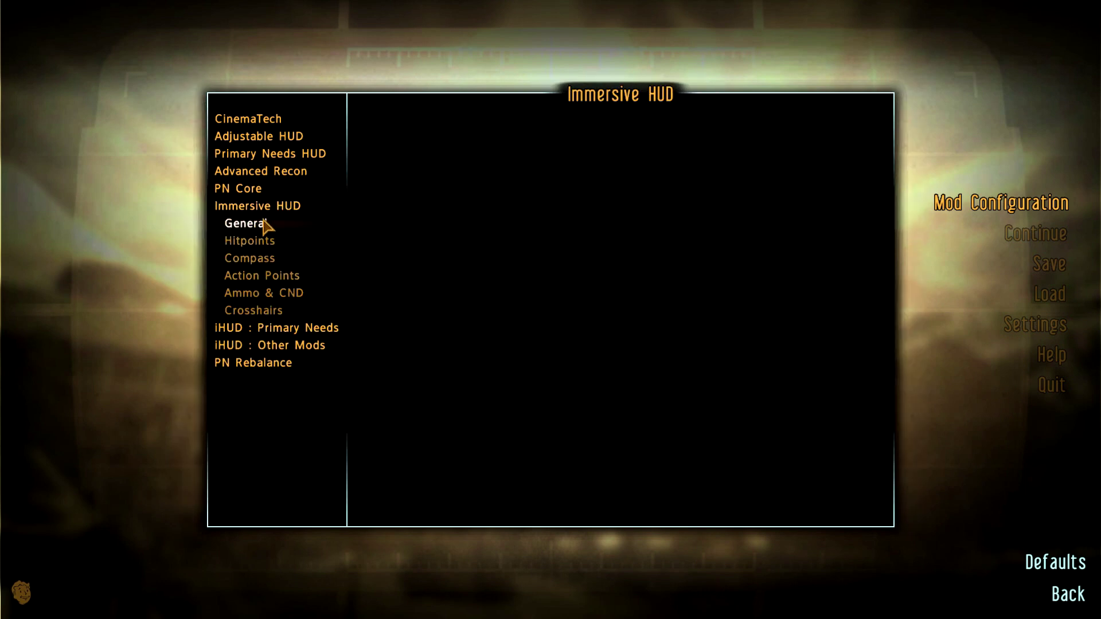